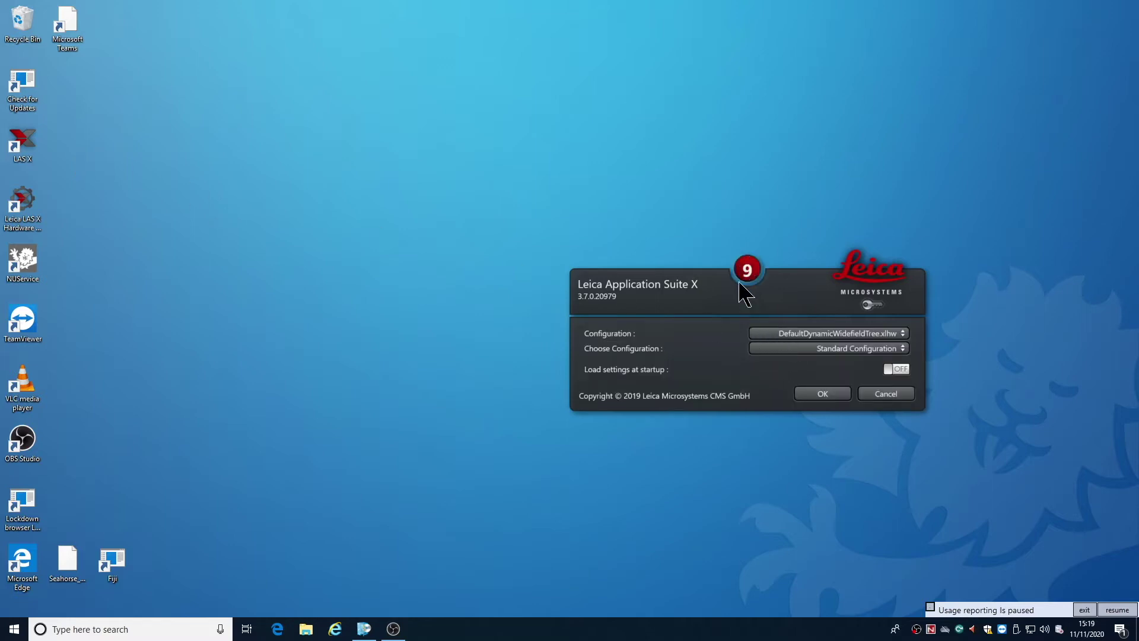
Start LAS X with the default DefaultDynamicWidefieldTree configuration.
click(817, 396)
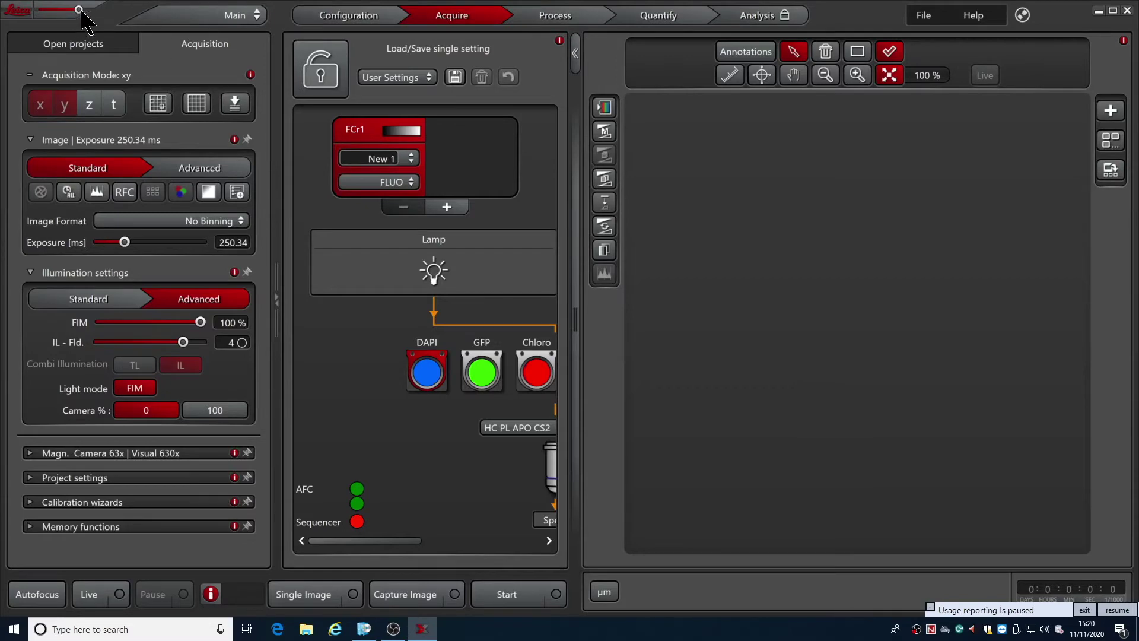
Shrink the UI scale, widen the acquisition panel, then make FCr1 blue and rename it Dapi.
drag(66, 9, 67, 9)
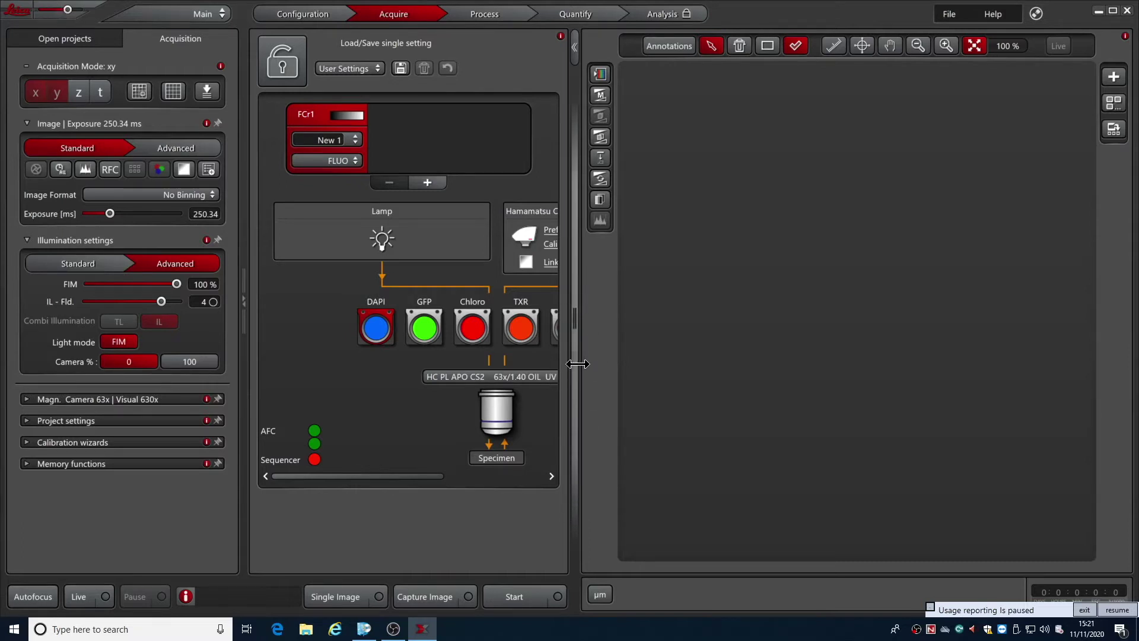
drag(577, 364, 640, 360)
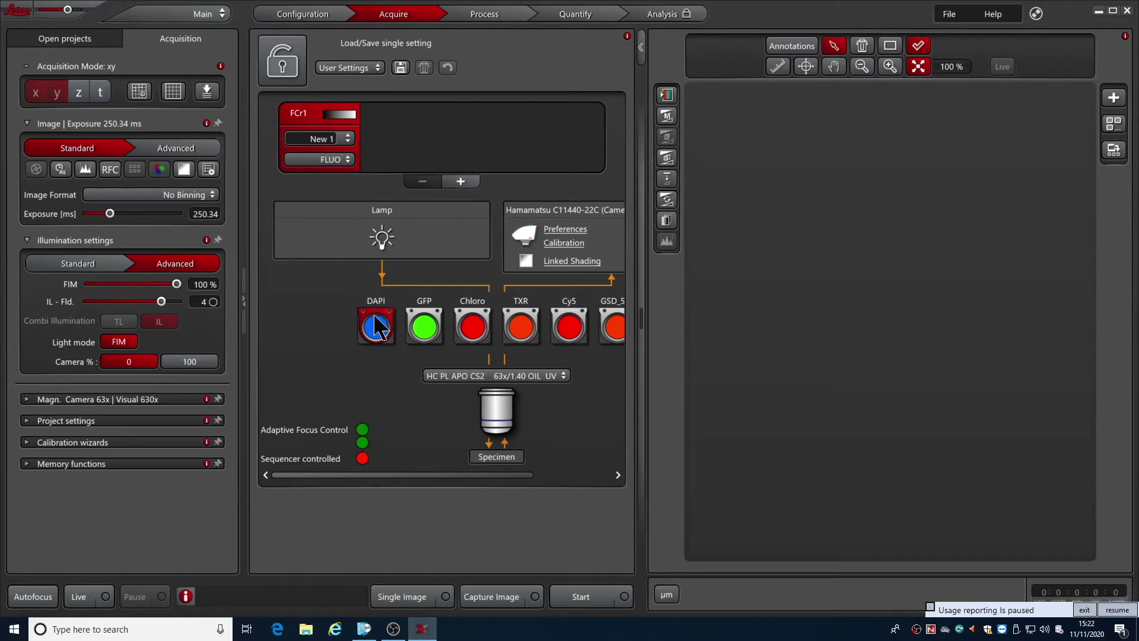
click(337, 117)
click(416, 156)
double_click(325, 139)
text(Dapi)
Assign the Leica/DAPI dye to channel FCr1 in its properties.
right_click(291, 118)
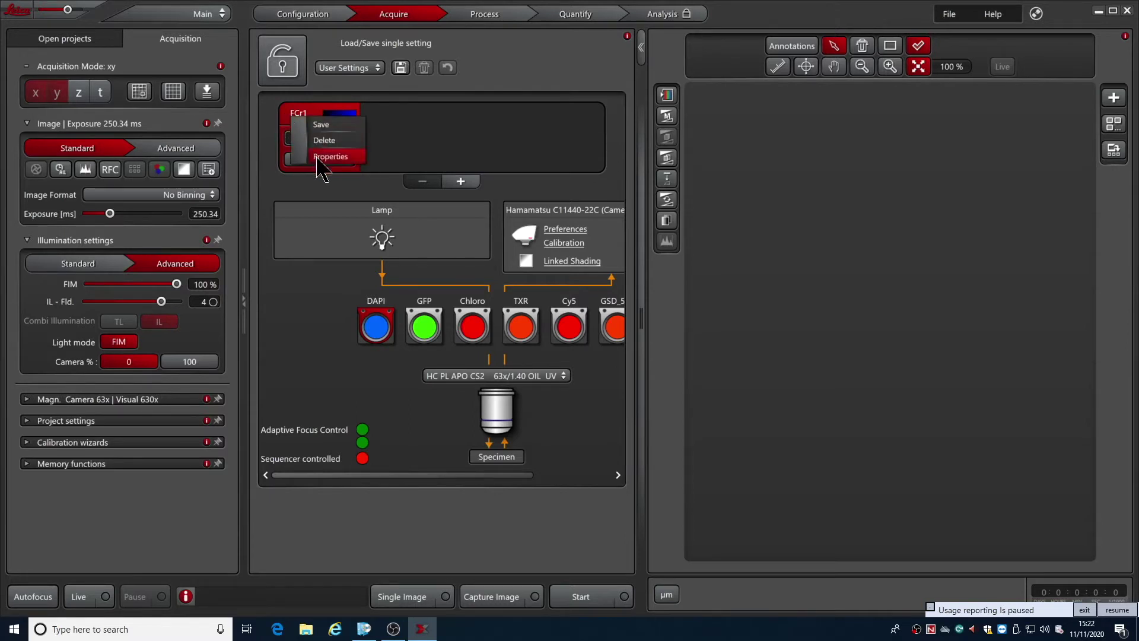
click(318, 158)
scroll(545, 306, down, 5)
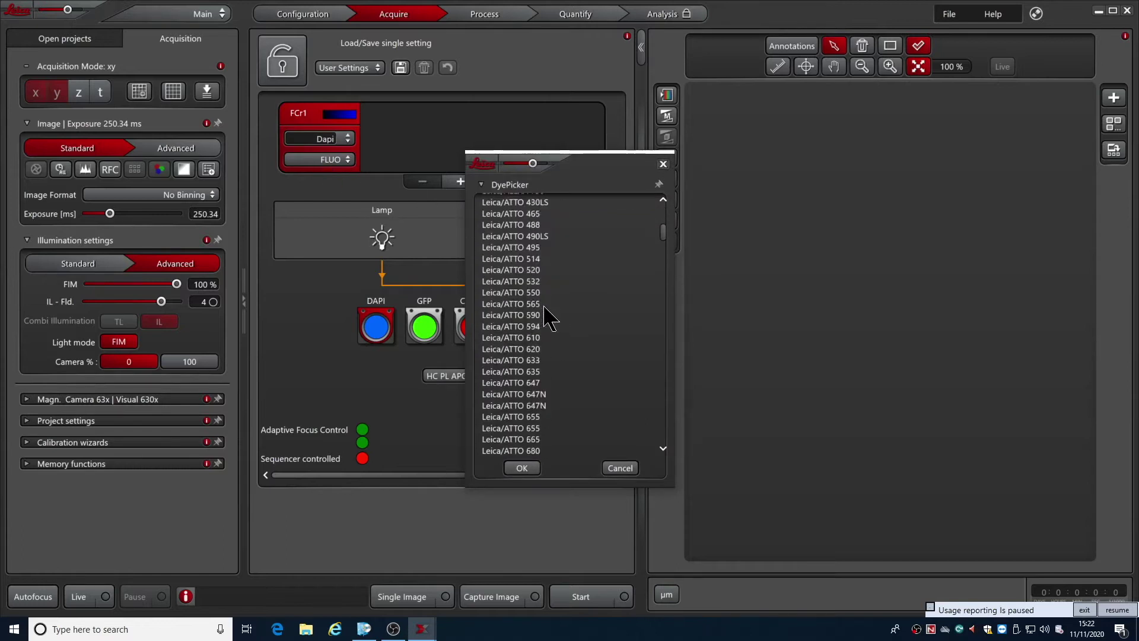
scroll(544, 307, down, 10)
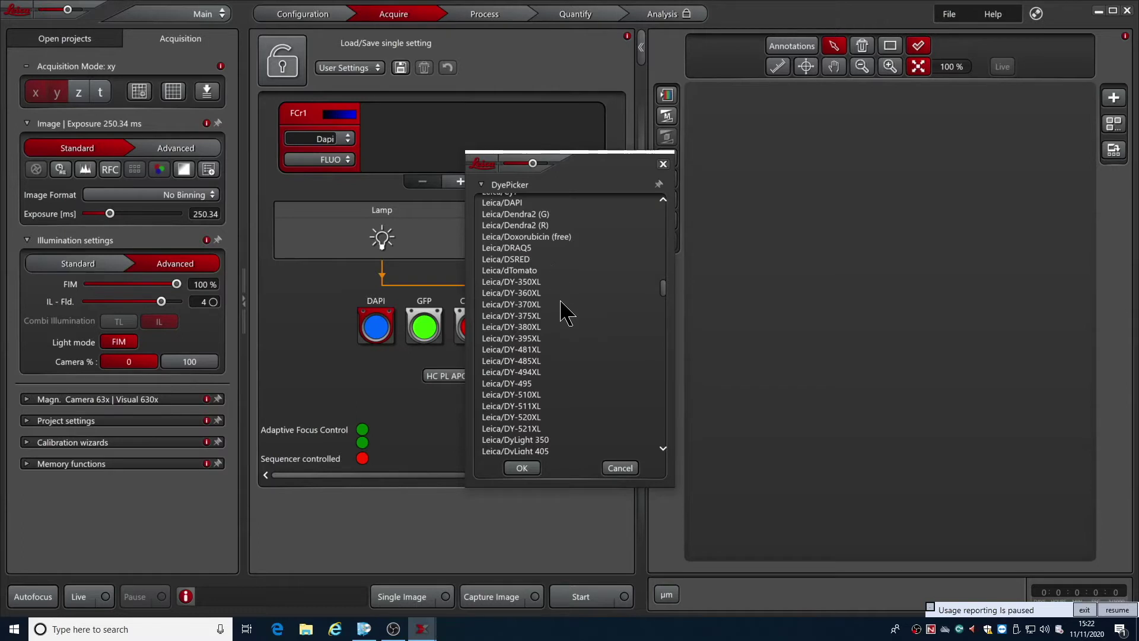
scroll(561, 303, down, 3)
scroll(560, 303, down, 4)
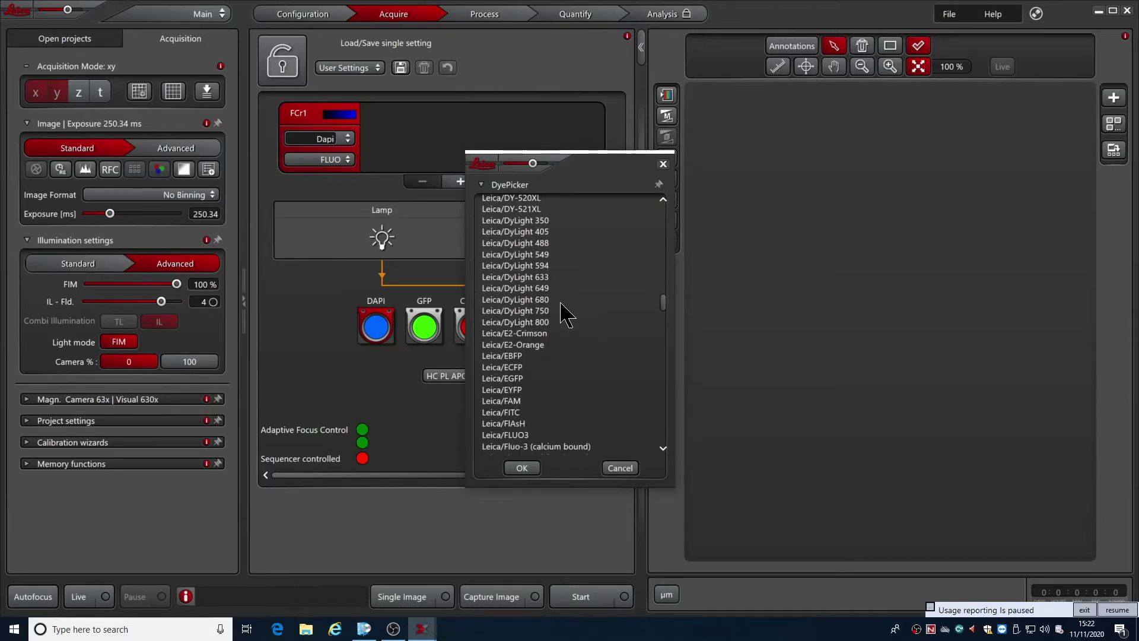
scroll(548, 270, up, 8)
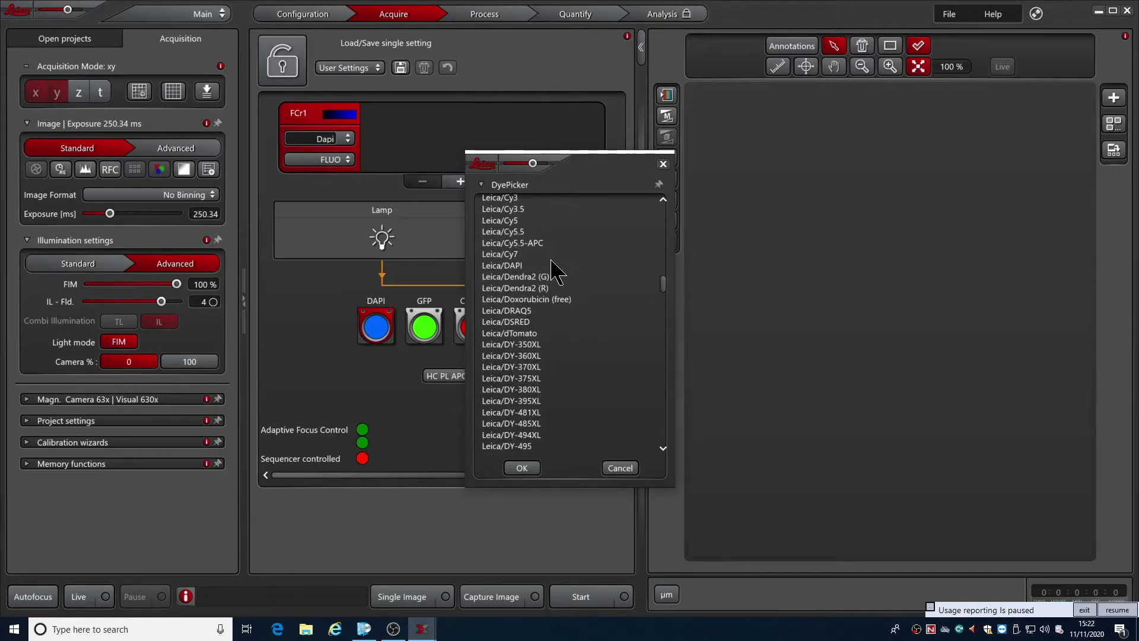
scroll(554, 272, up, 1)
click(508, 297)
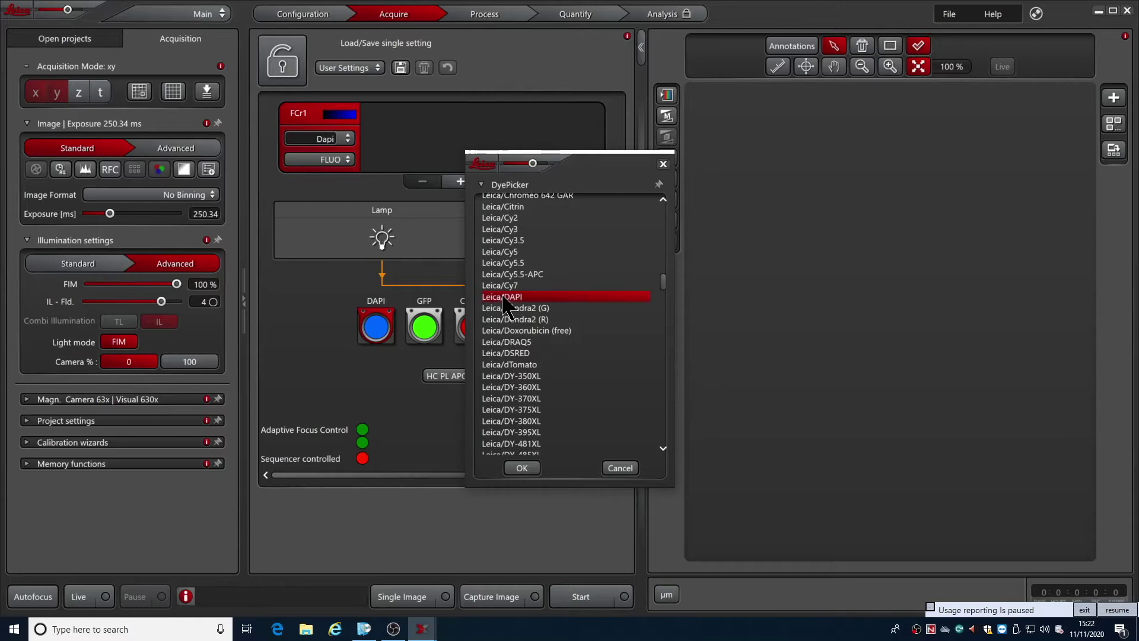
click(525, 469)
Add a second channel FCr2 using the GFP filter and name it AF488.
click(460, 182)
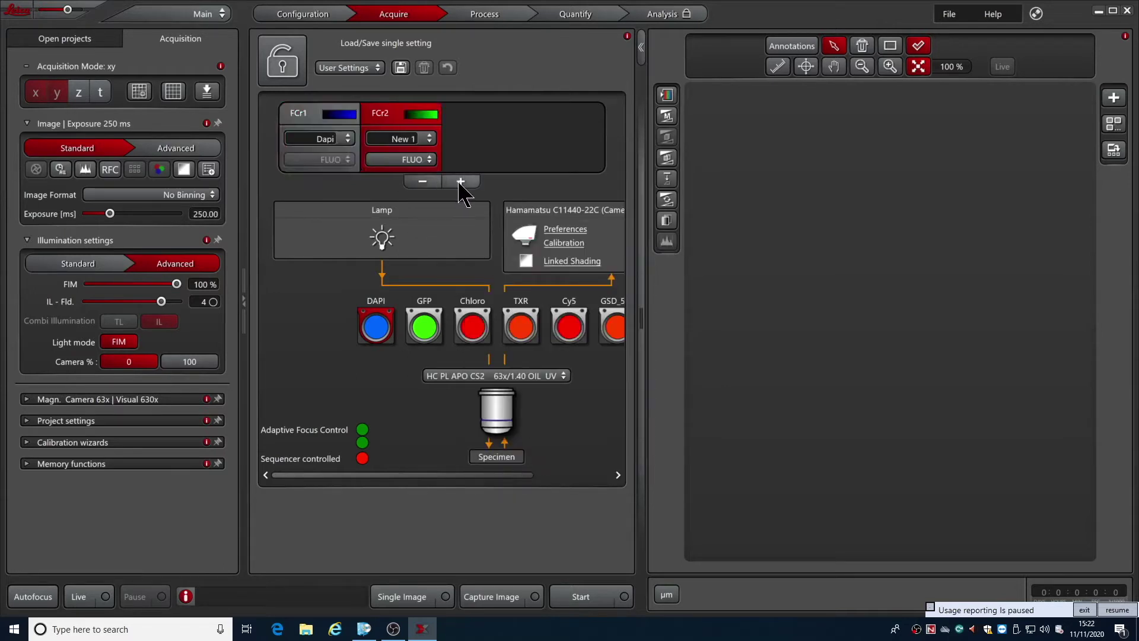
click(424, 326)
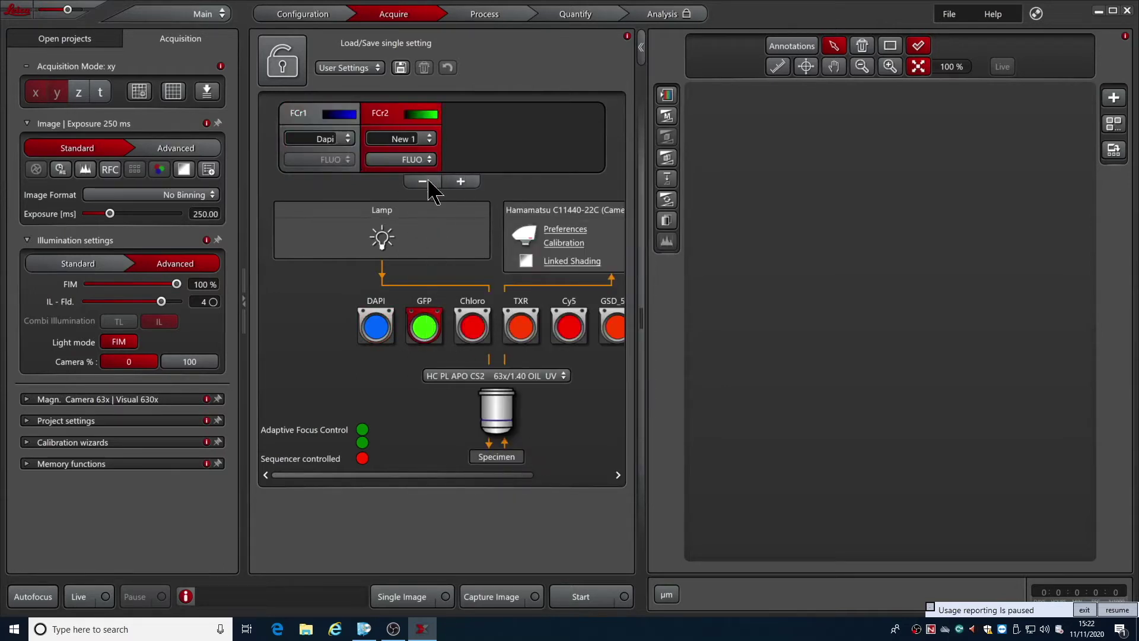
click(389, 139)
text(AF488)
Assign the Leica/ALEXA 488 dye to FCr2 and switch illumination to Standard.
right_click(386, 117)
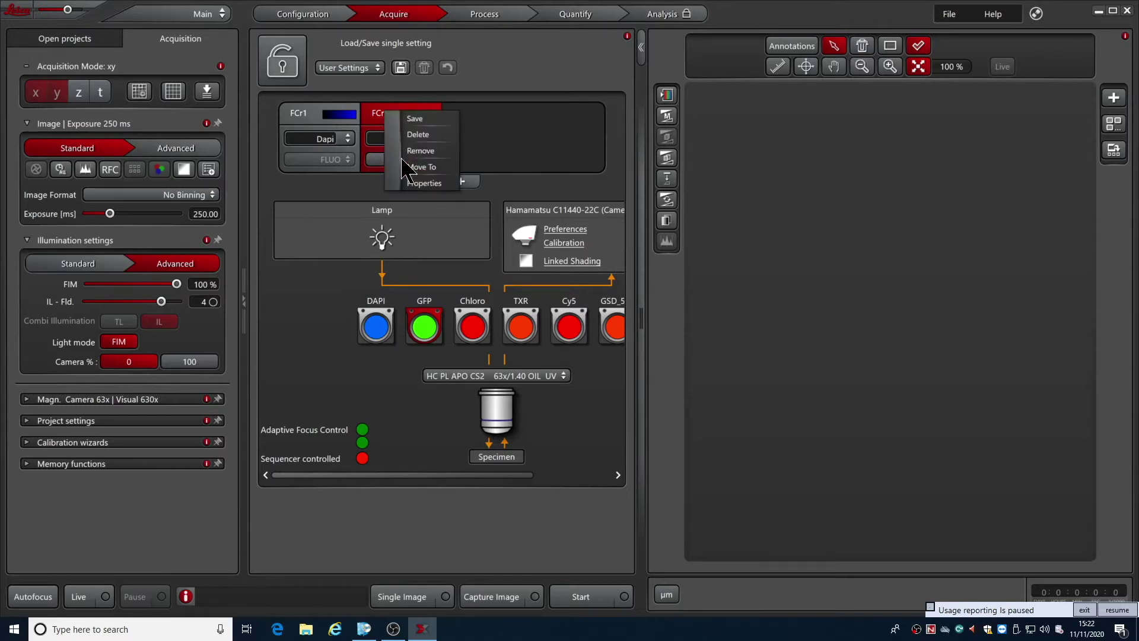
click(415, 183)
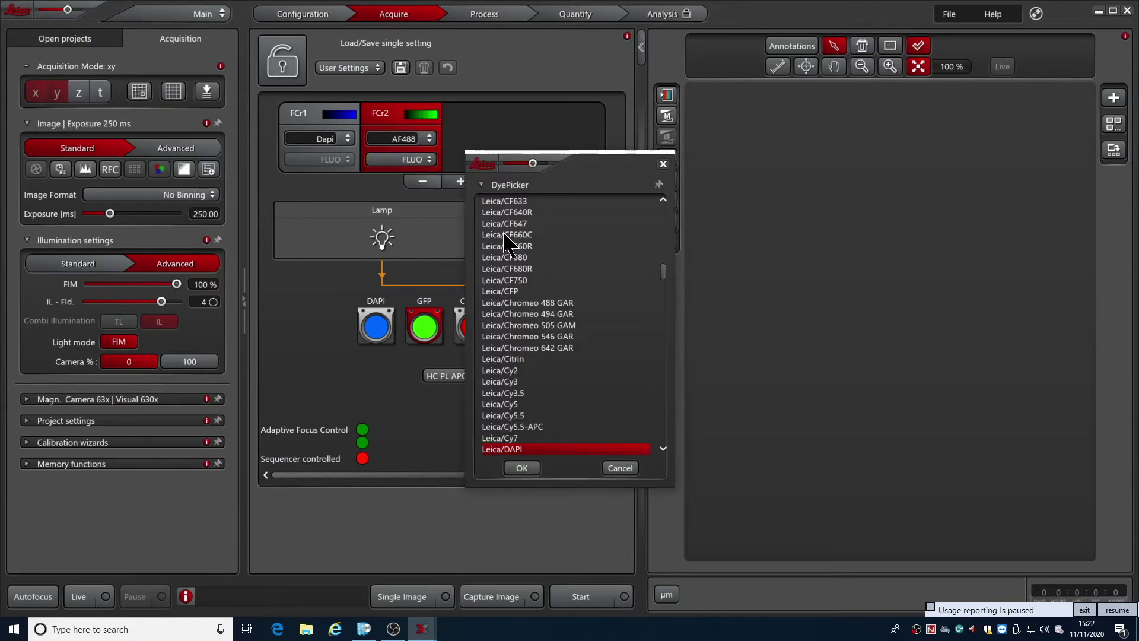
scroll(549, 271, down, 3)
scroll(548, 264, up, 10)
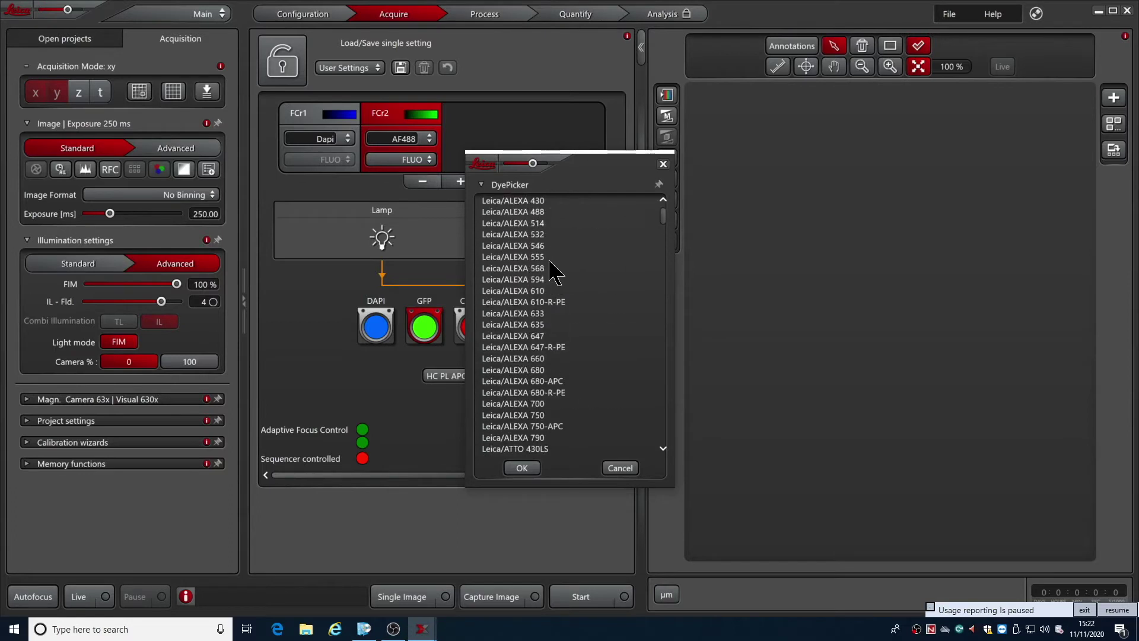
click(531, 248)
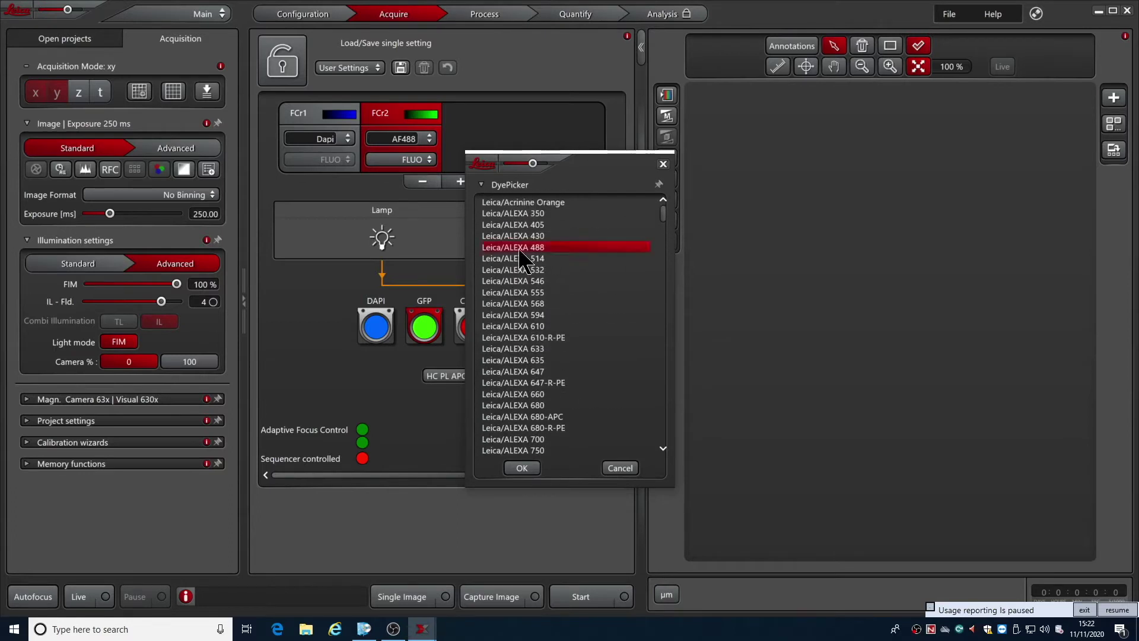
click(523, 469)
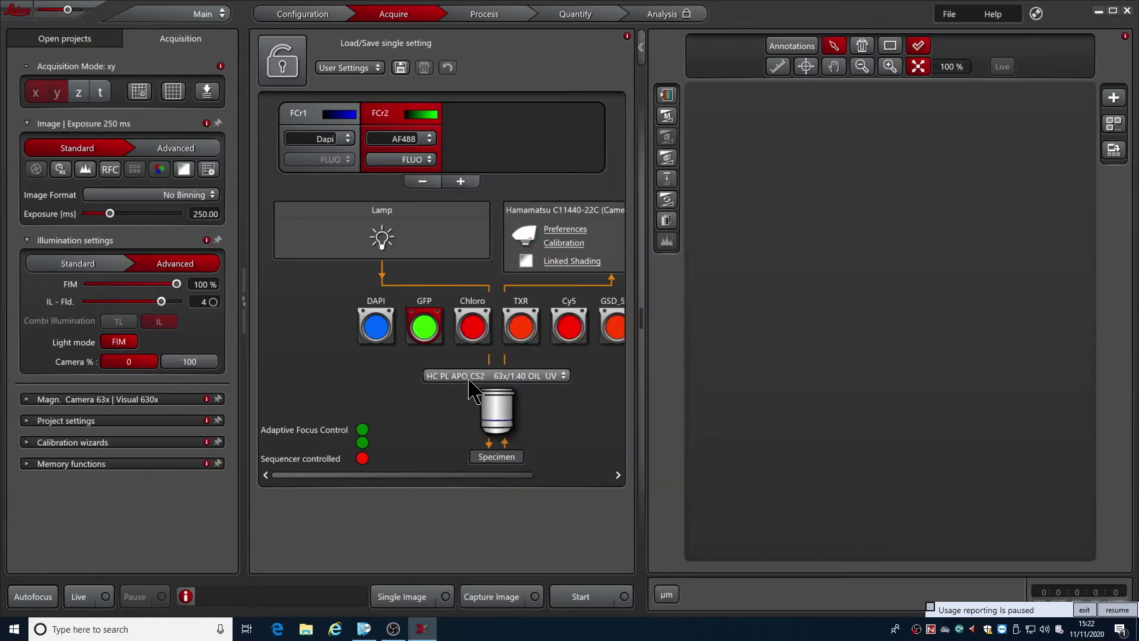
click(104, 266)
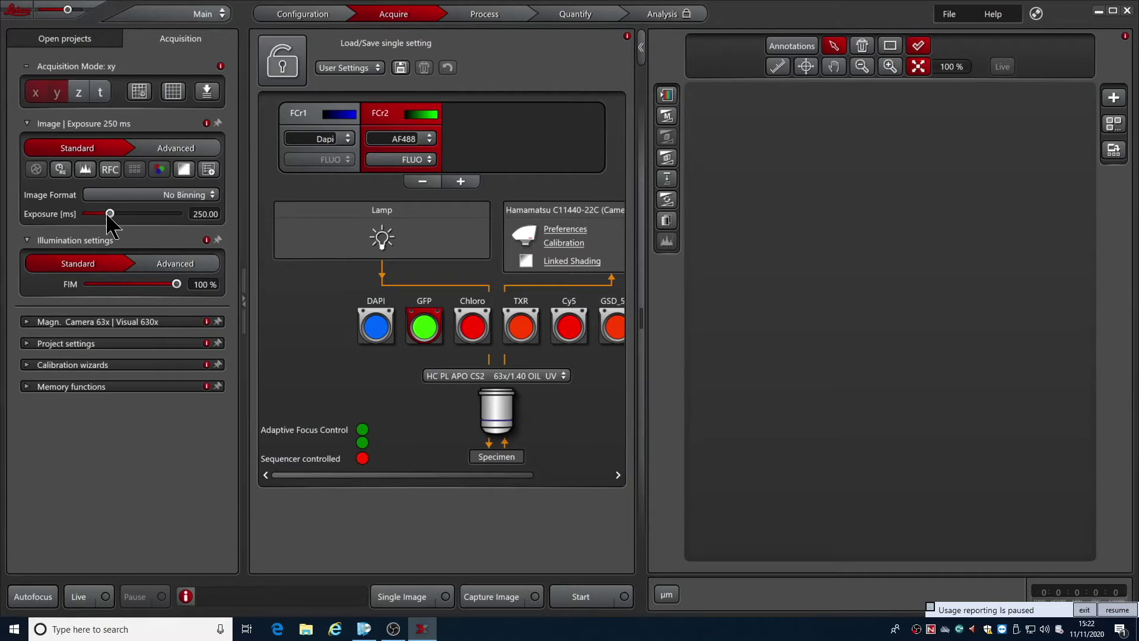
Give FCr1 a 50 ms exposure, then load the grn_red_blu three-channel user setting.
click(306, 113)
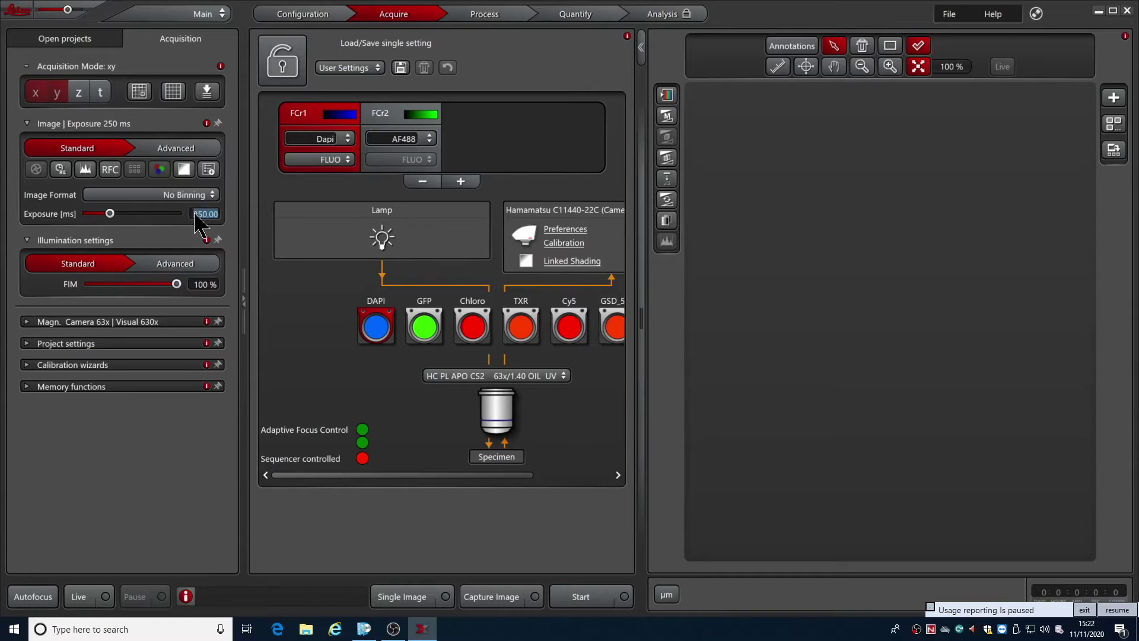
text(50)
key(Return)
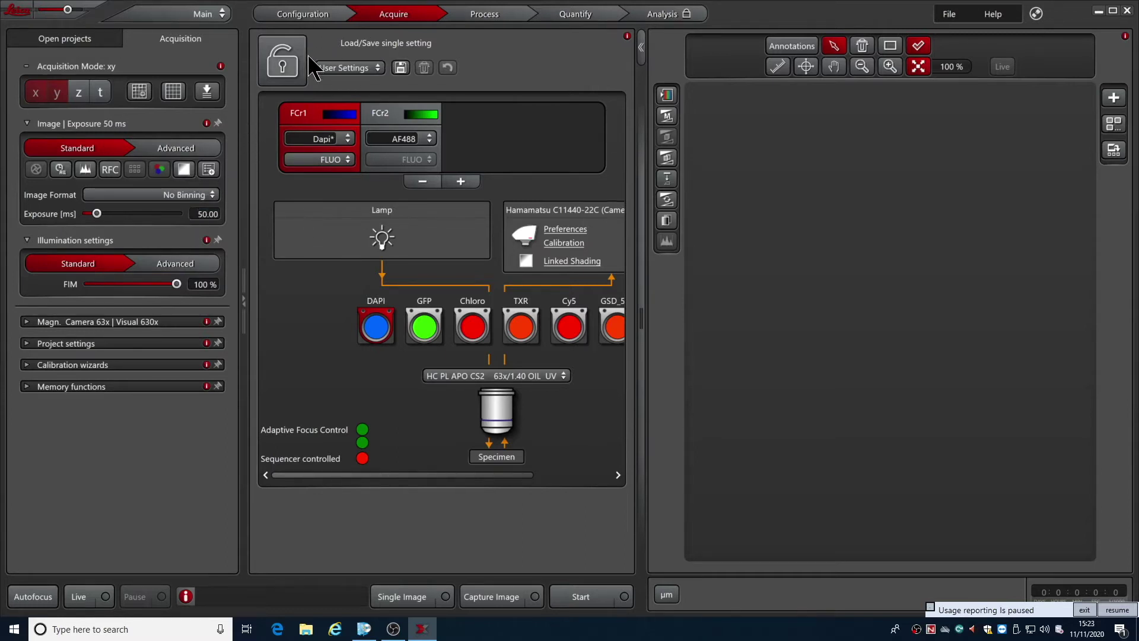
click(342, 67)
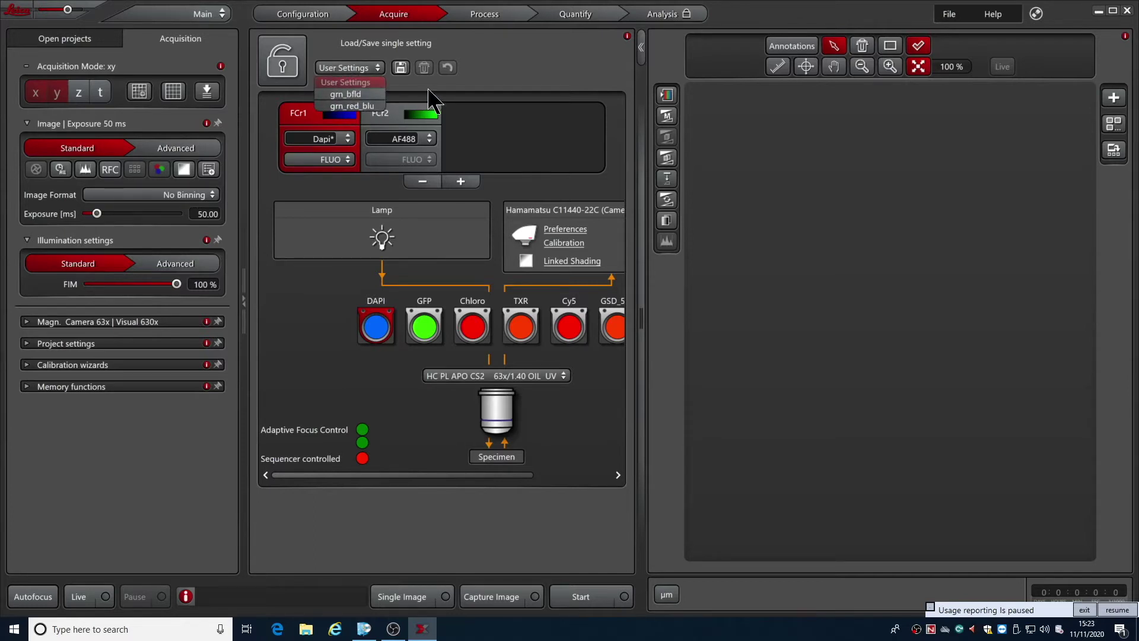
click(350, 107)
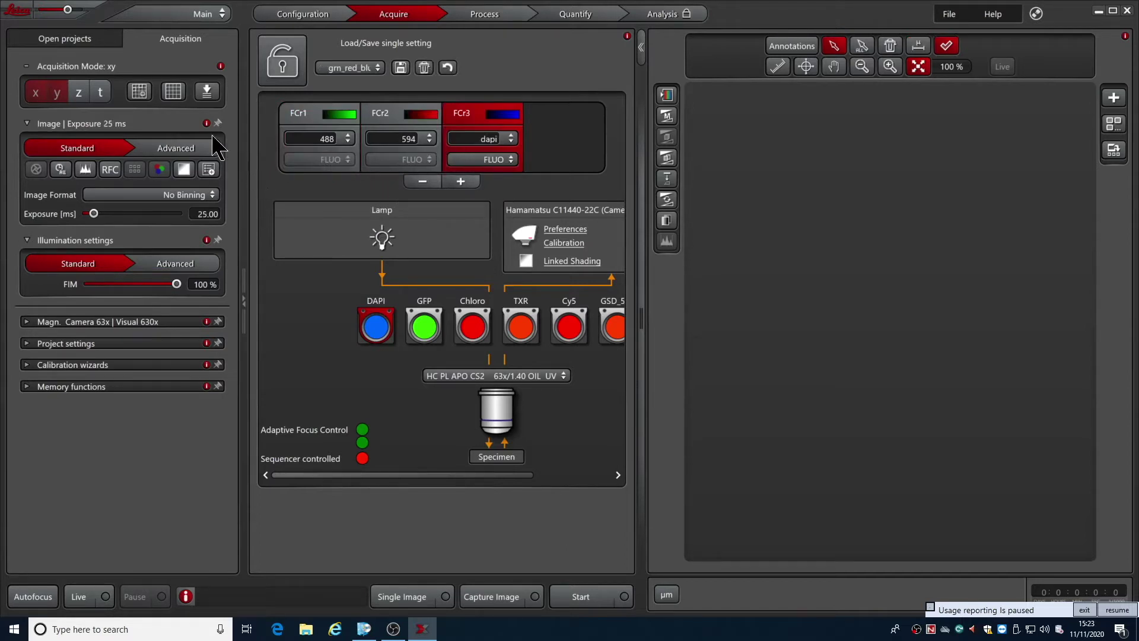
Start the live view with a glow lookup, lengthen exposure, and lower FCr2 intensity to 55 %.
click(82, 596)
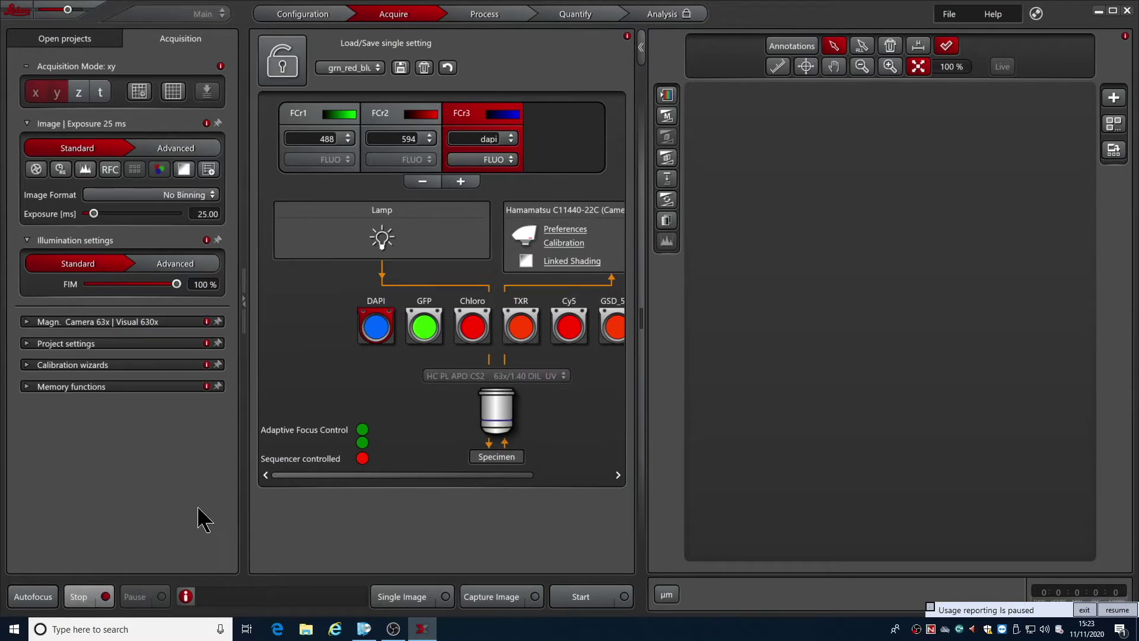
click(665, 101)
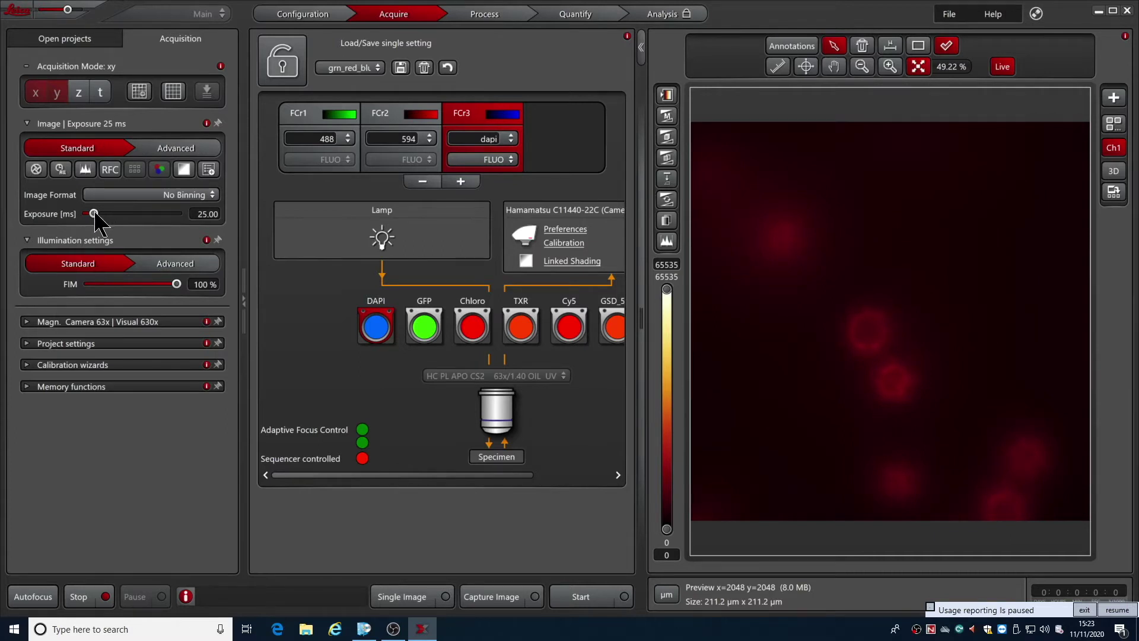
drag(96, 215, 99, 216)
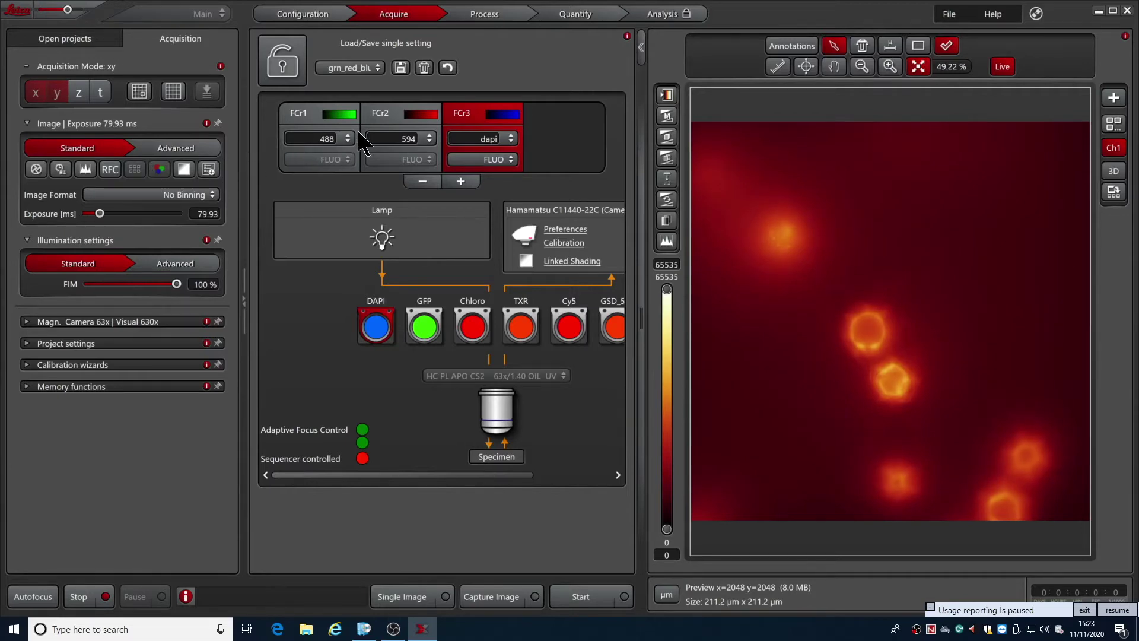
click(389, 121)
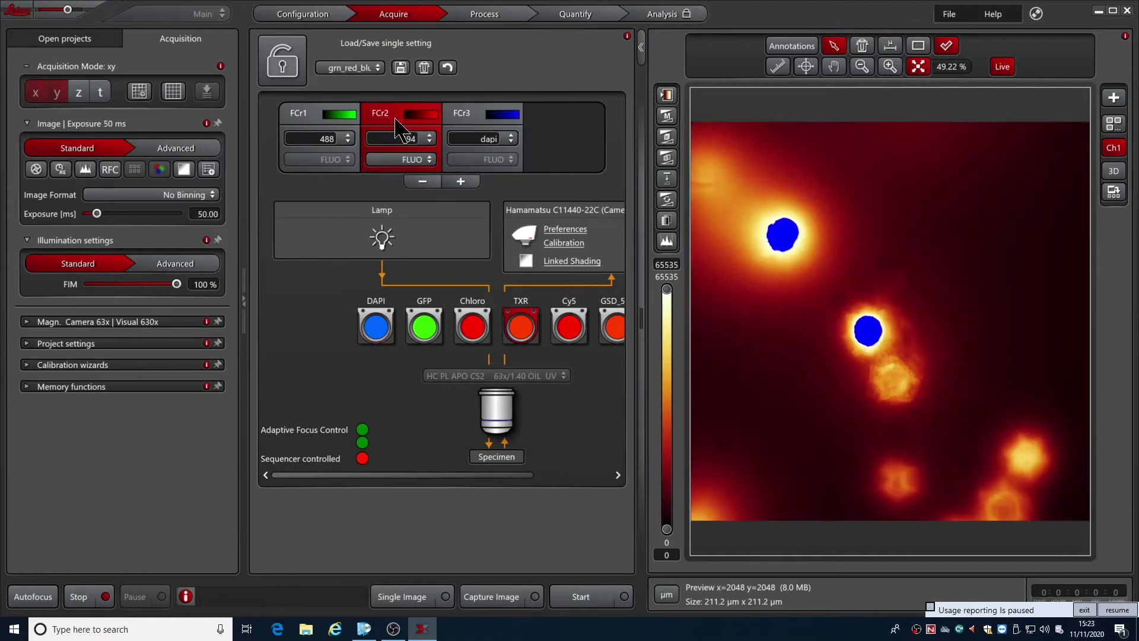
drag(176, 284, 155, 285)
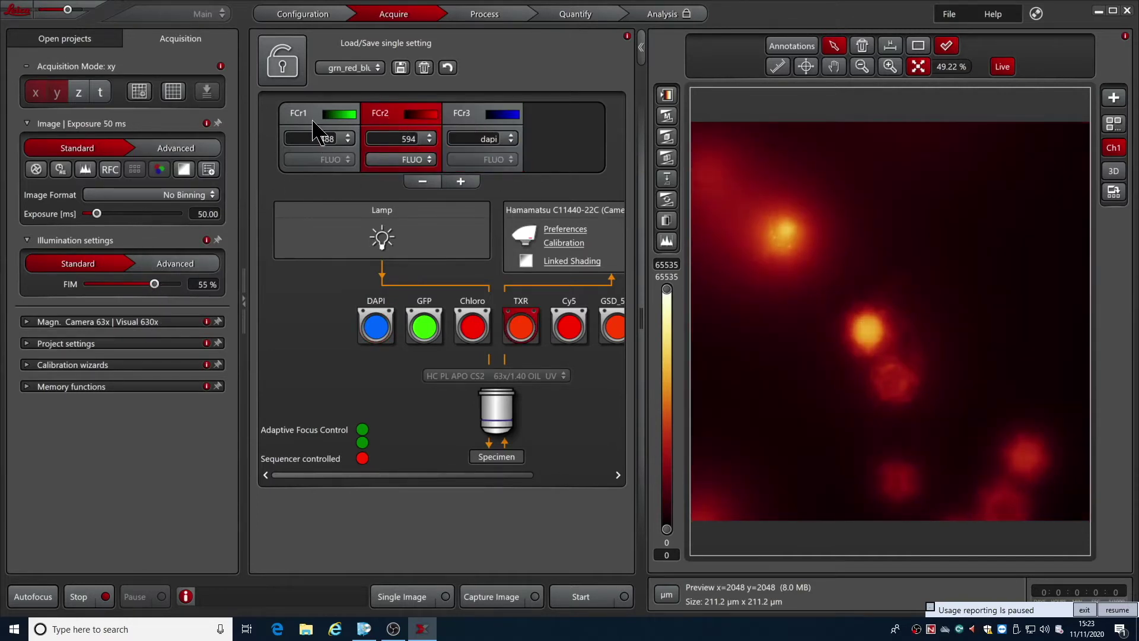
Set FCr1 to 50.40 ms exposure and 30 % intensity, then stop live preview.
click(309, 119)
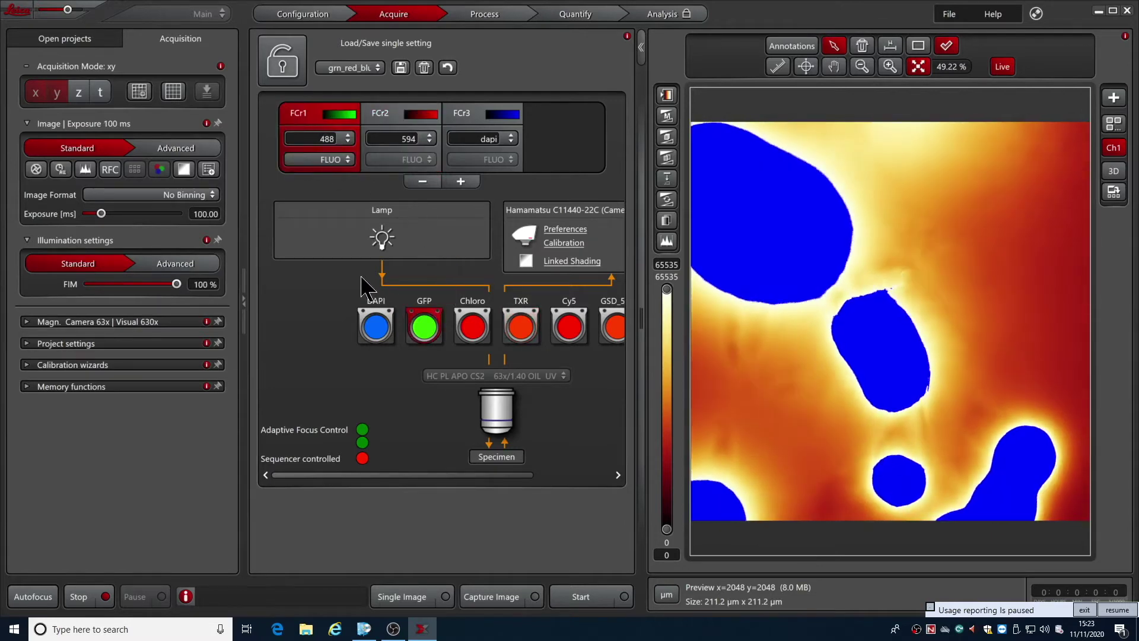
drag(164, 285, 118, 286)
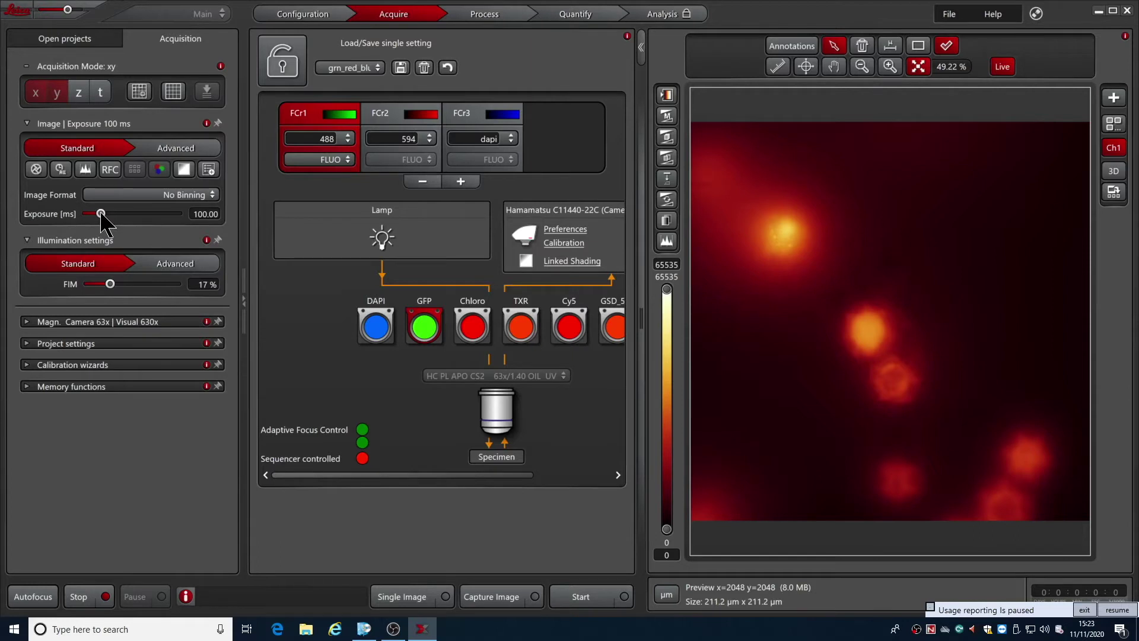
drag(101, 214, 97, 214)
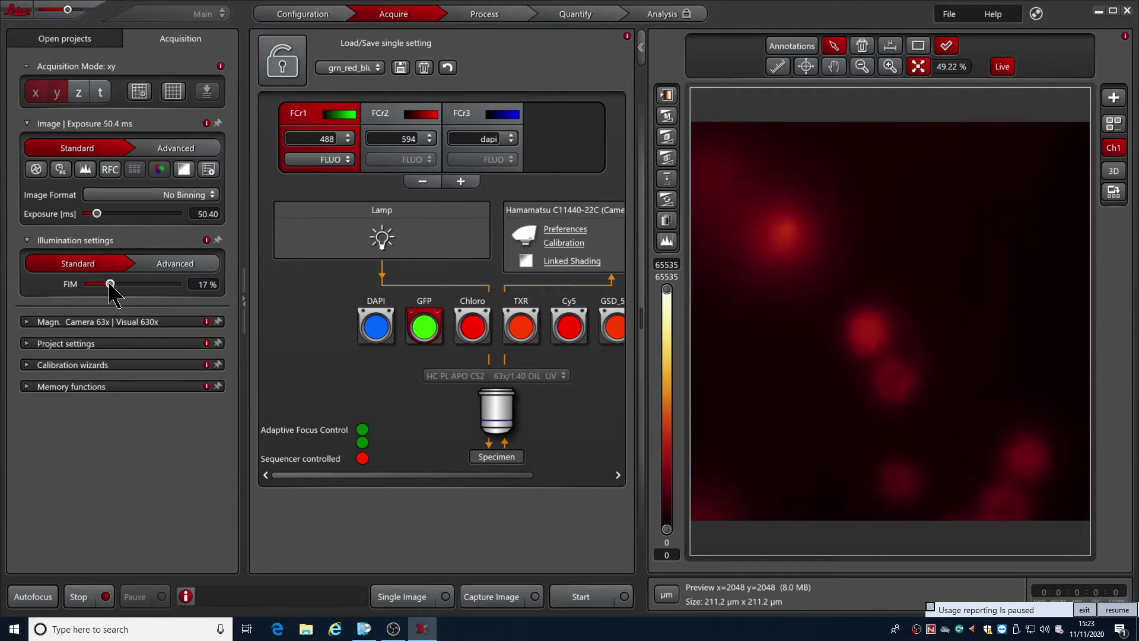
drag(110, 284, 132, 285)
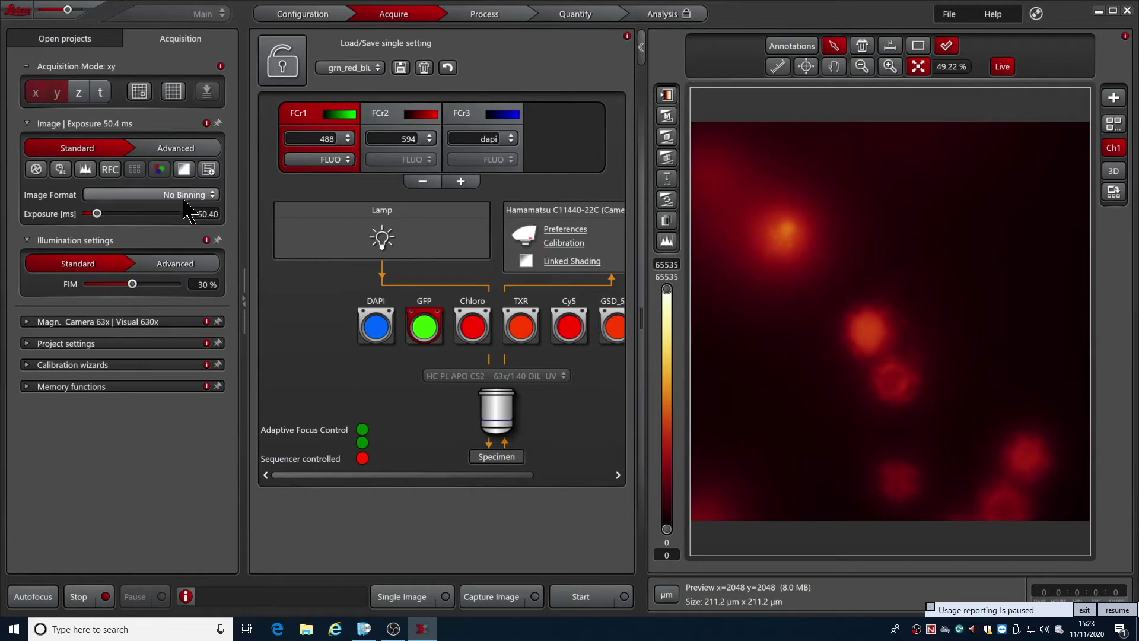
click(87, 597)
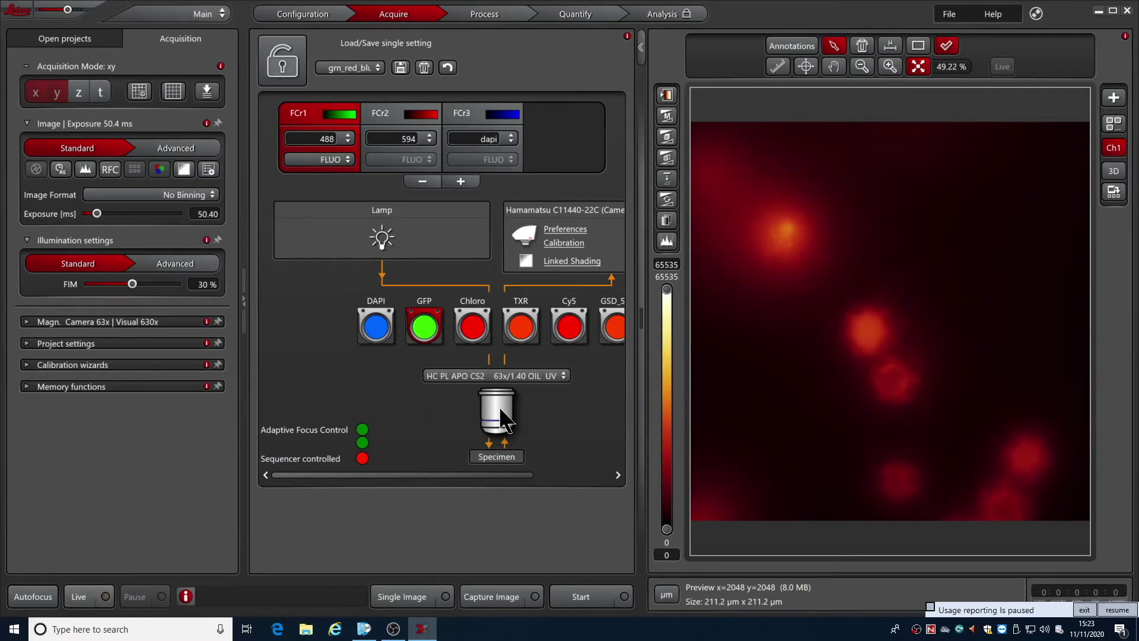
Capture the three-channel image series and compare grayscale with coloured display.
click(578, 598)
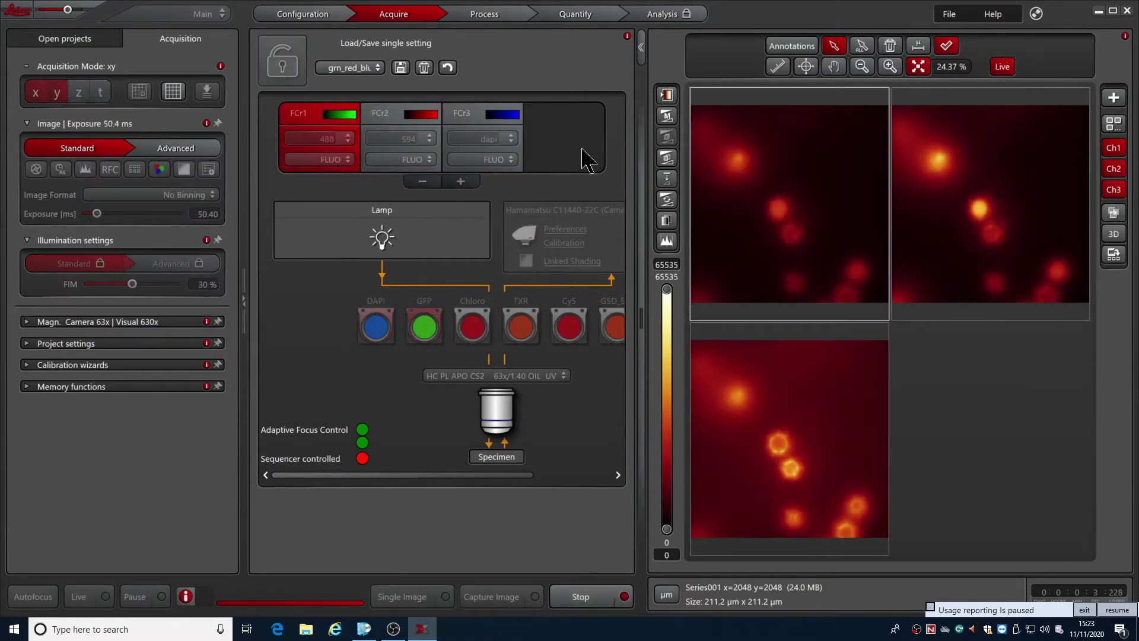
click(666, 95)
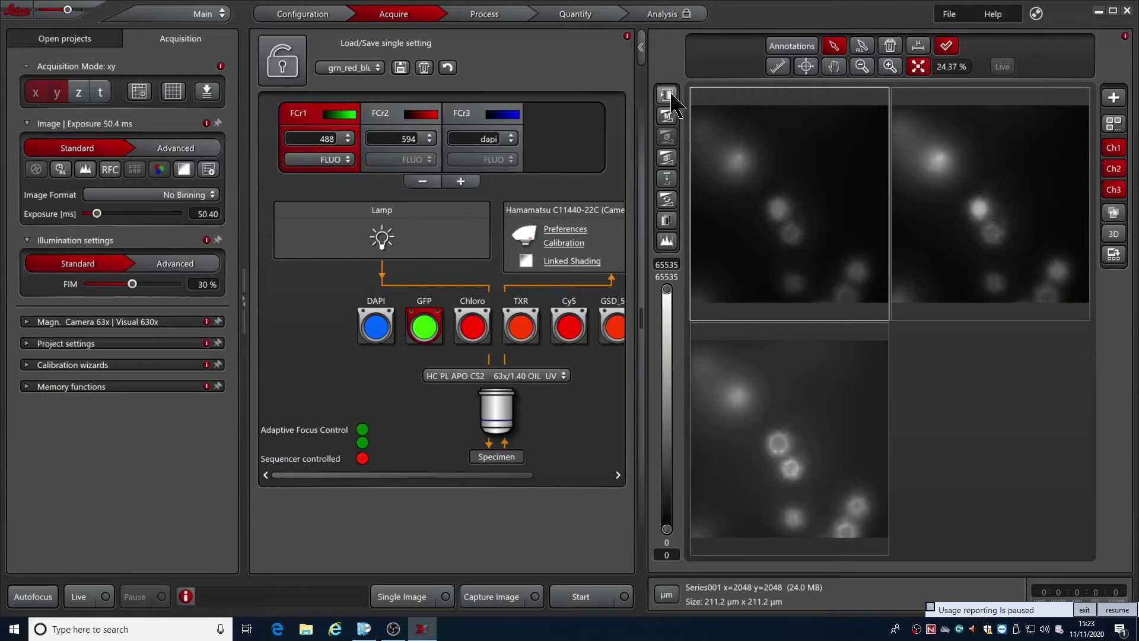
click(672, 95)
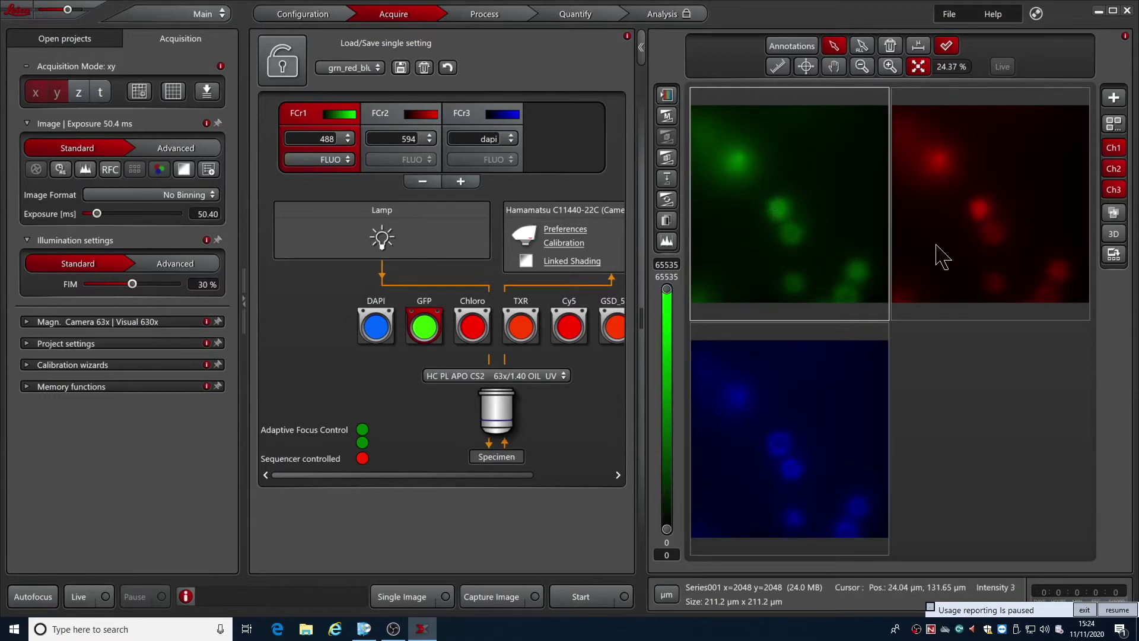
Add and enlarge a merged overlay, then go live on the DAPI channel FCr3.
click(1114, 214)
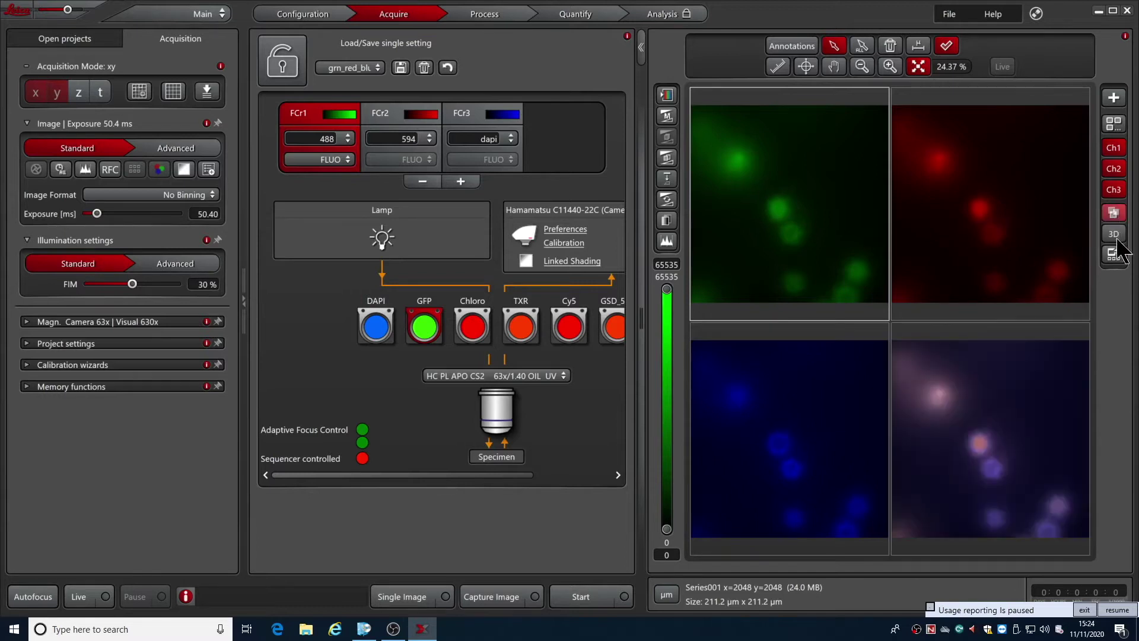
double_click(1018, 489)
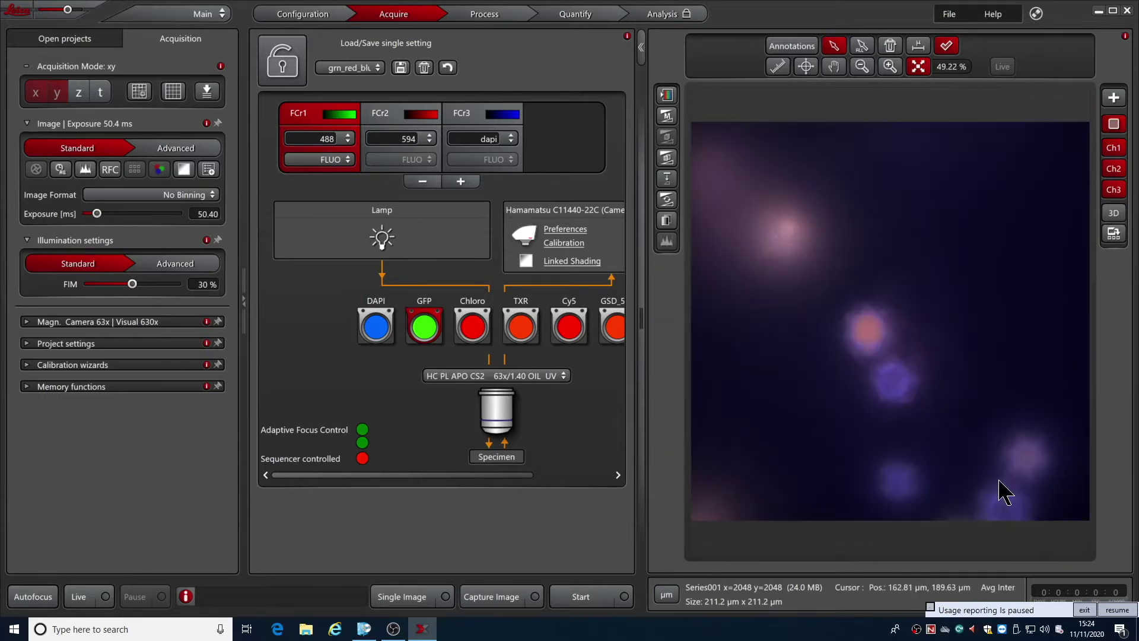
scroll(914, 375, up, 2)
scroll(913, 375, up, 2)
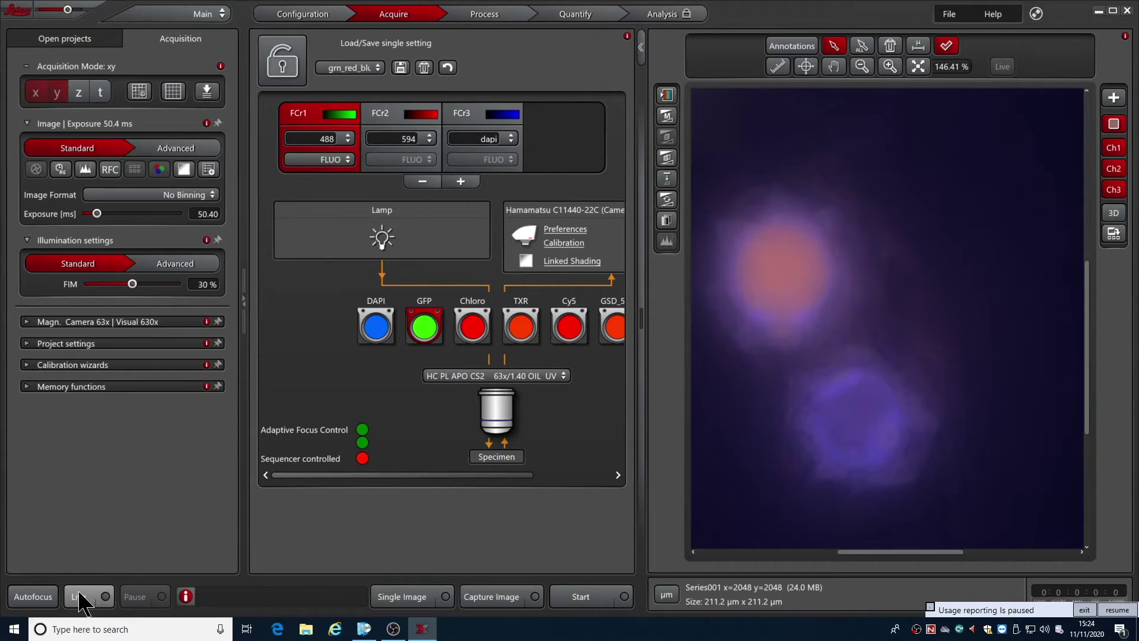
click(79, 595)
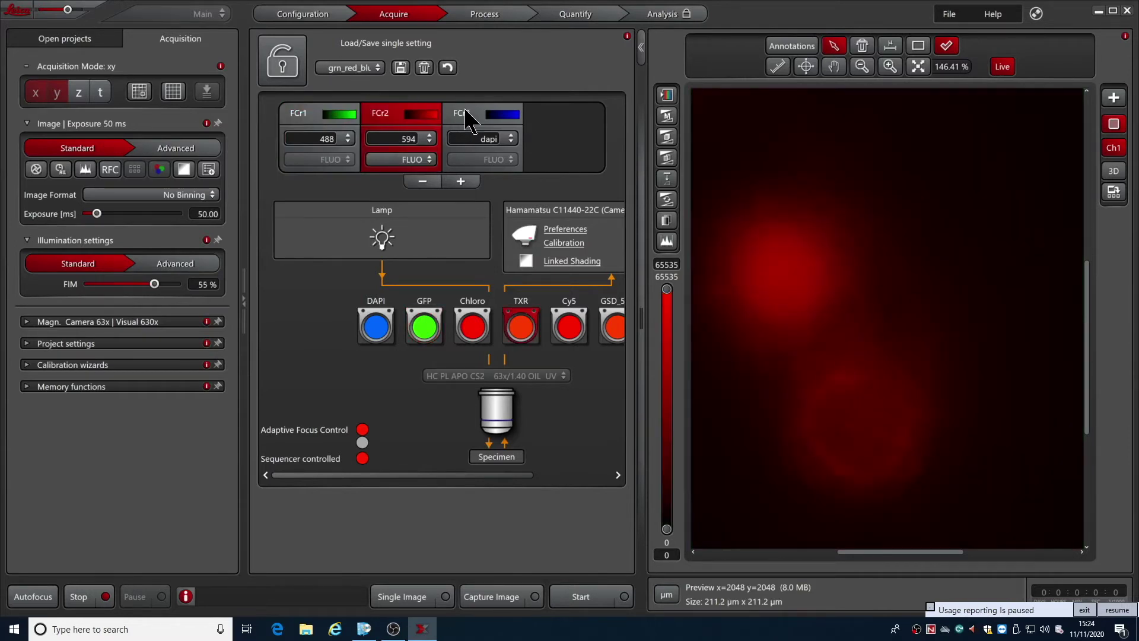
click(463, 113)
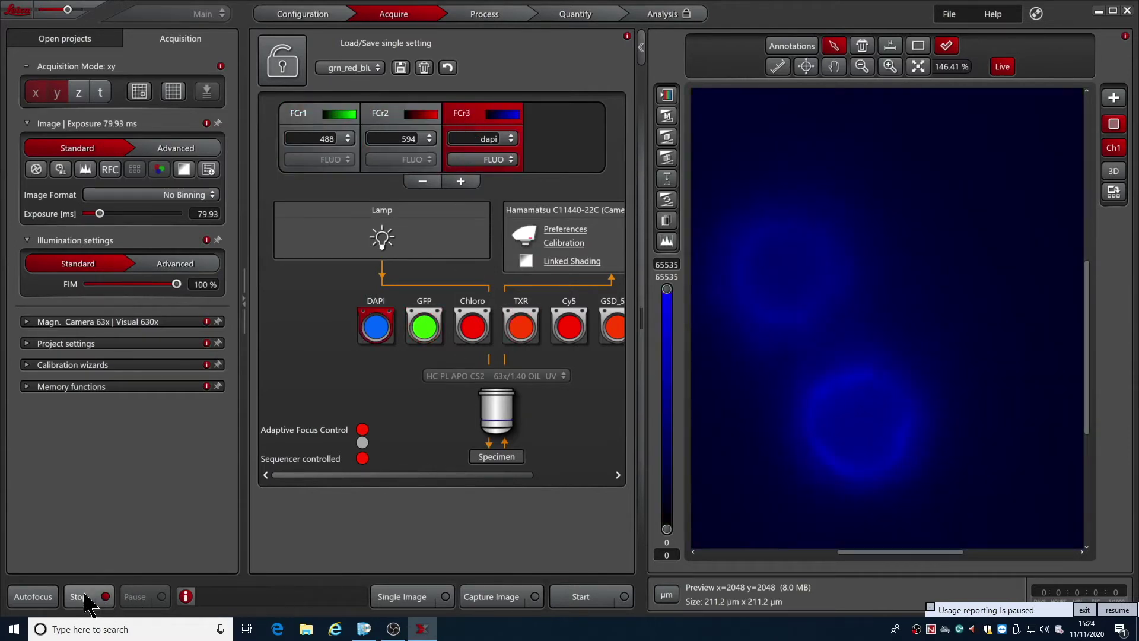
Enable xyz mode and set the z-stack Begin and End focus positions during live preview.
click(78, 93)
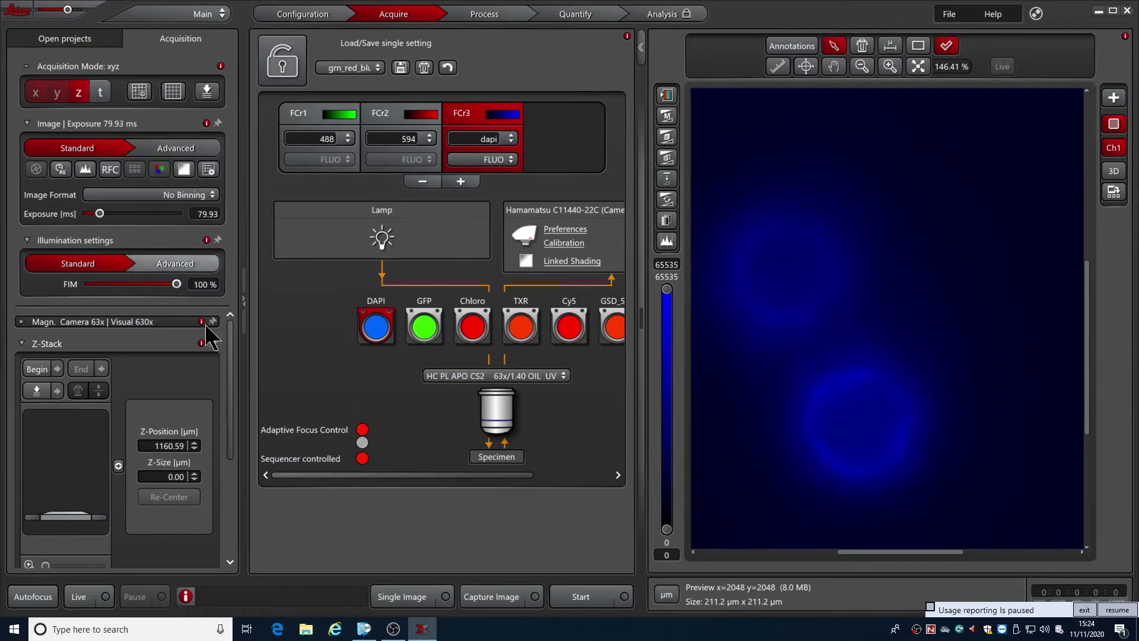
click(100, 603)
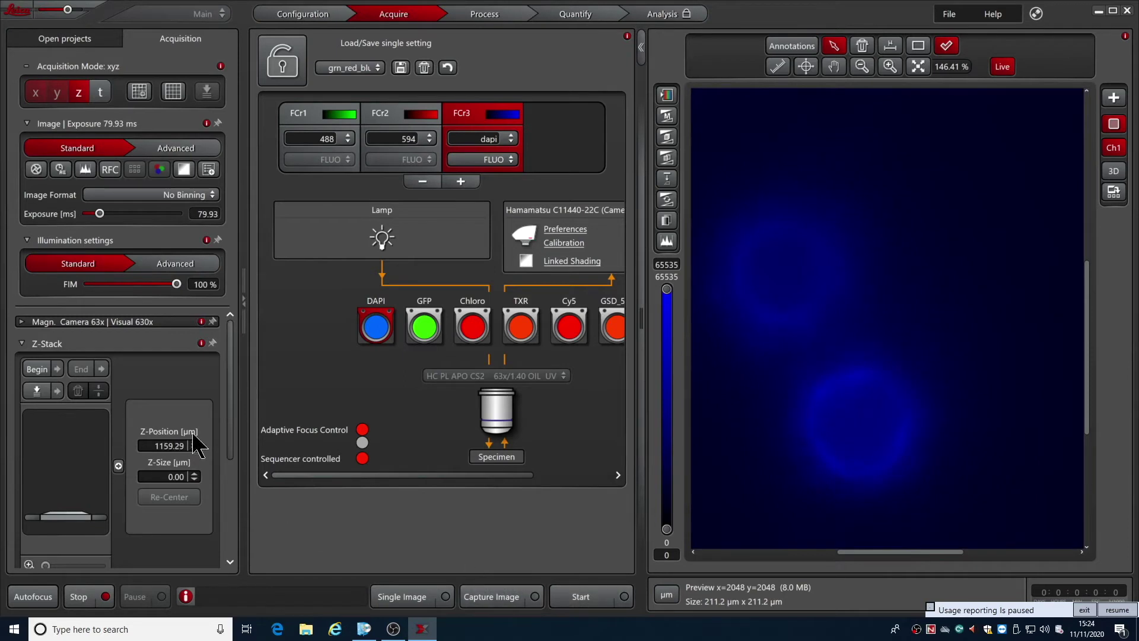
drag(231, 423, 231, 440)
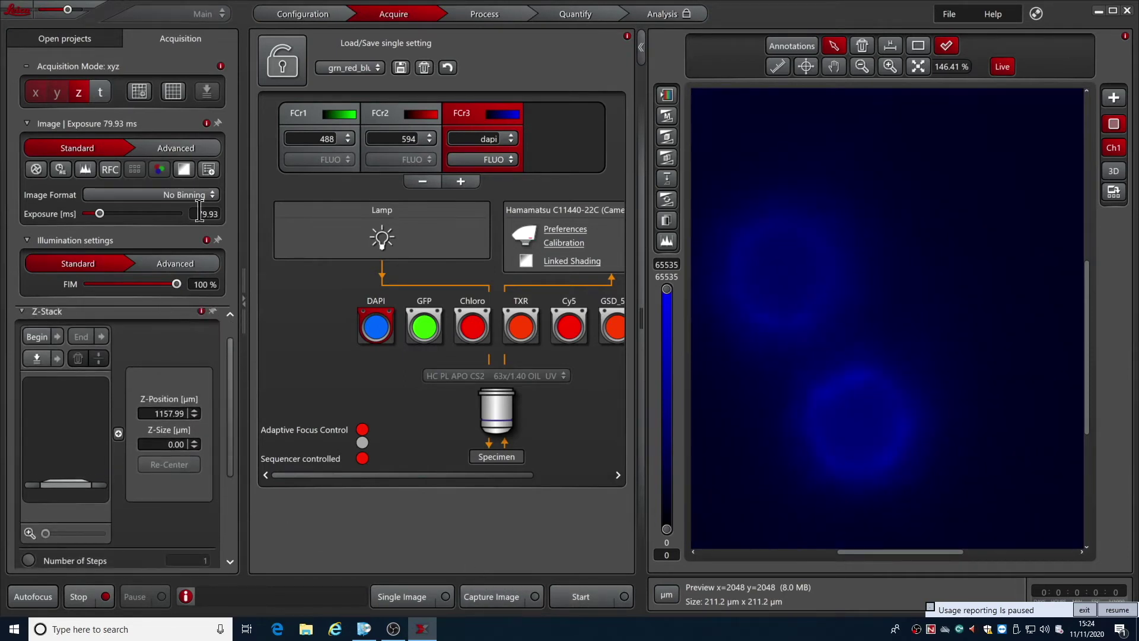
drag(66, 13, 60, 11)
scroll(210, 411, up, 2)
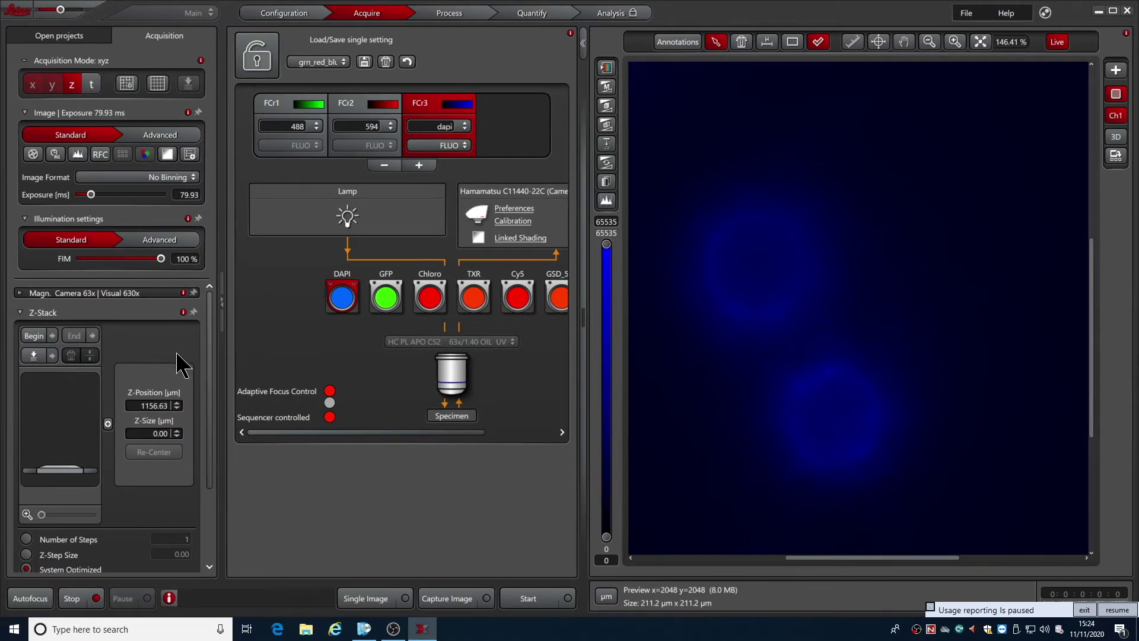
scroll(209, 410, down, 2)
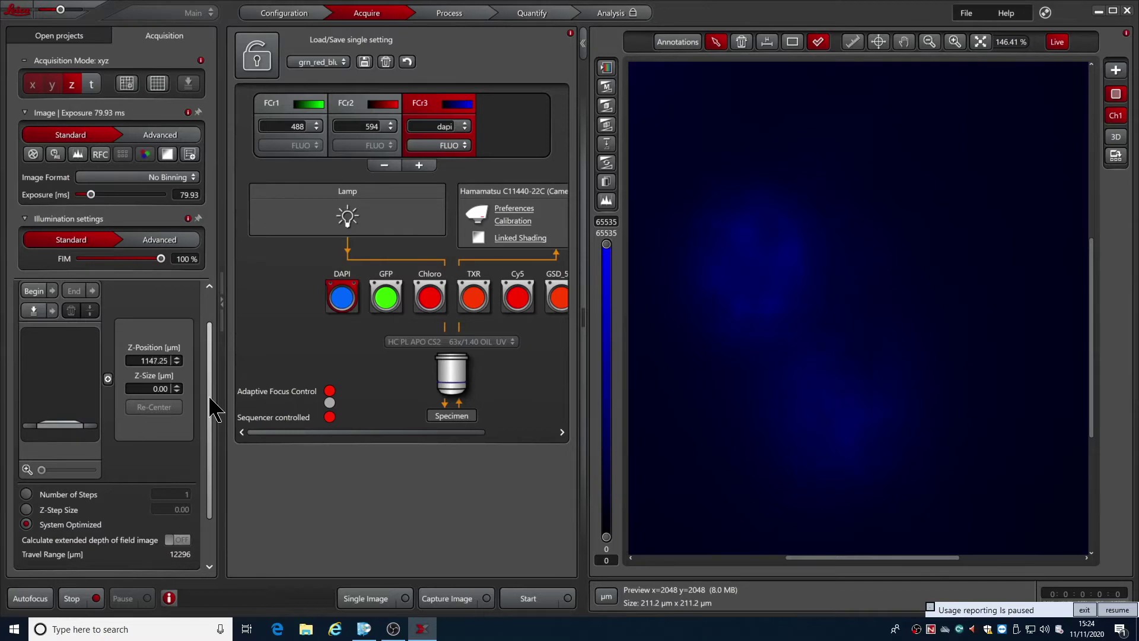
click(33, 291)
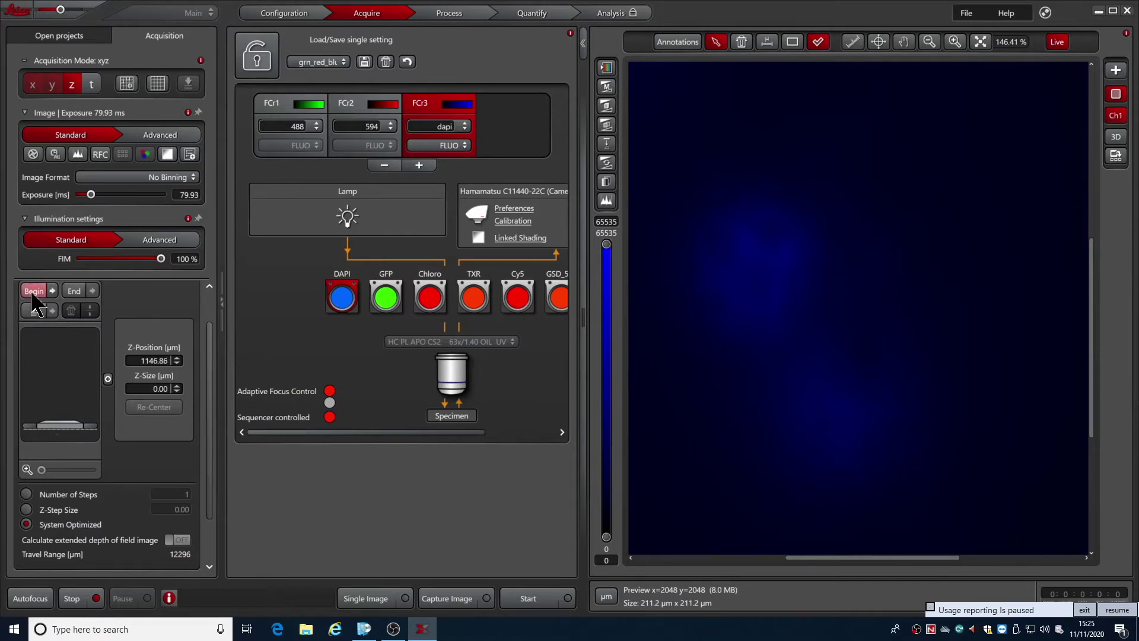
click(73, 292)
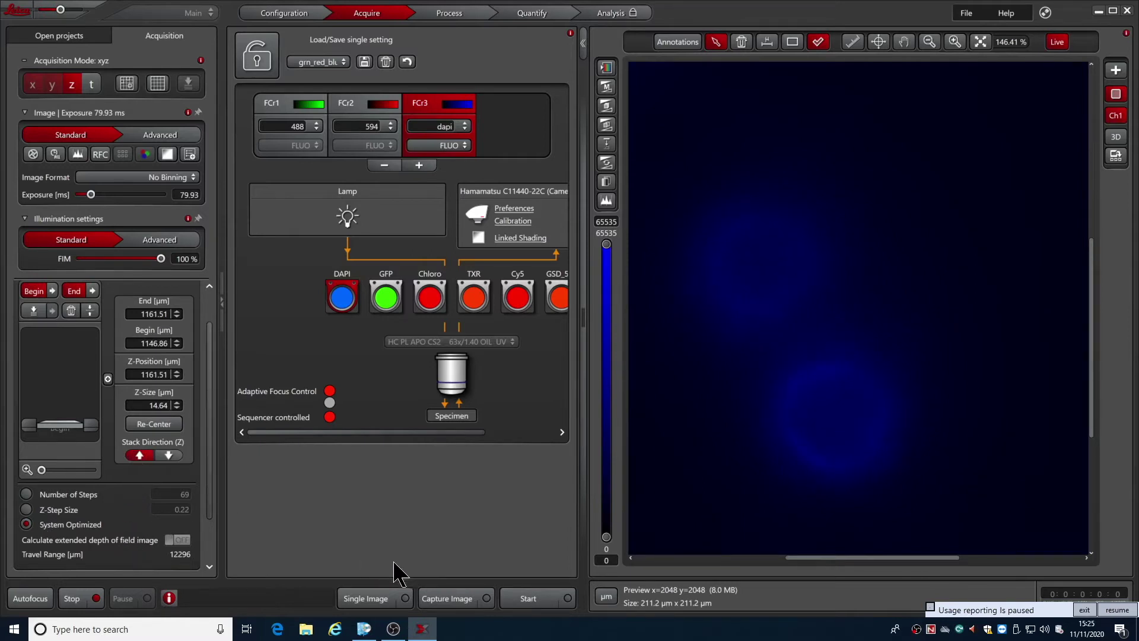
Acquire the 69-step, 14.64 µm z-stack and expand Project settings.
click(537, 598)
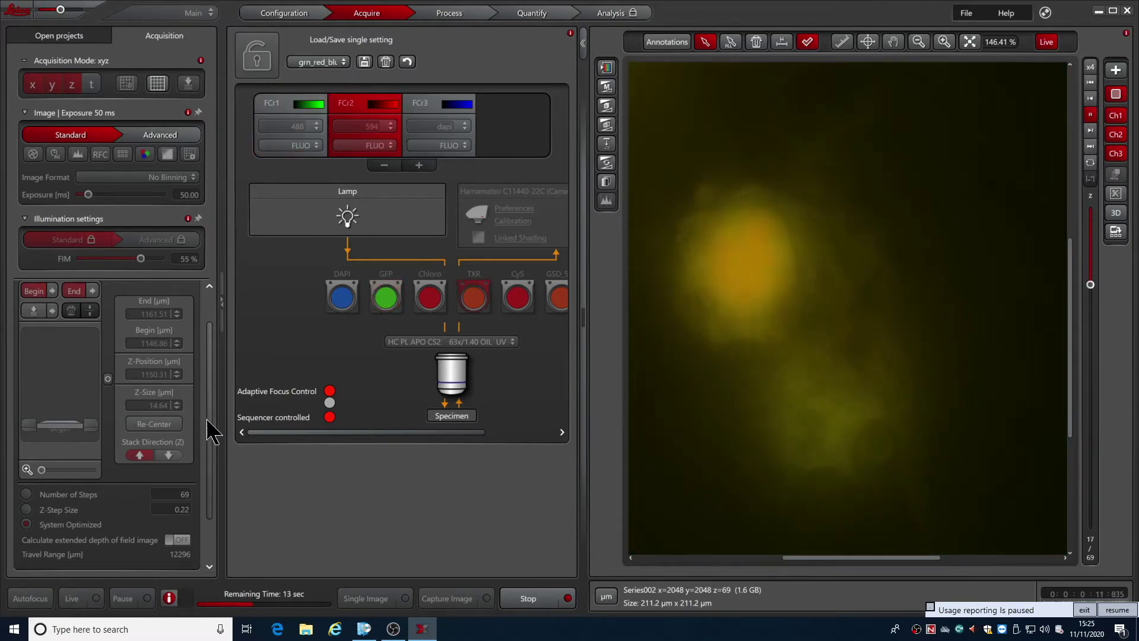
drag(208, 419, 206, 469)
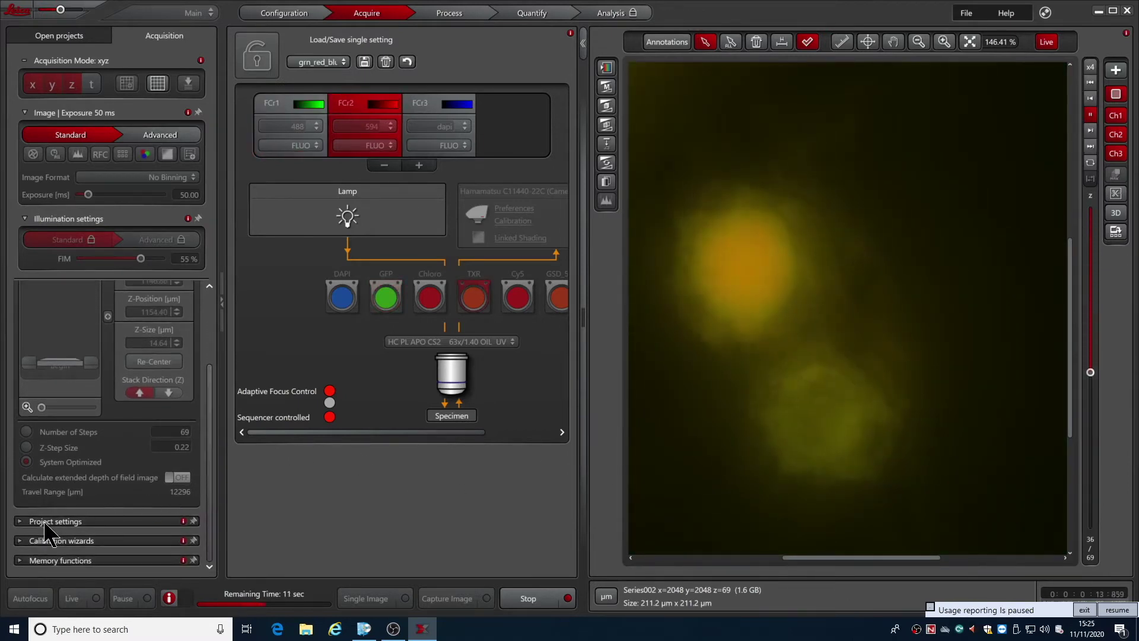
click(20, 521)
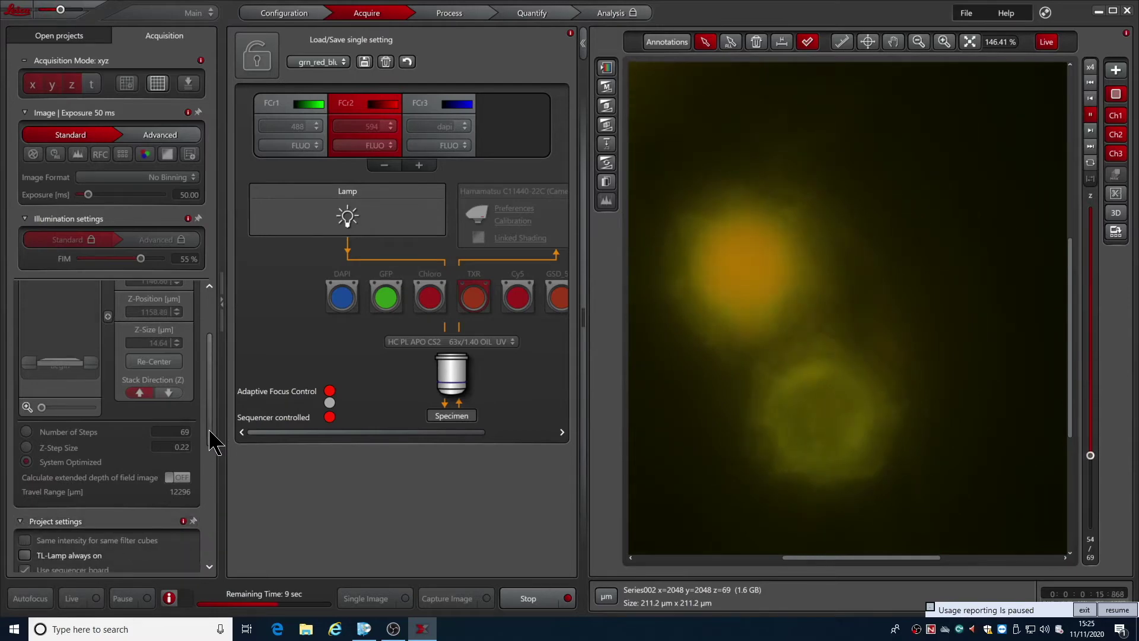
drag(212, 441, 215, 527)
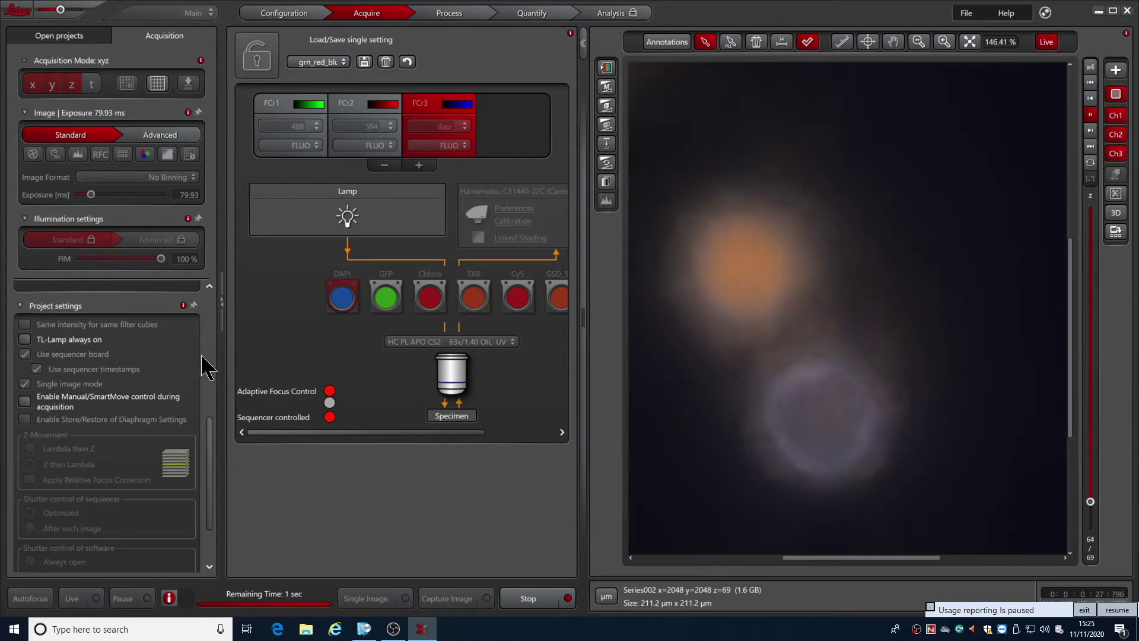
View Series001 and the Series002 z-stack in the Open projects list.
click(523, 598)
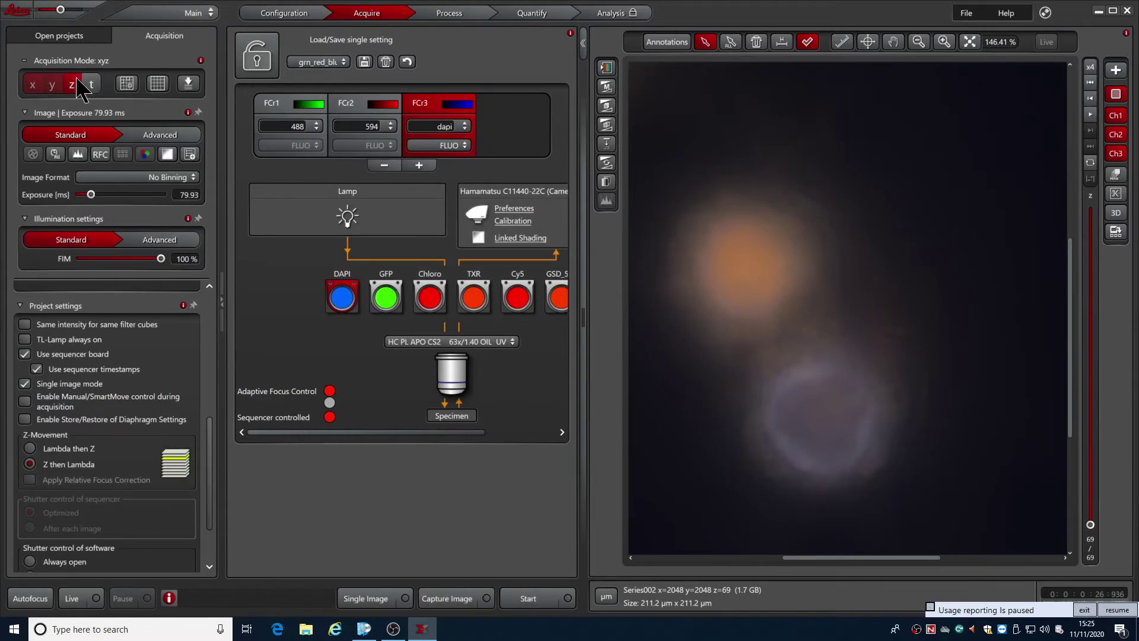
click(66, 34)
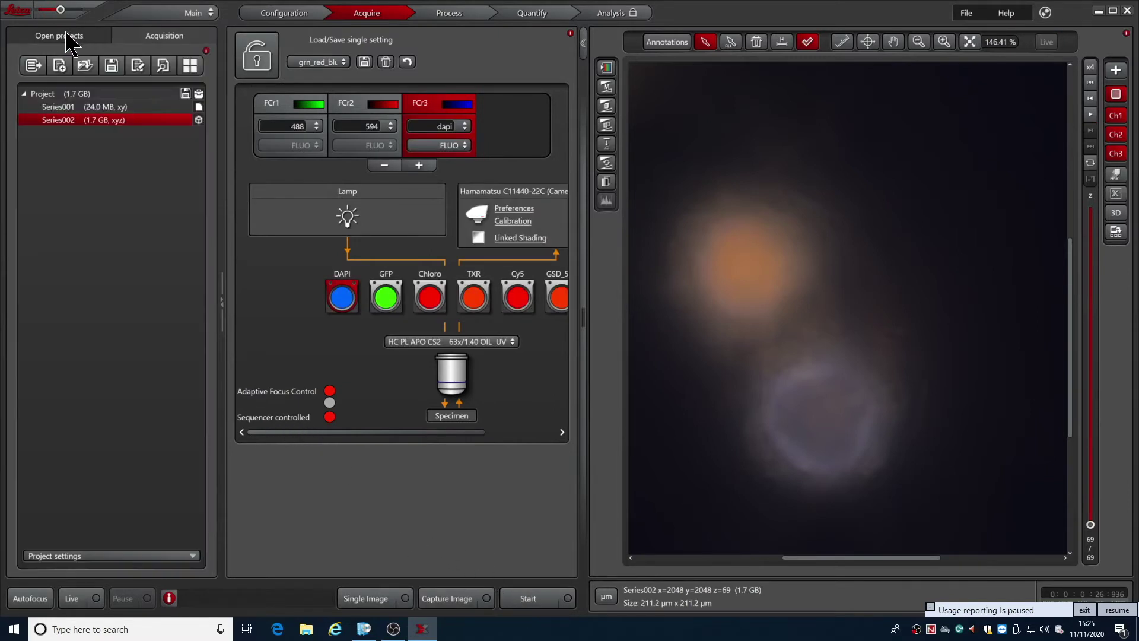
click(58, 110)
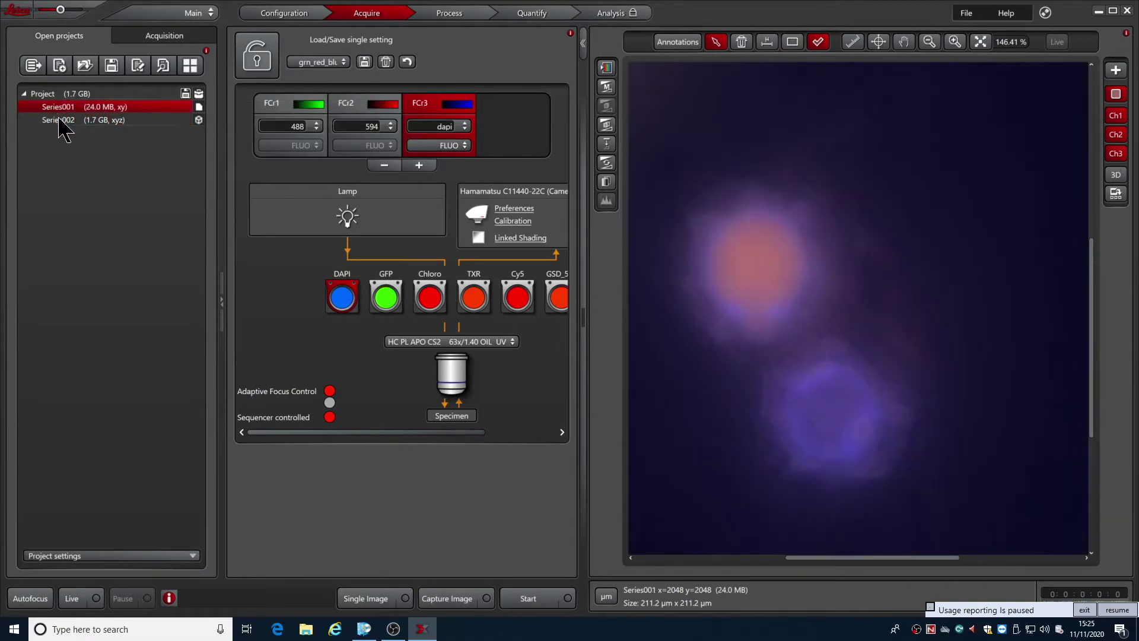
click(60, 121)
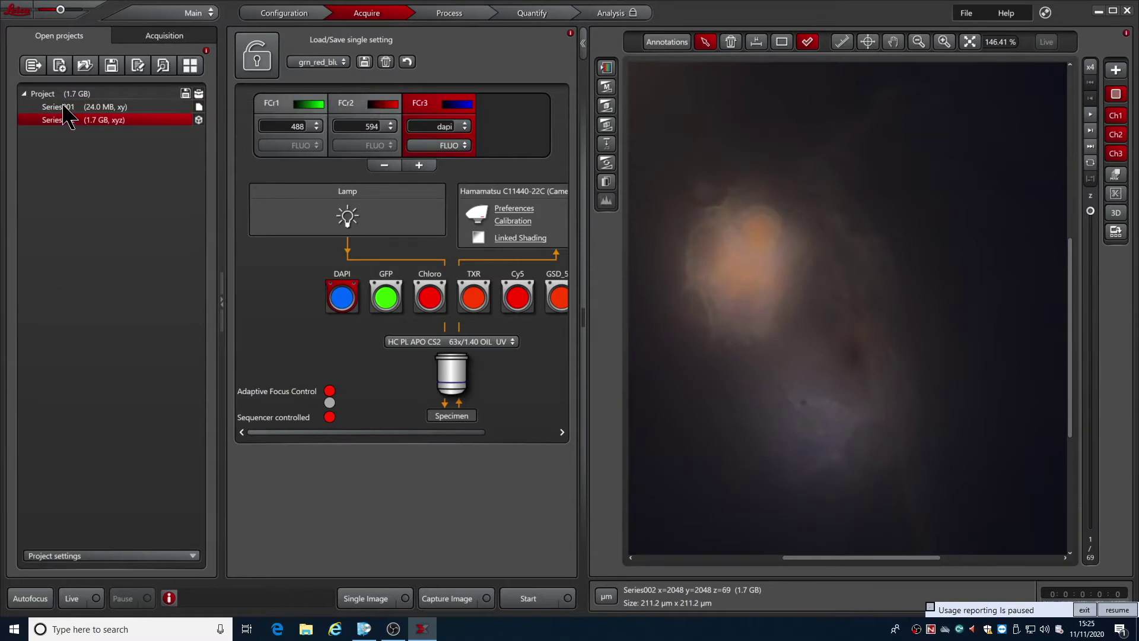
click(63, 107)
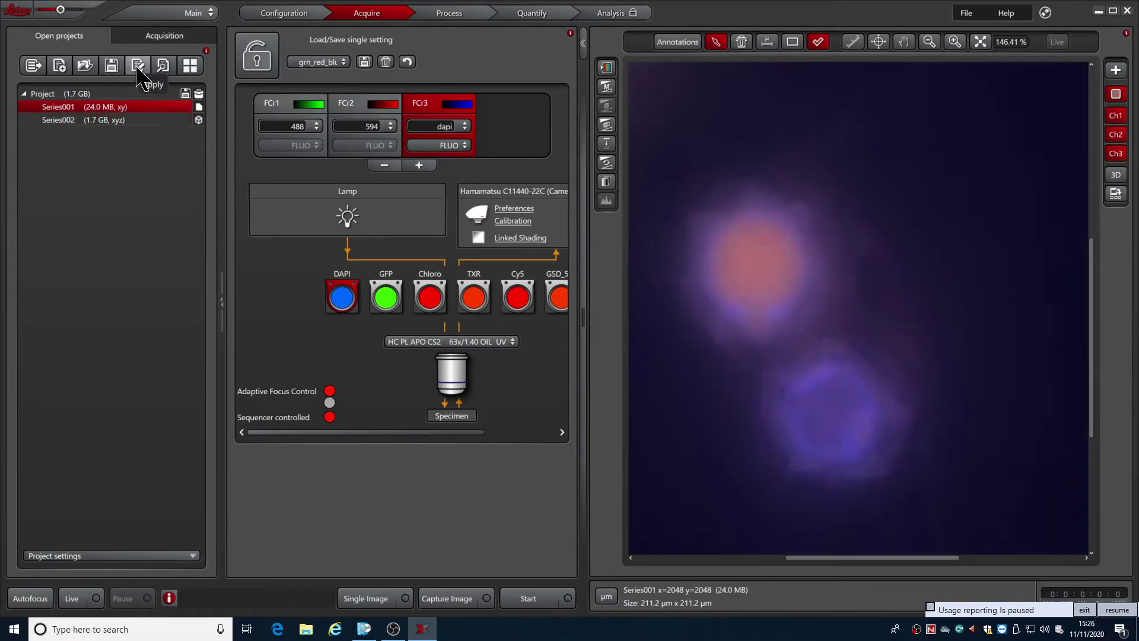
click(136, 37)
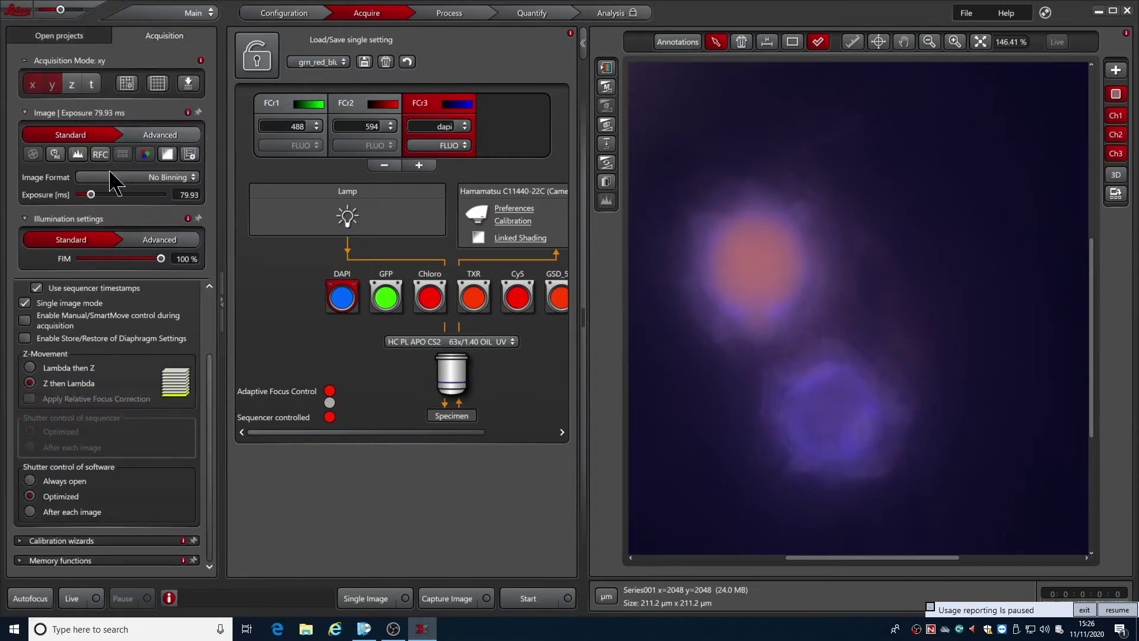
Select the second channel, recheck the project, and collapse Project settings in Acquisition.
click(359, 113)
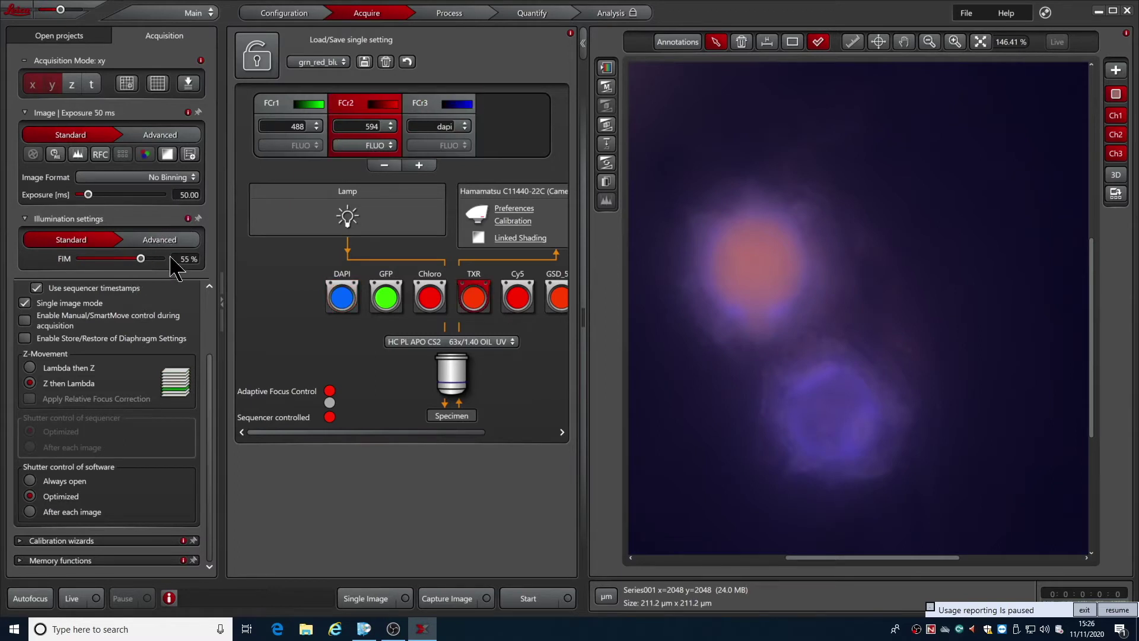
click(62, 37)
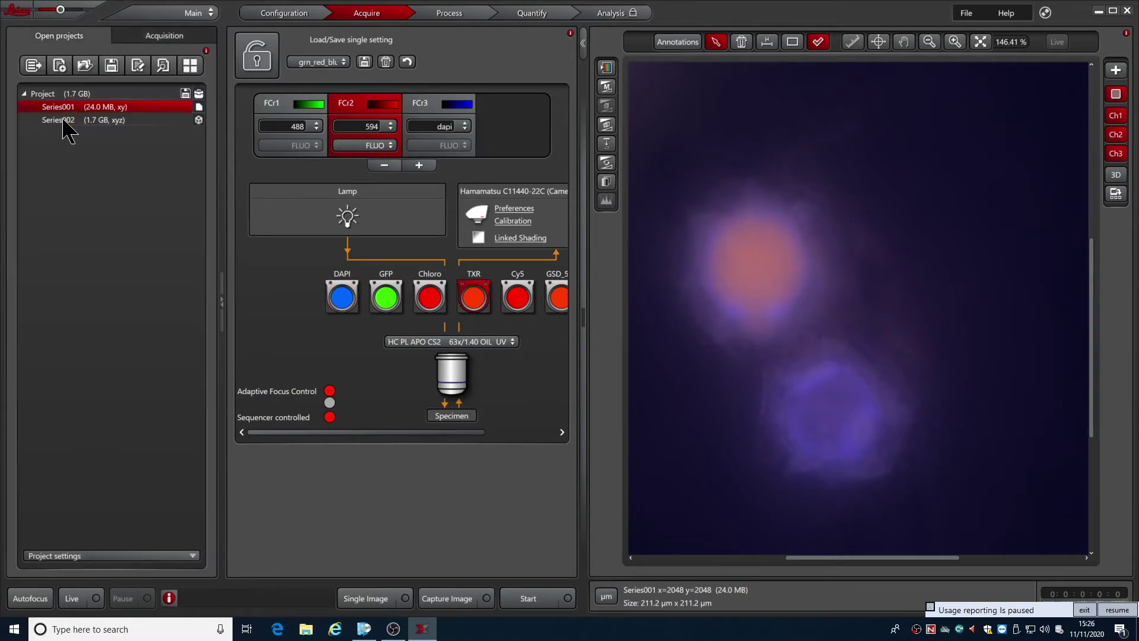
click(150, 41)
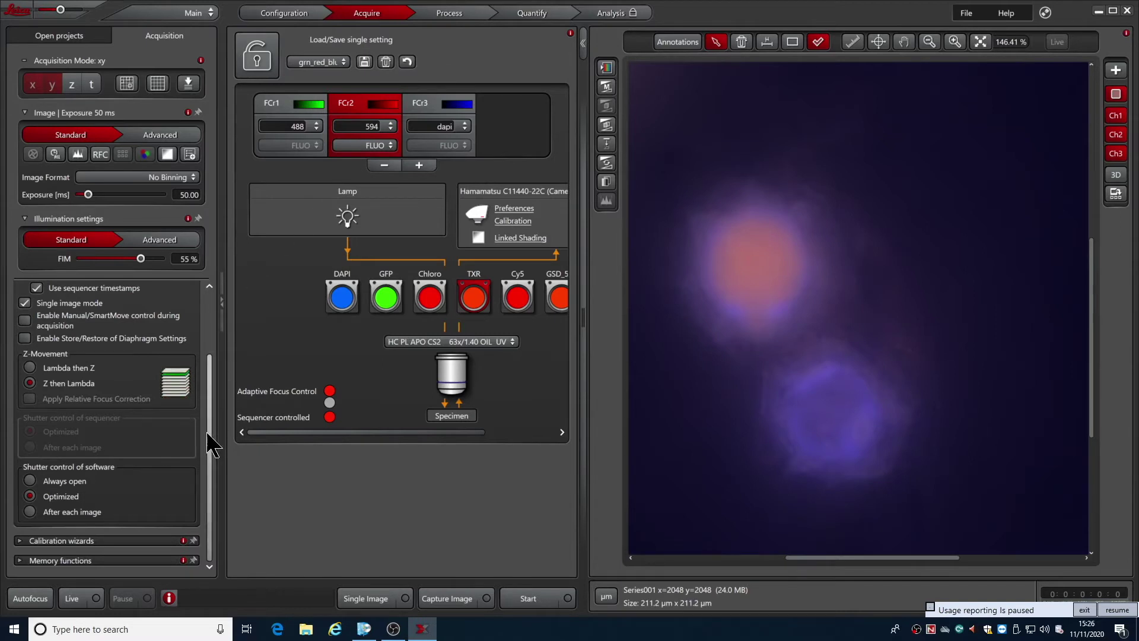
scroll(208, 453, up, 3)
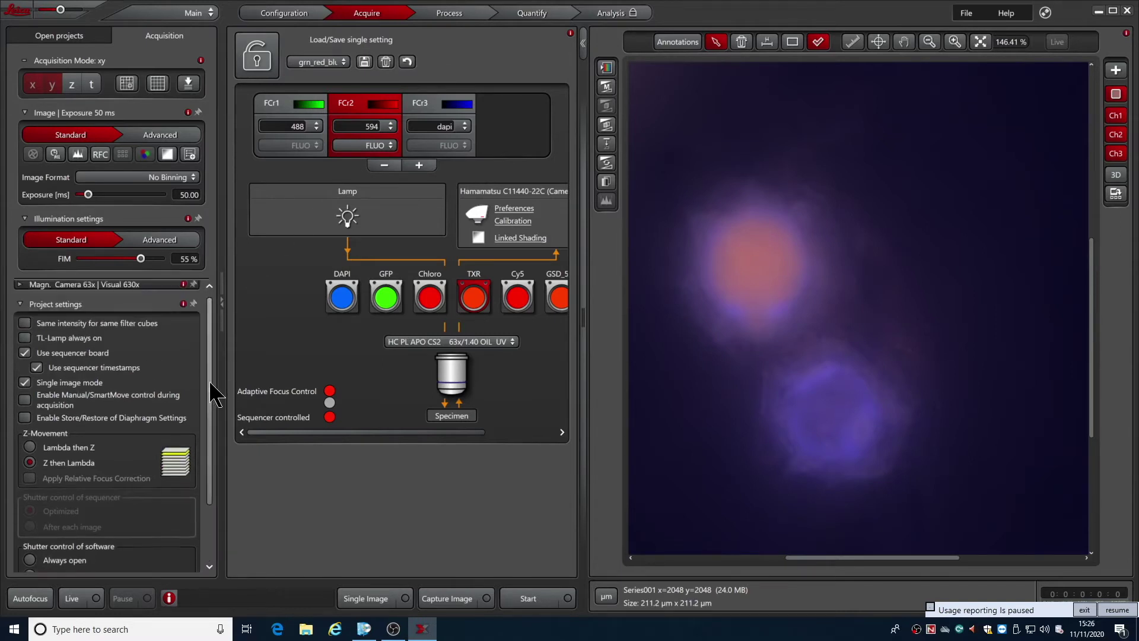
click(24, 311)
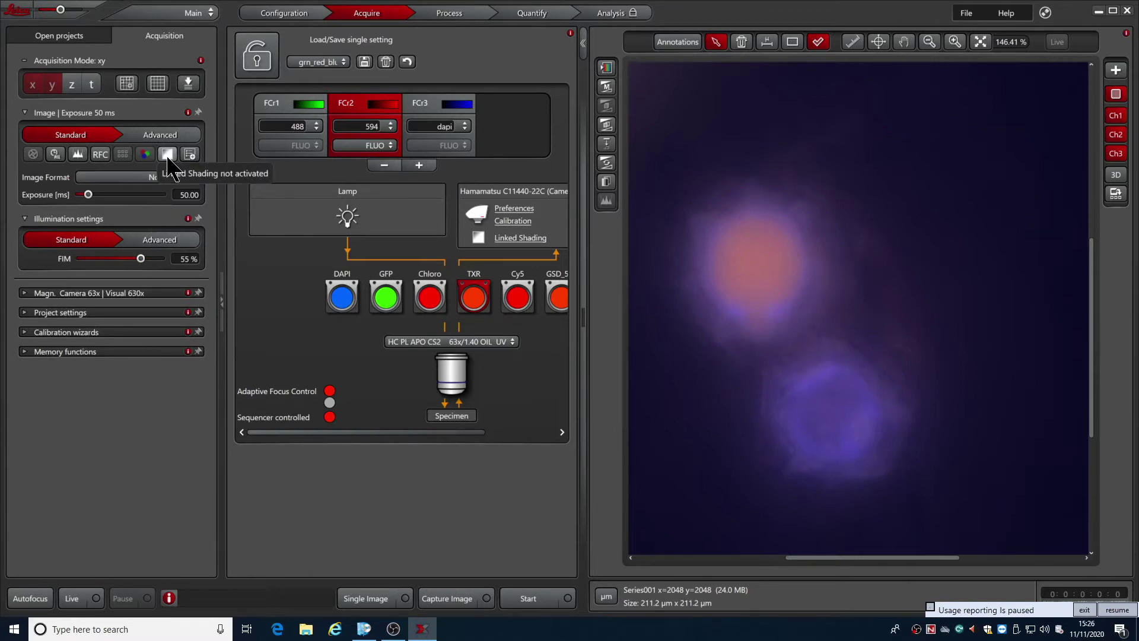
Open LAS X Navigator and inspect its Beam Path, Image, Illumination and Project panels.
click(158, 84)
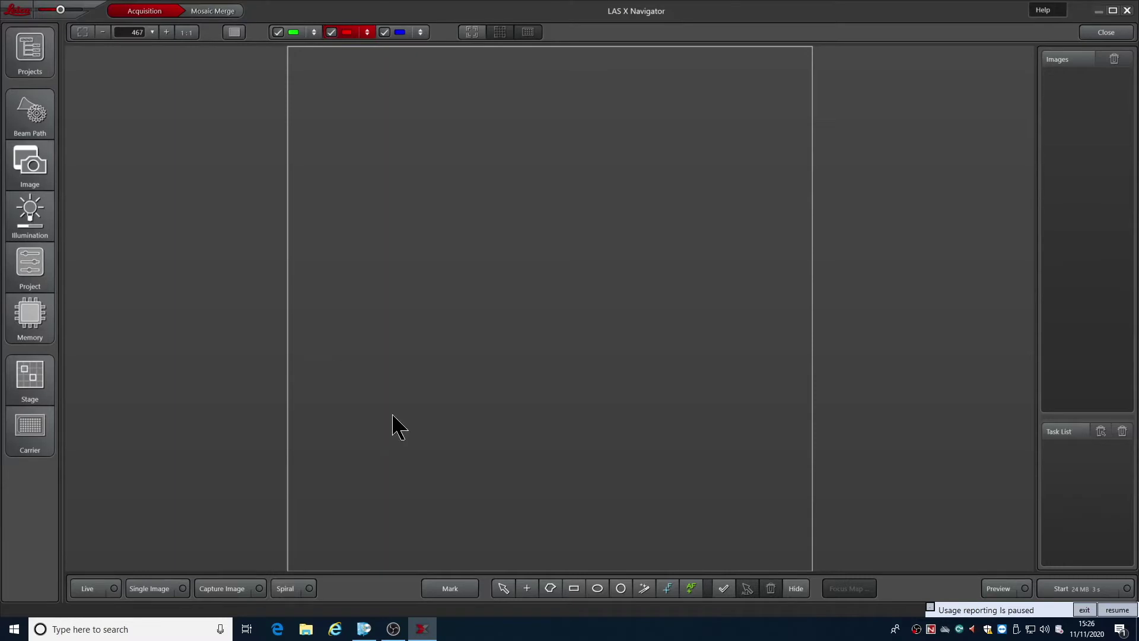
click(29, 49)
click(32, 122)
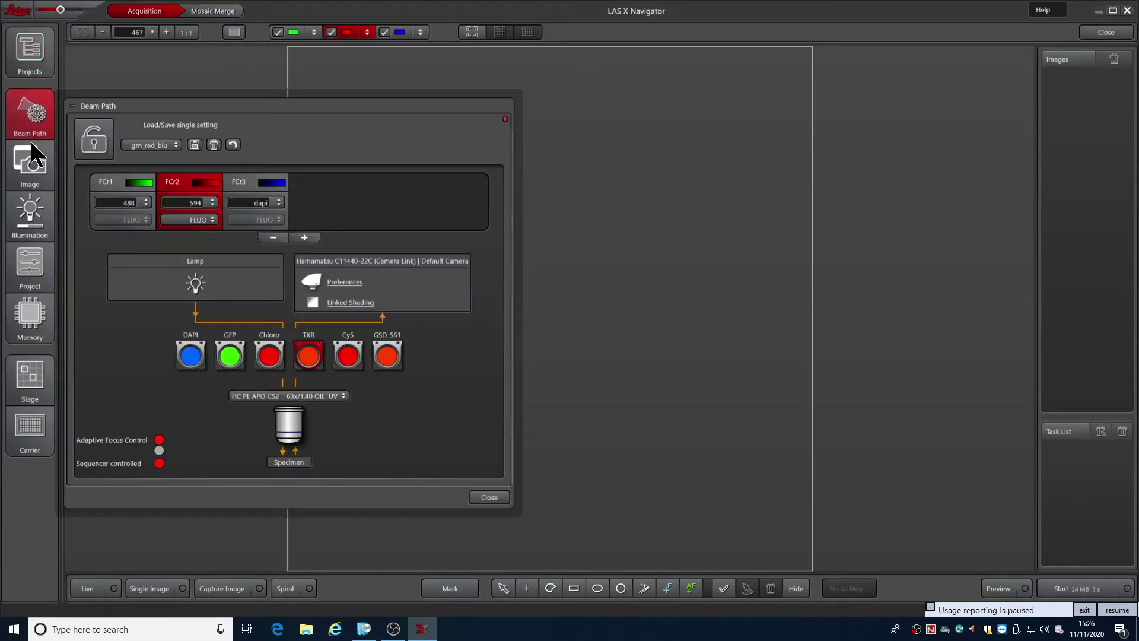
click(30, 172)
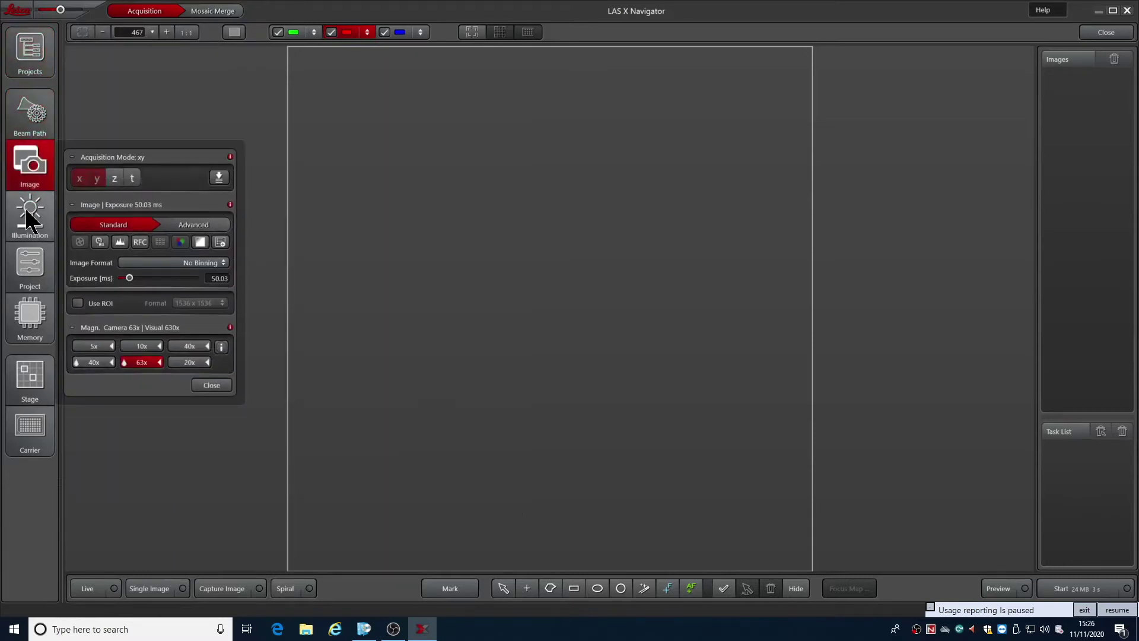
click(18, 226)
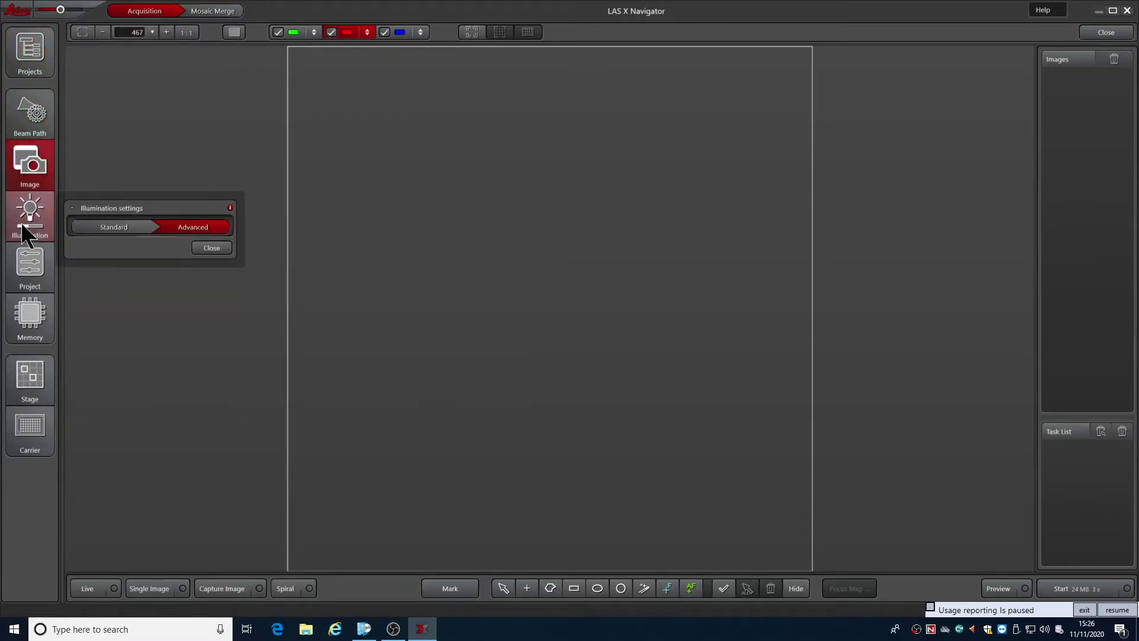
click(23, 286)
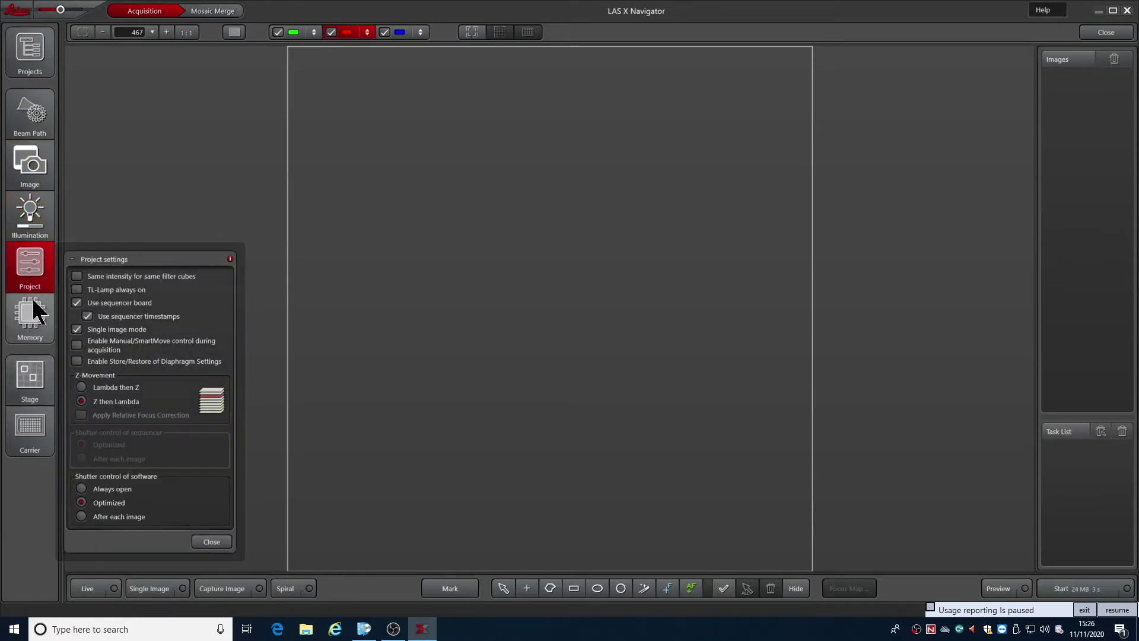
click(35, 261)
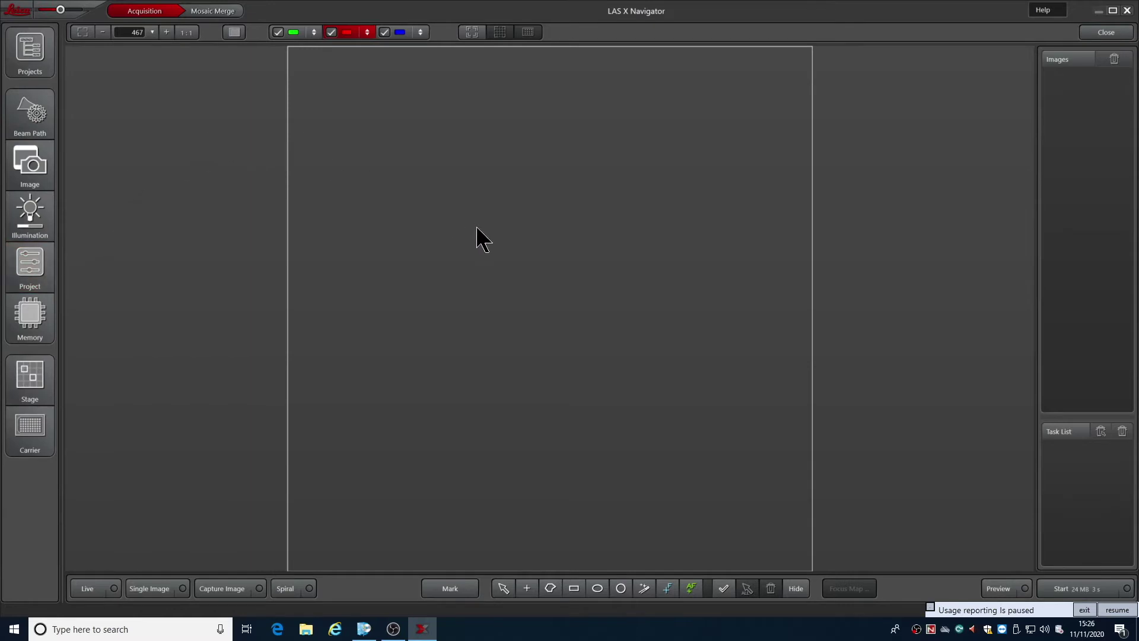
scroll(485, 252, down, 10)
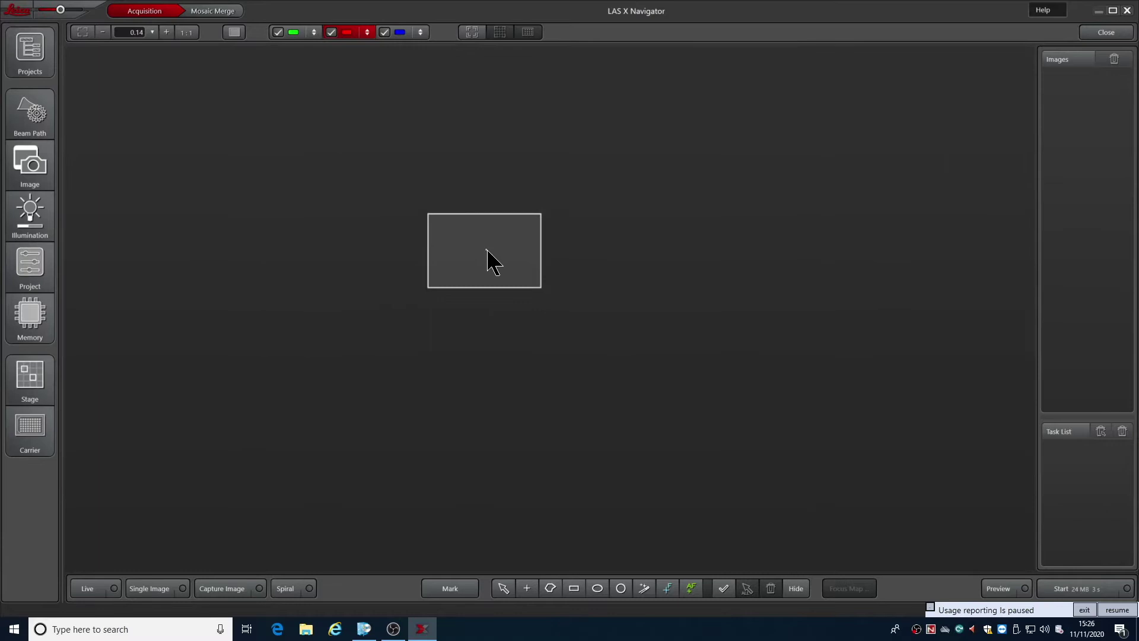
scroll(486, 253, up, 1)
scroll(486, 252, up, 1)
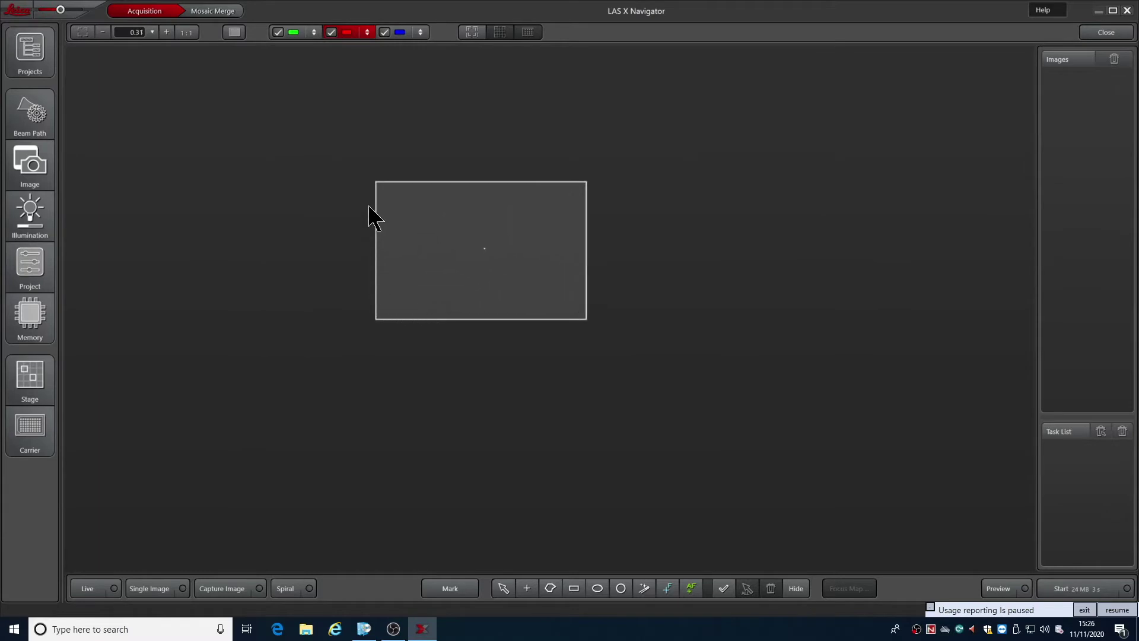
scroll(480, 258, up, 15)
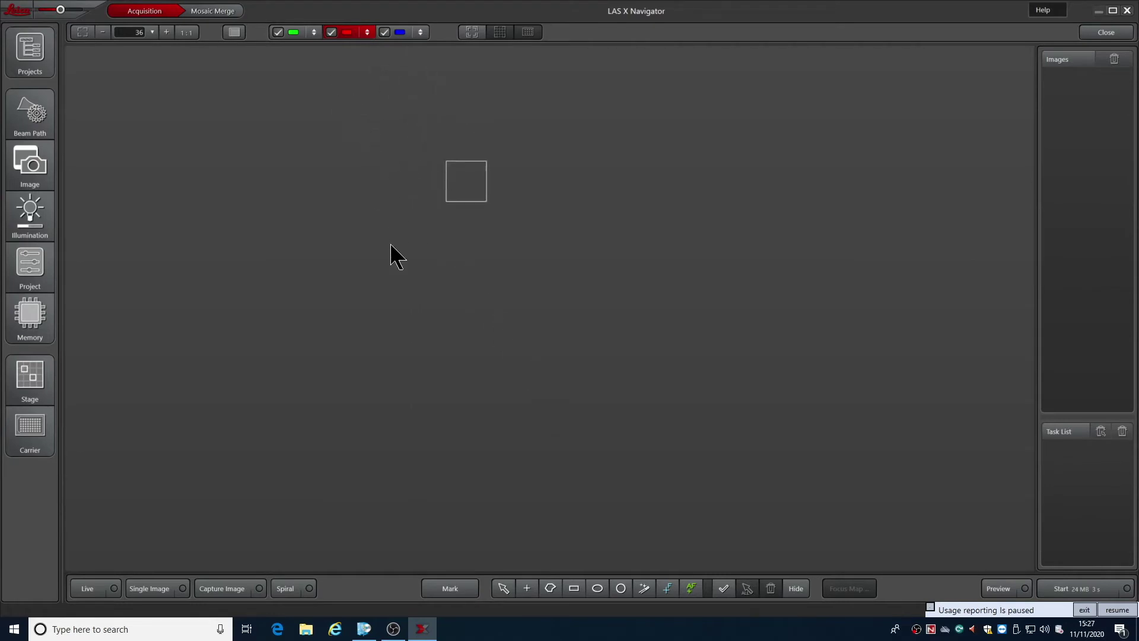
scroll(396, 324, up, 3)
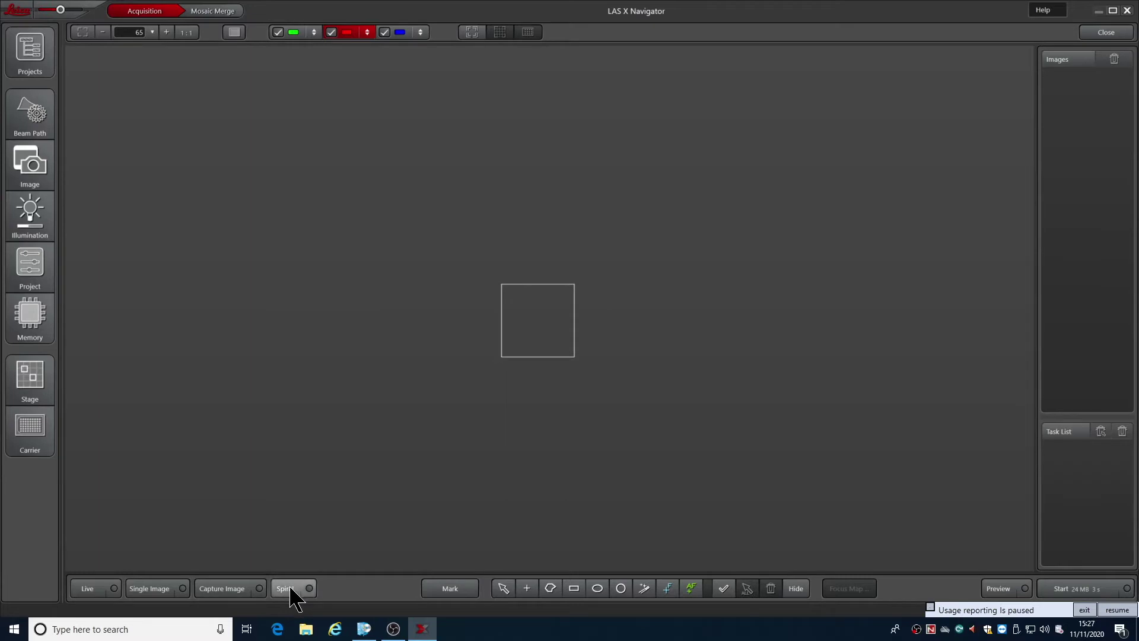
Turn off the blue channel and run, then stop, a spiral red-channel preview scan.
click(385, 33)
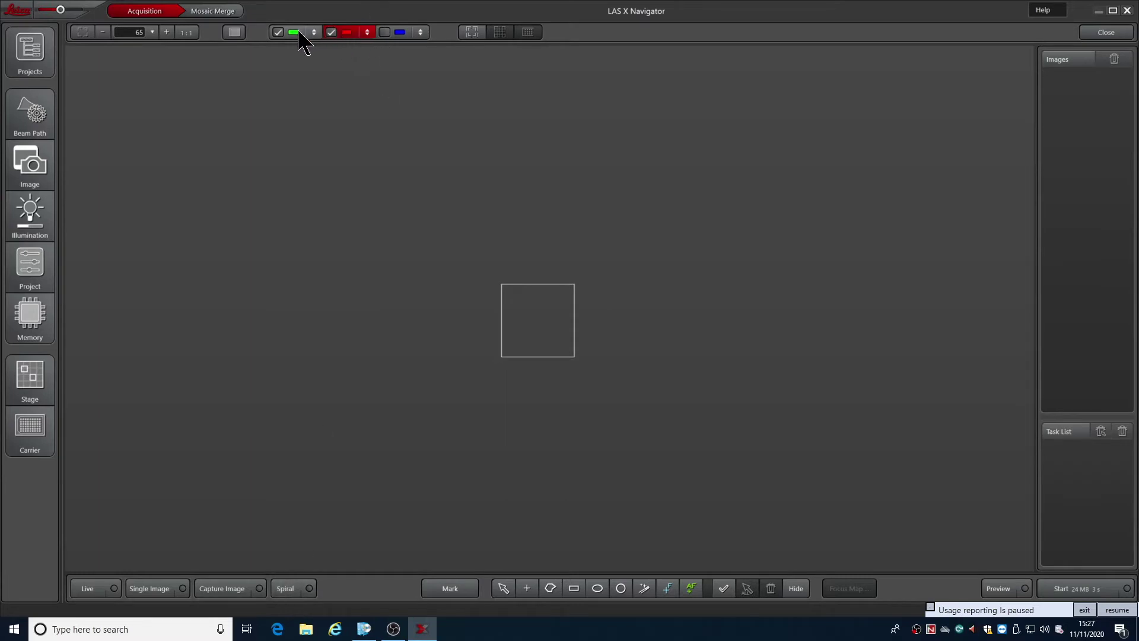
click(331, 32)
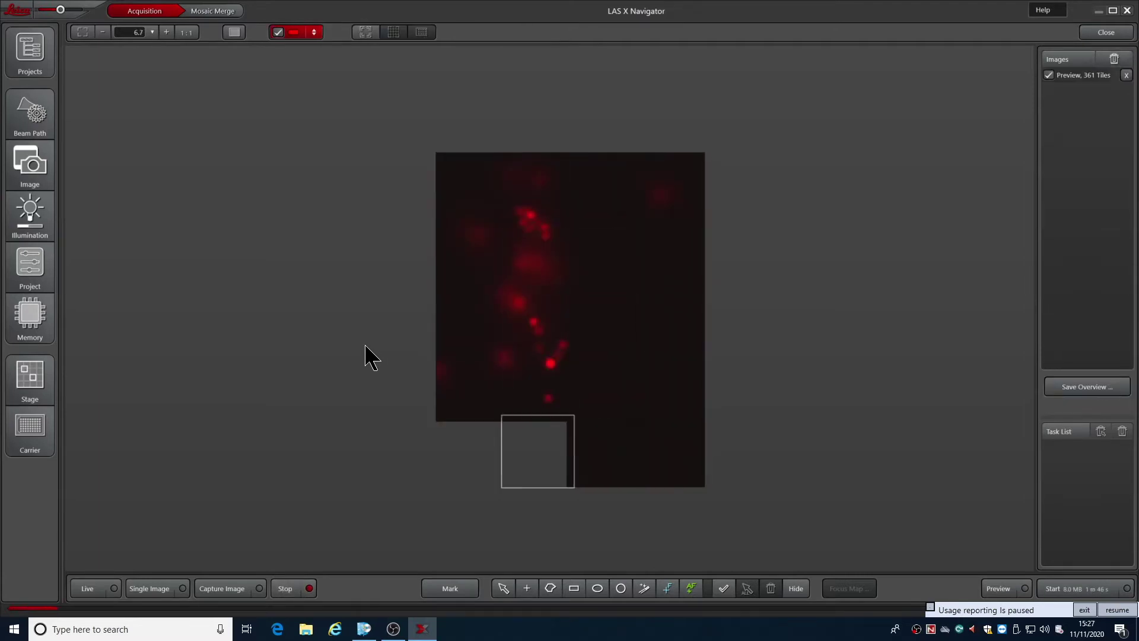
scroll(306, 408, down, 3)
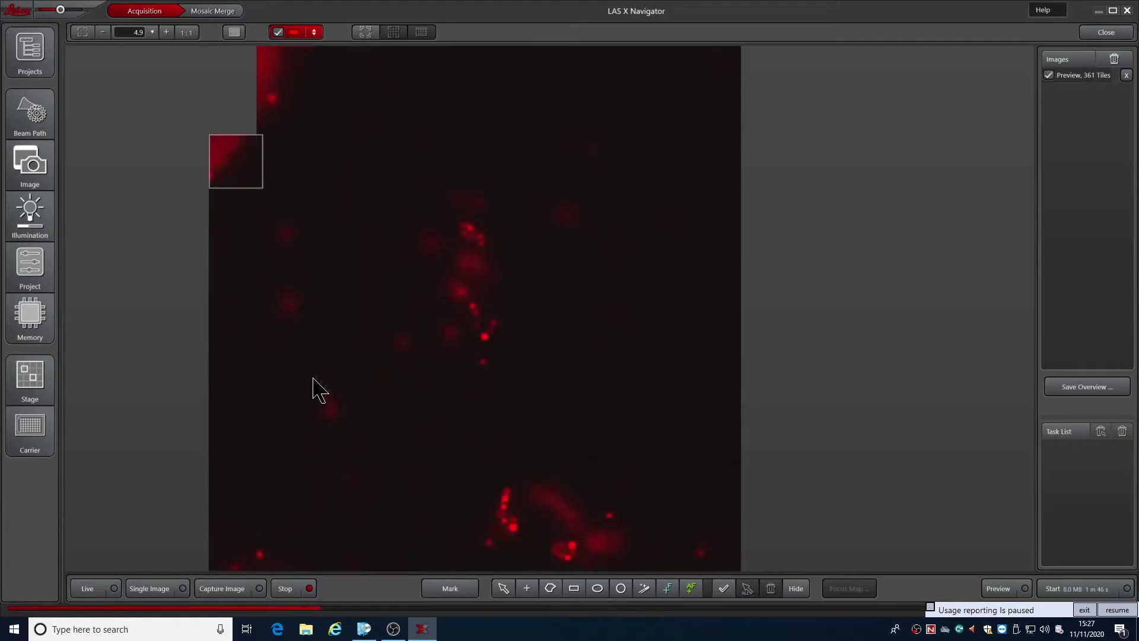
click(287, 588)
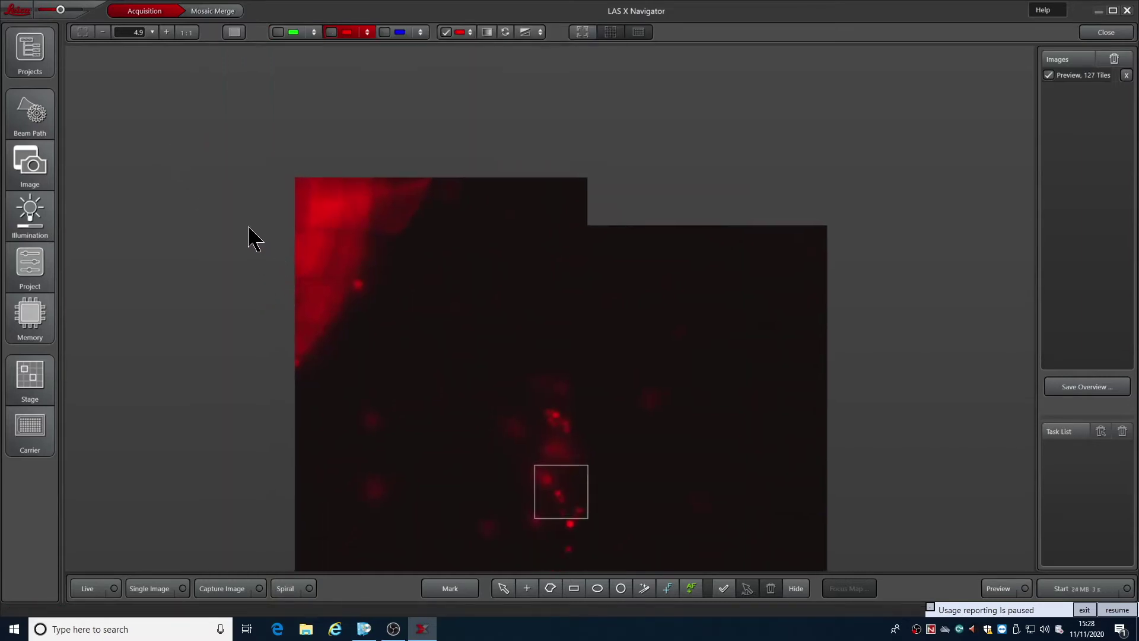
Capture a preview tile at a chosen tissue spot, then stop the ongoing tile scan.
double_click(245, 208)
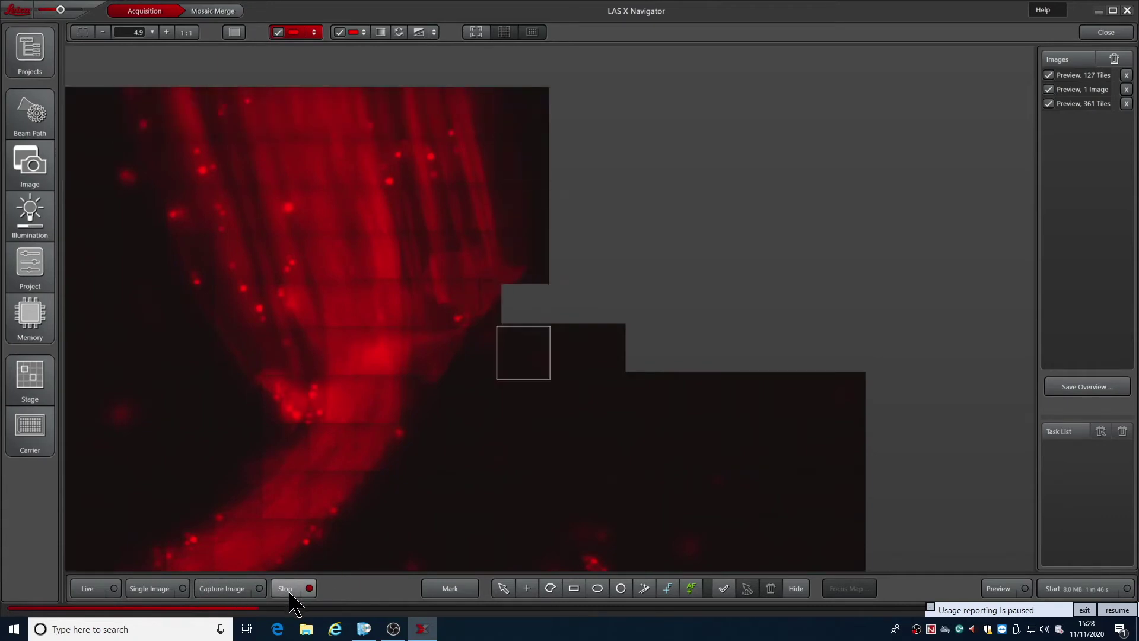
click(290, 589)
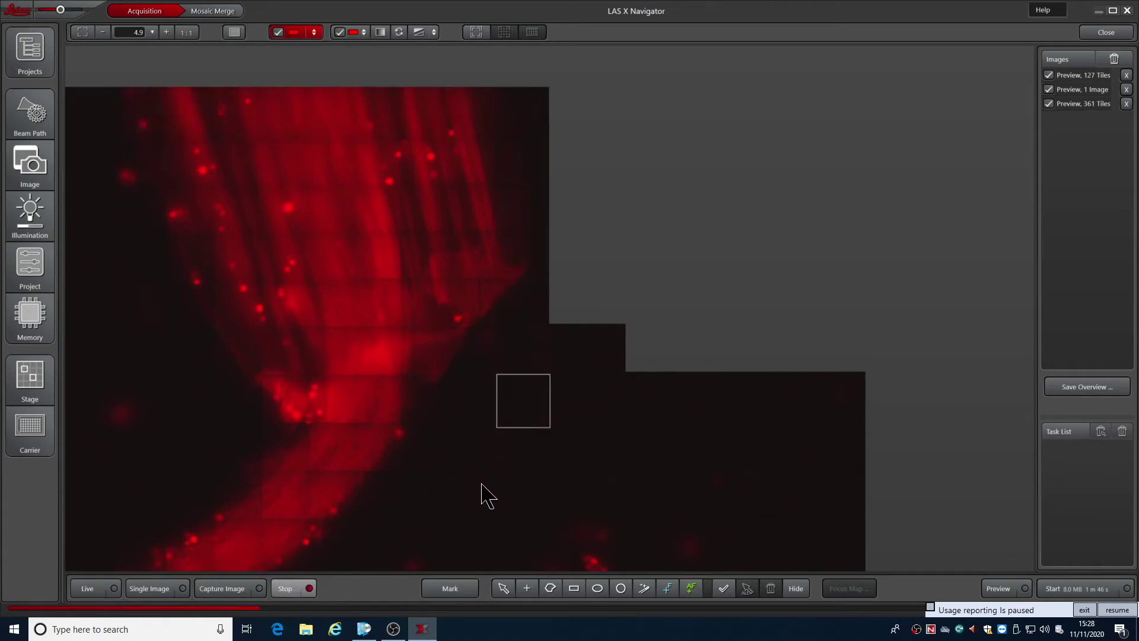
click(573, 588)
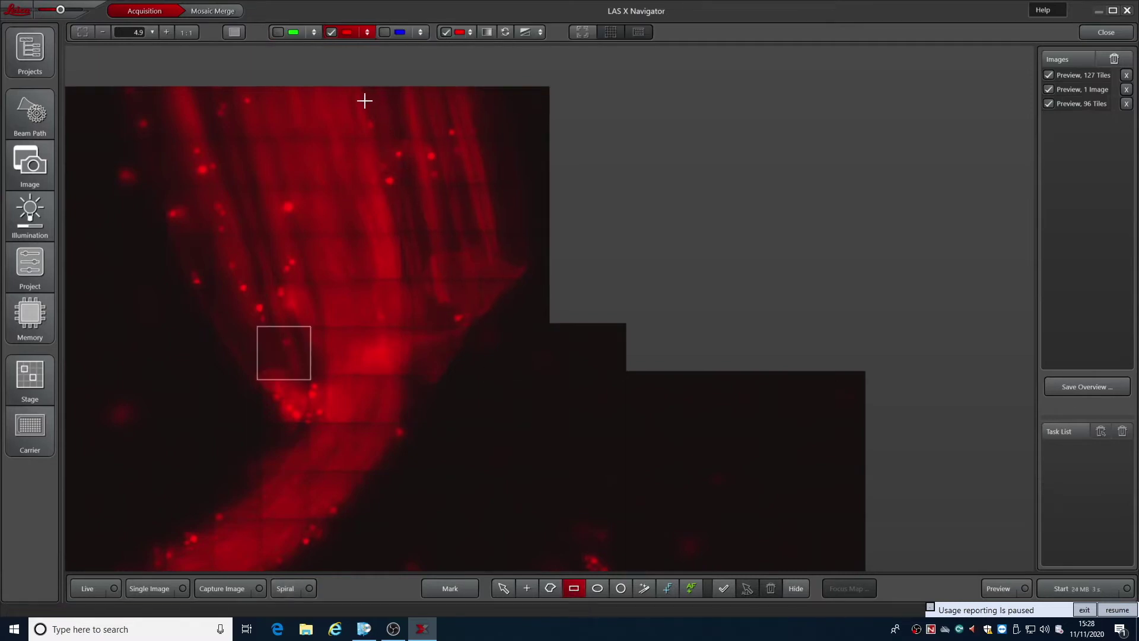
Outline a 20-tile scan region over the upper fibres and place a focus map point inside it.
drag(361, 101, 529, 332)
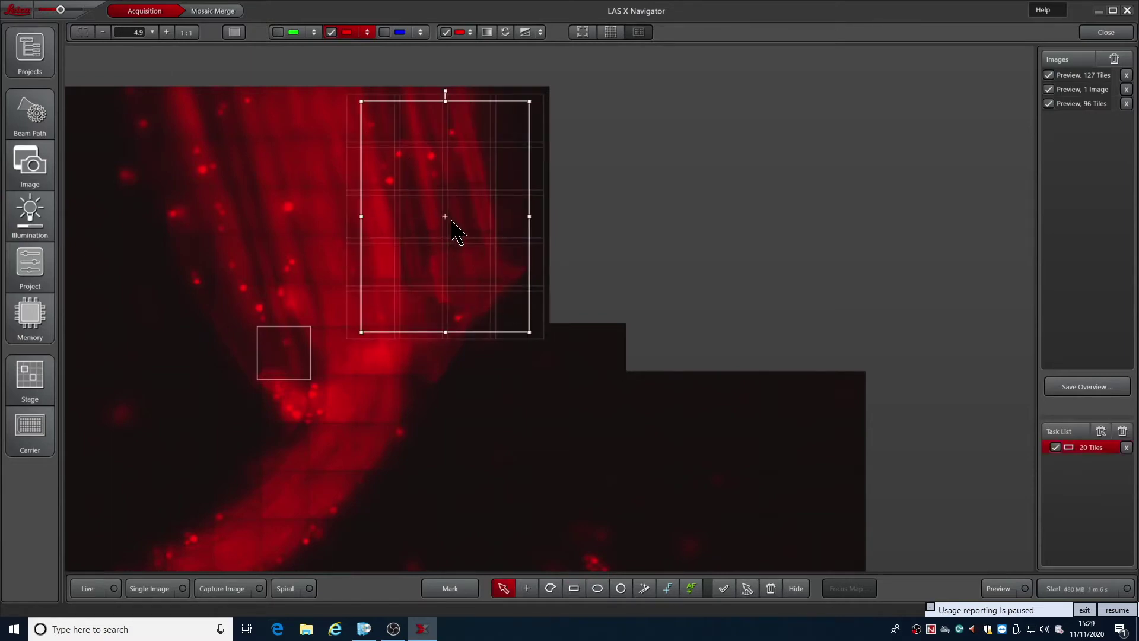
click(668, 588)
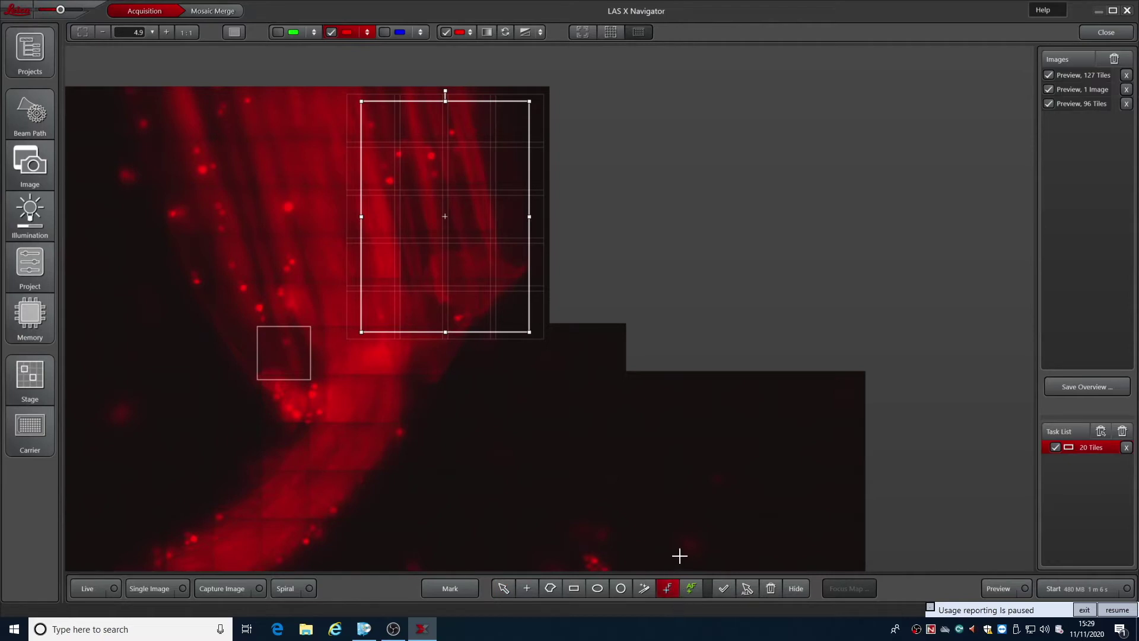
click(384, 126)
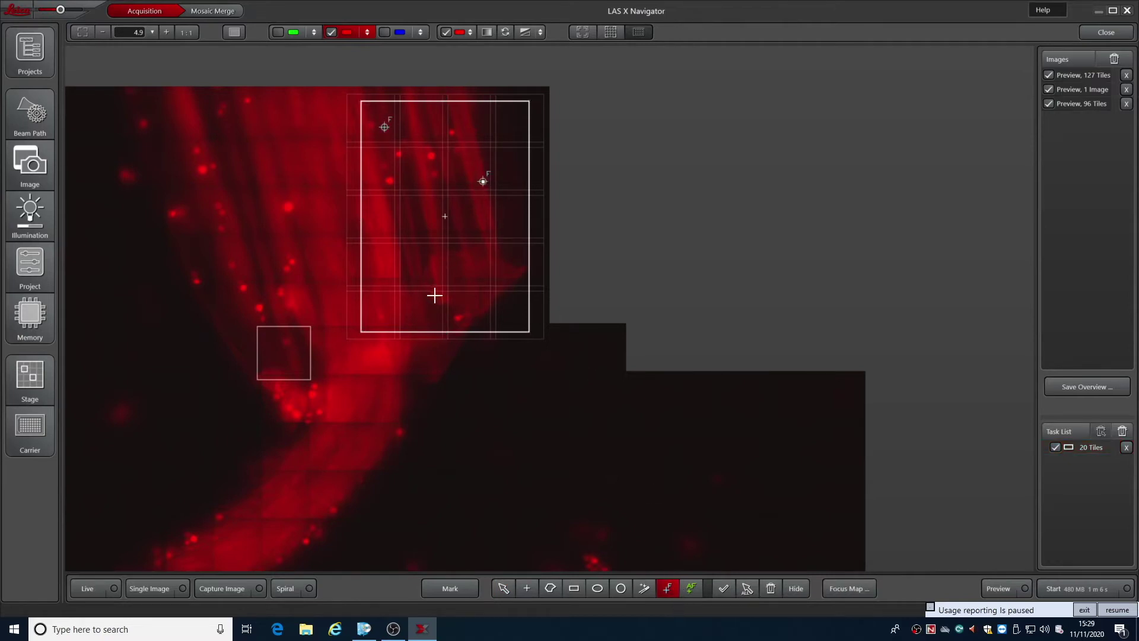
Focus and store Z for each of the three focus map points, including 1175.75 and 1158.93 µm.
click(847, 588)
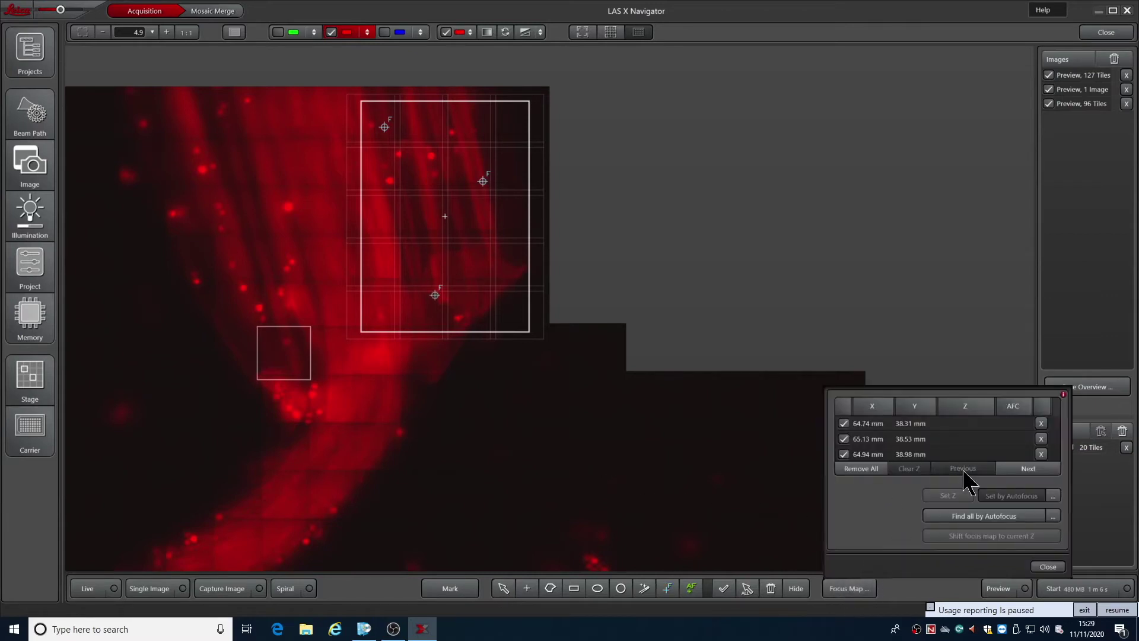
click(1024, 472)
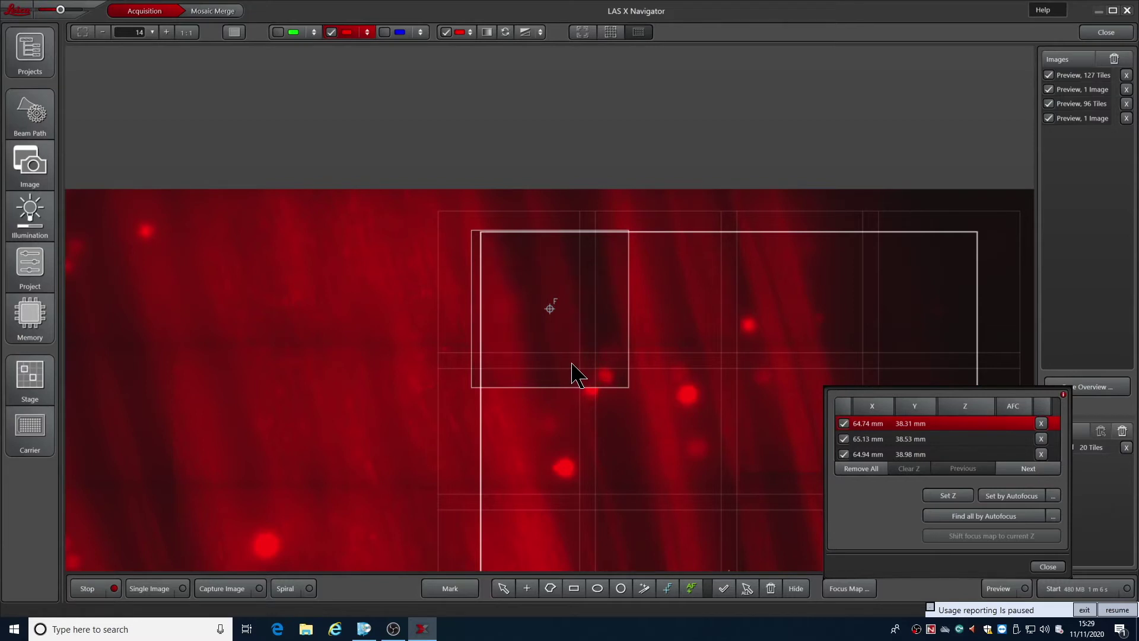
click(1017, 468)
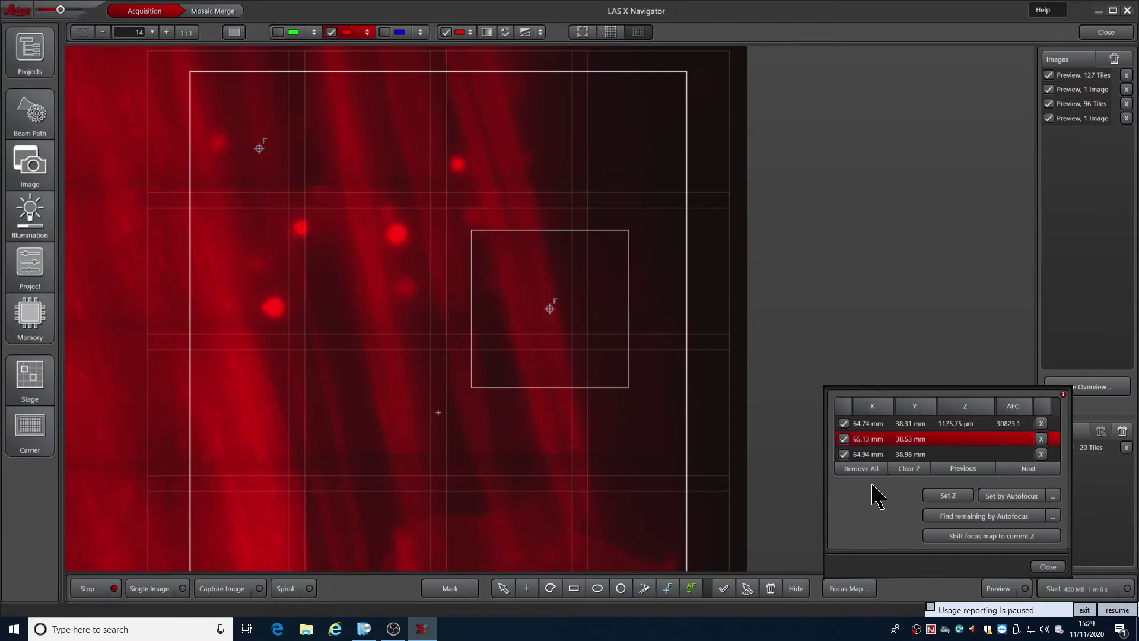
click(947, 495)
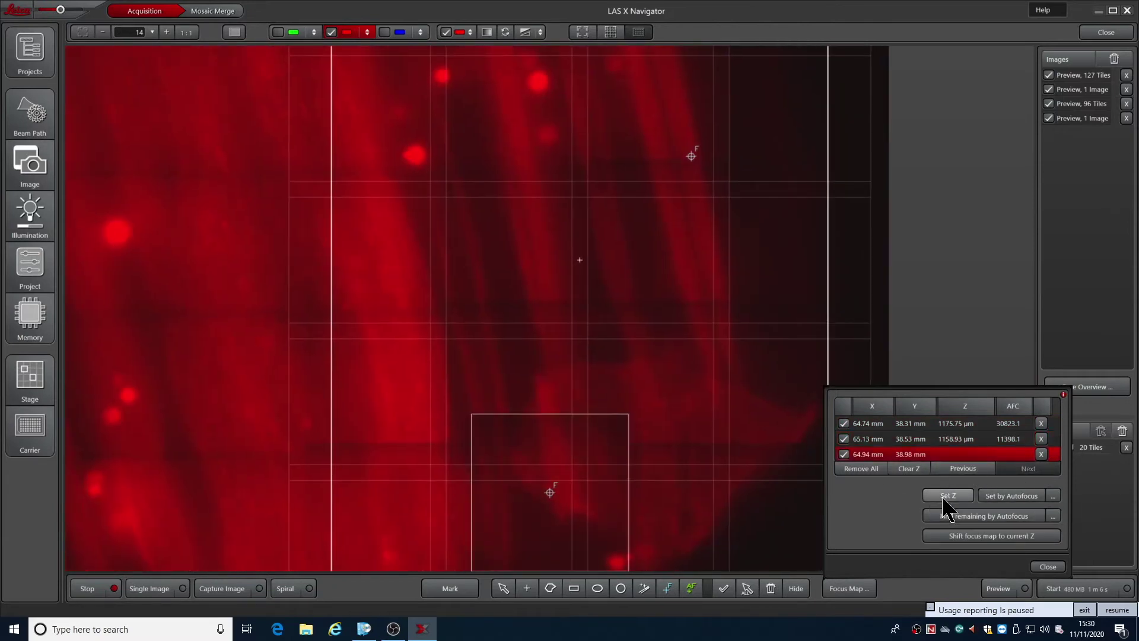
click(948, 496)
click(1047, 567)
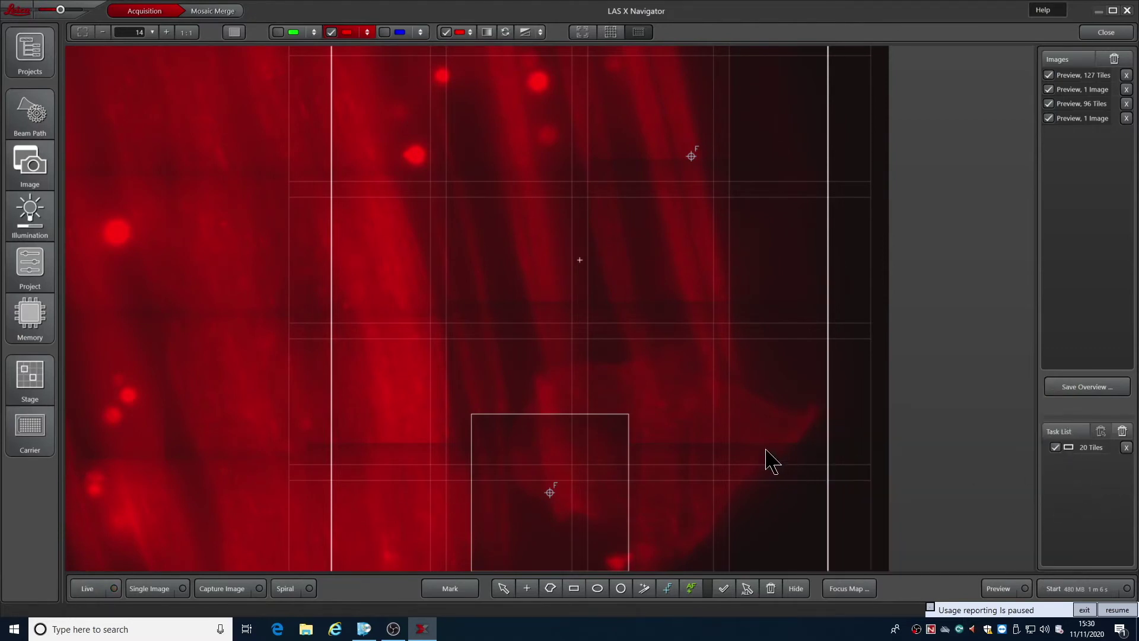
scroll(611, 344, down, 2)
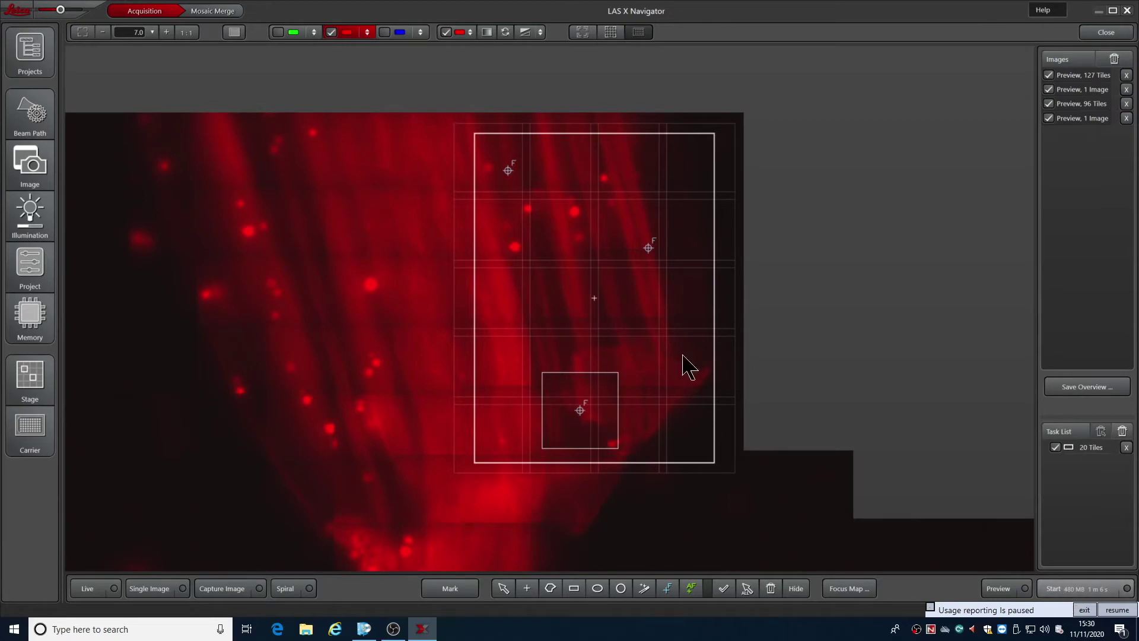
Enable the blue channel and run the 20-tile scan of the marked region.
click(31, 162)
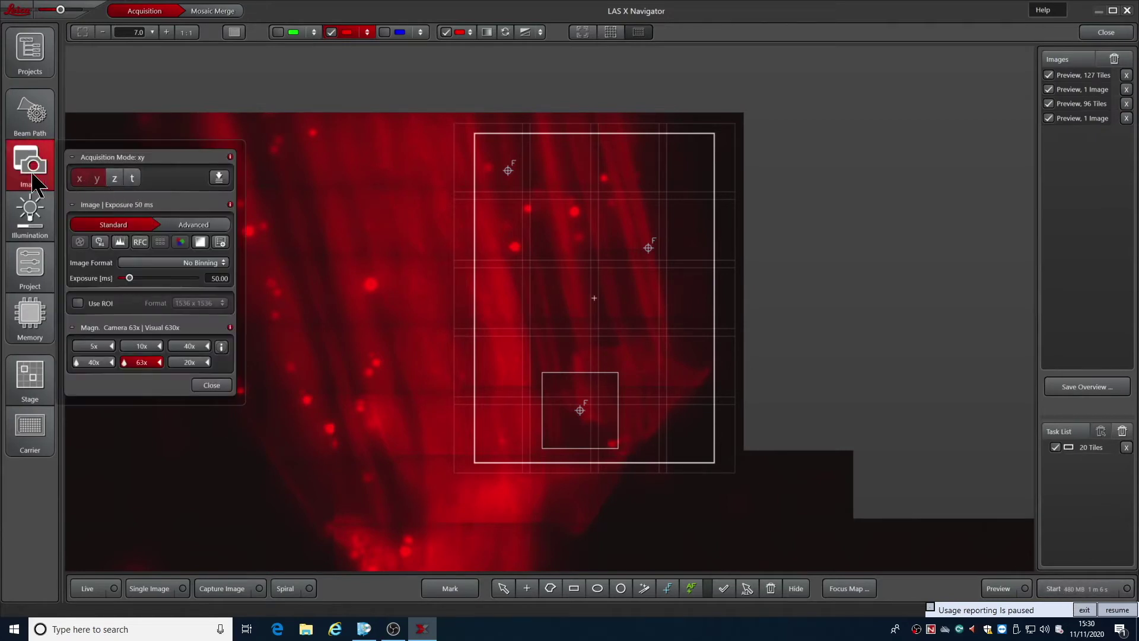
click(32, 181)
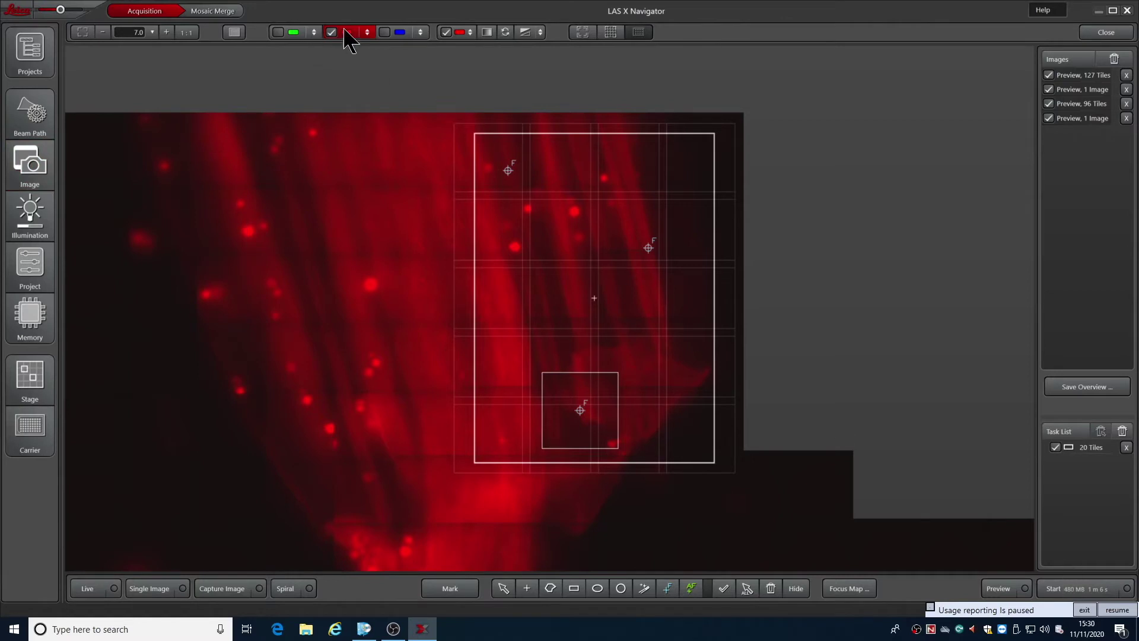
click(385, 32)
click(1053, 579)
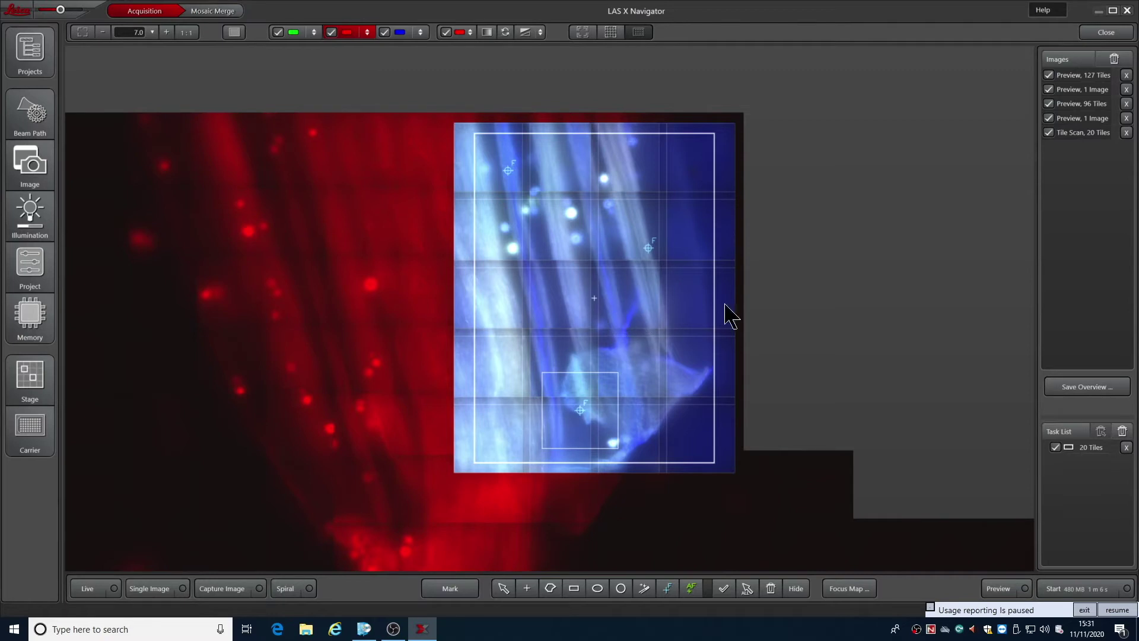
Mosaic-merge TileScan 1 into a single 463.8 MB TileScan 1 Merged image.
click(213, 11)
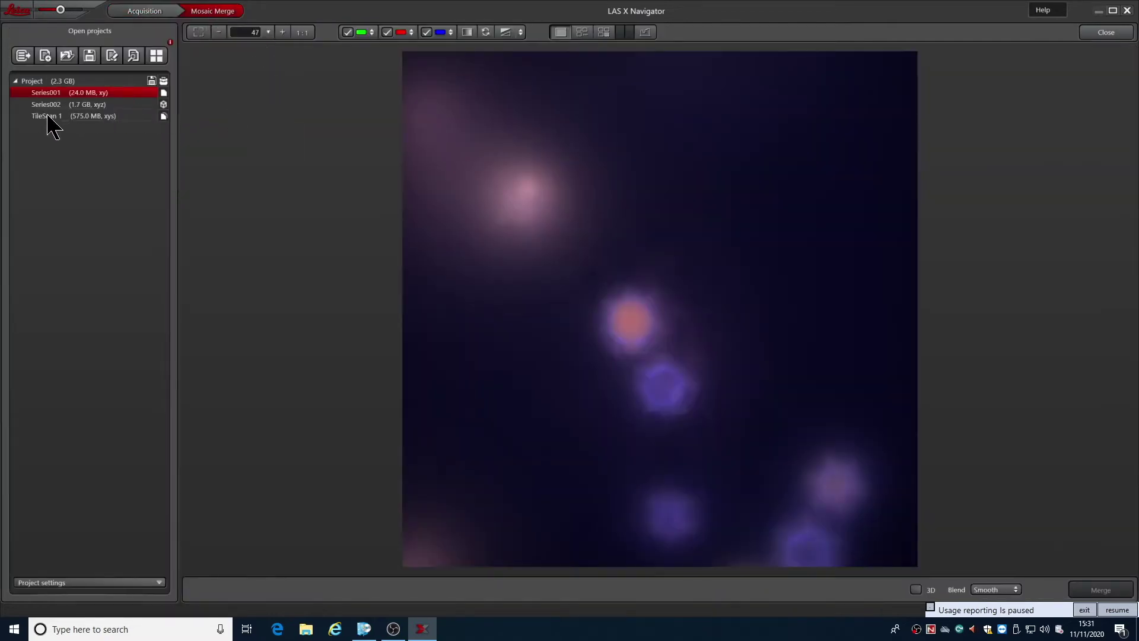
click(47, 117)
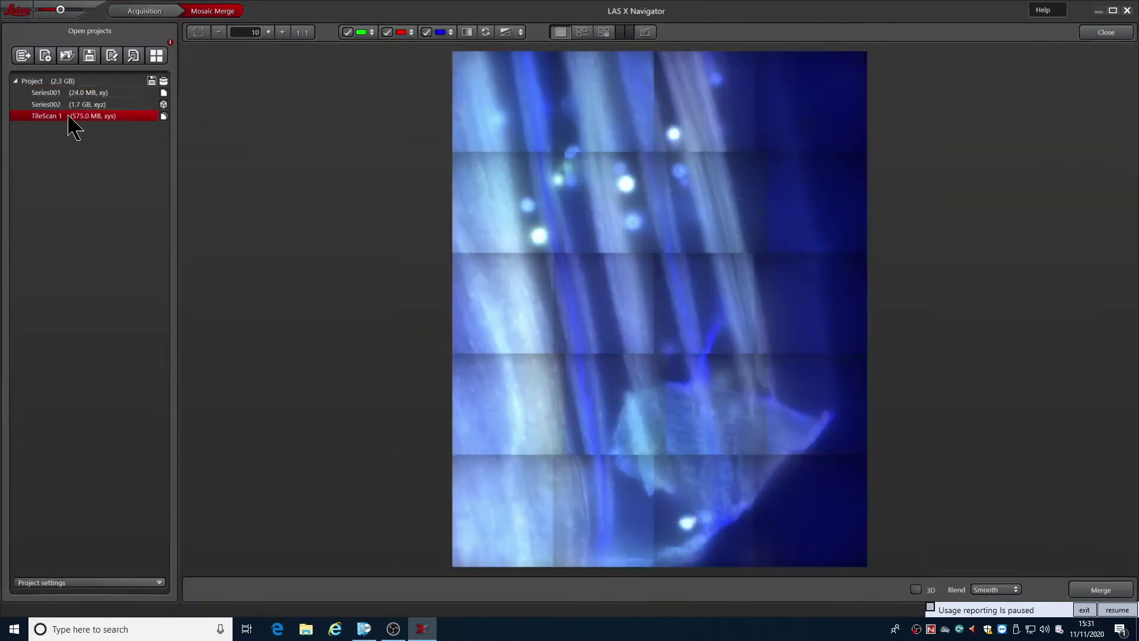
click(1107, 589)
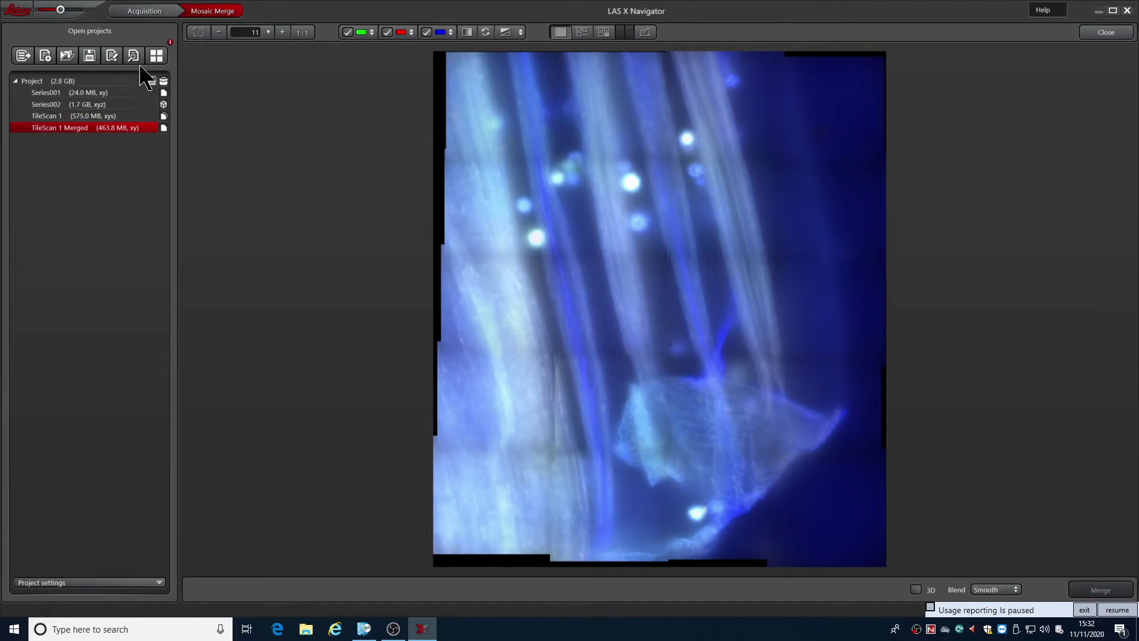
Review the Beam Path settings on the Acquisition page and close the navigator.
click(148, 13)
click(27, 128)
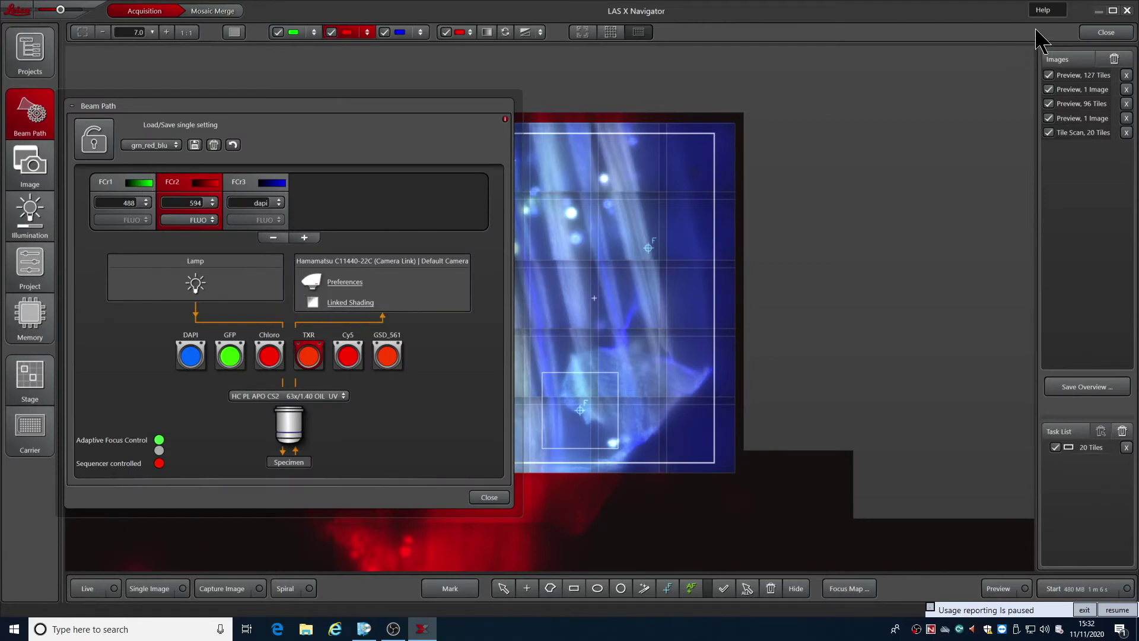
click(1105, 33)
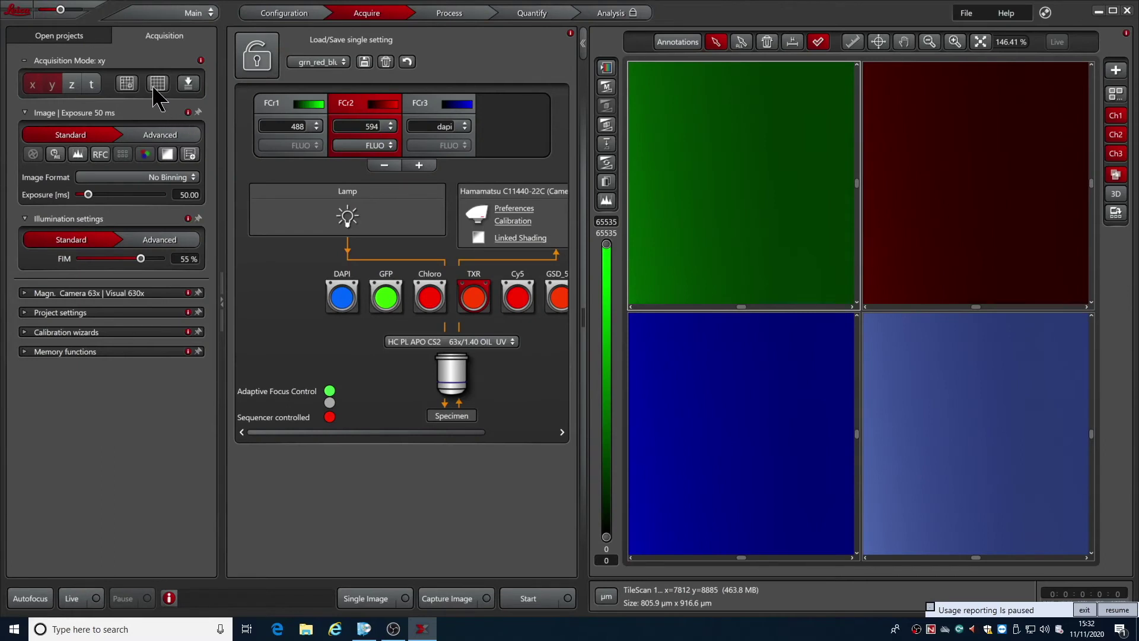
Activate linked shading for both acquired images and live images.
click(167, 155)
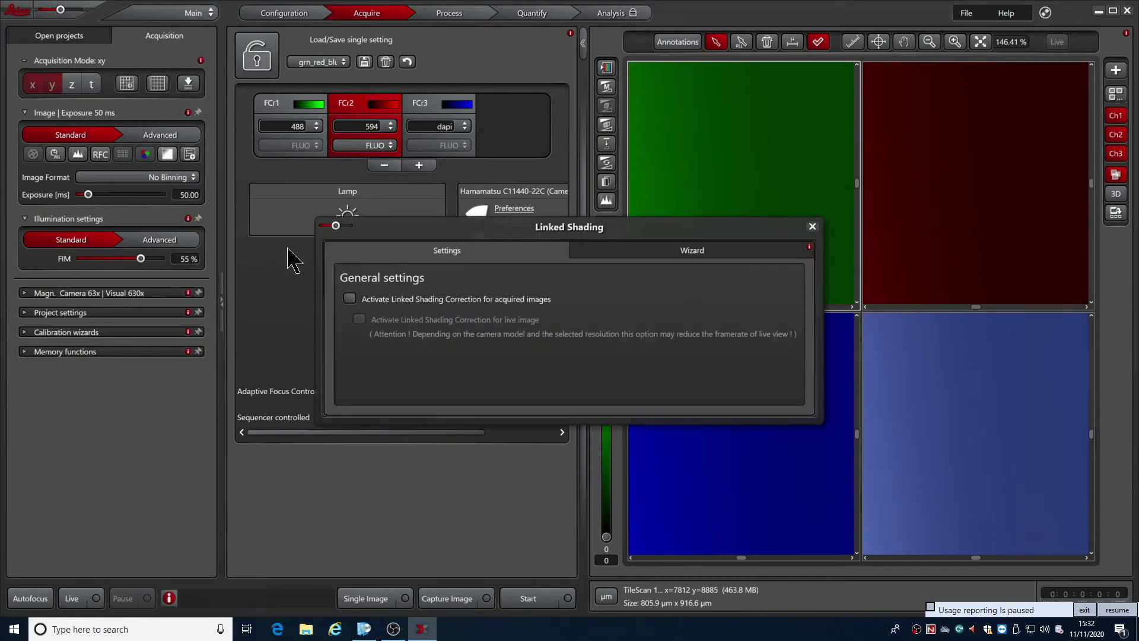
click(350, 298)
click(359, 319)
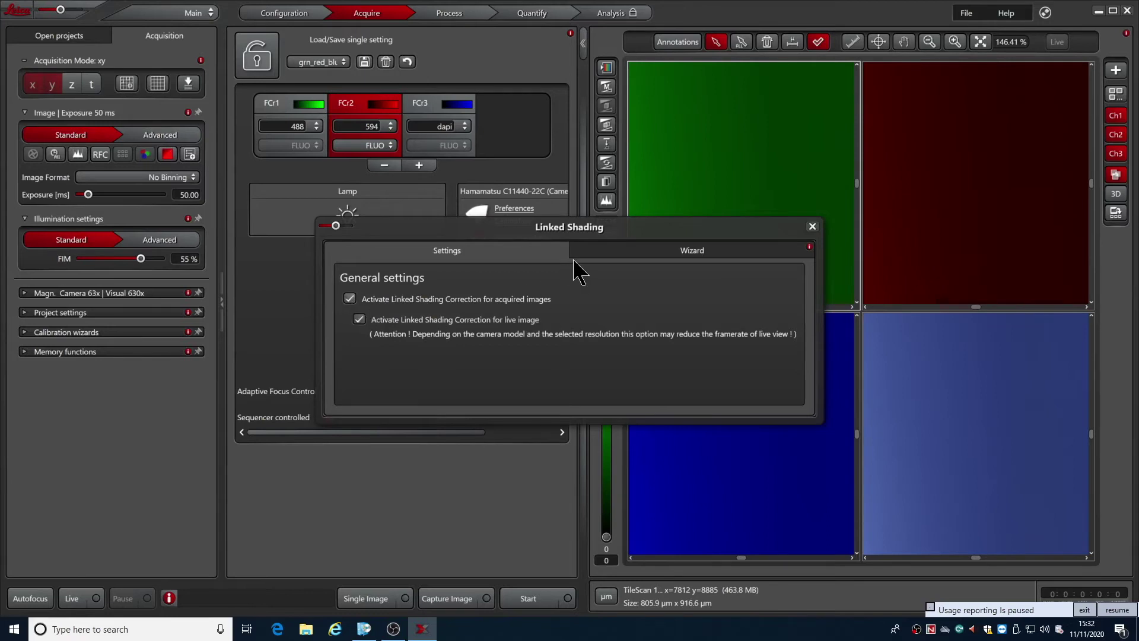
Start the shading reference wizard, run Live briefly, and reach the Acquire step.
click(614, 255)
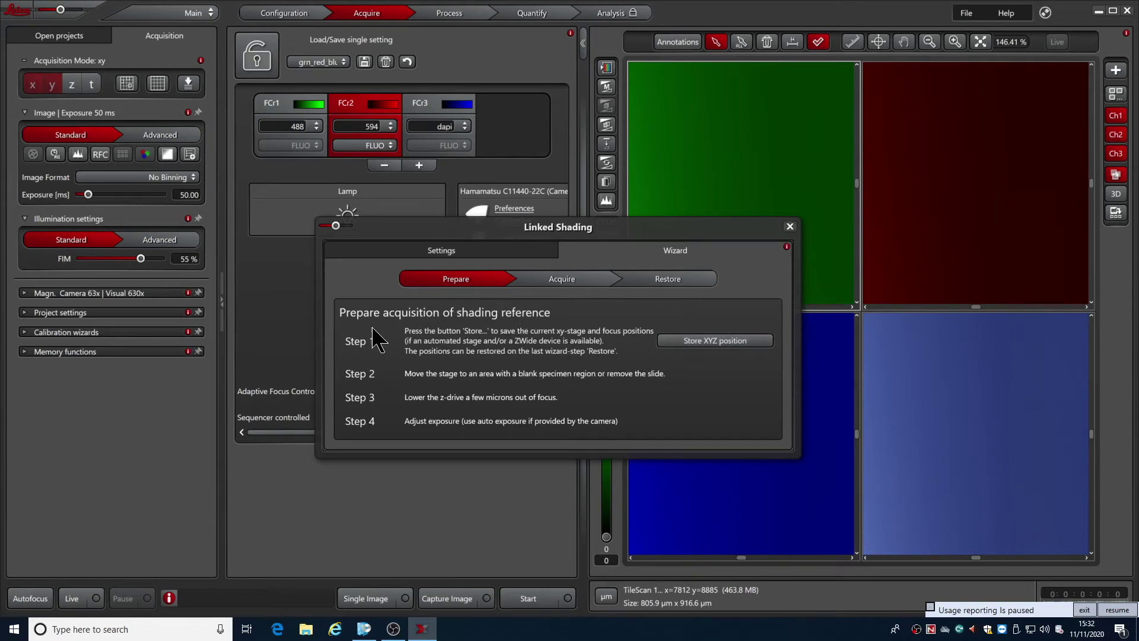
click(73, 601)
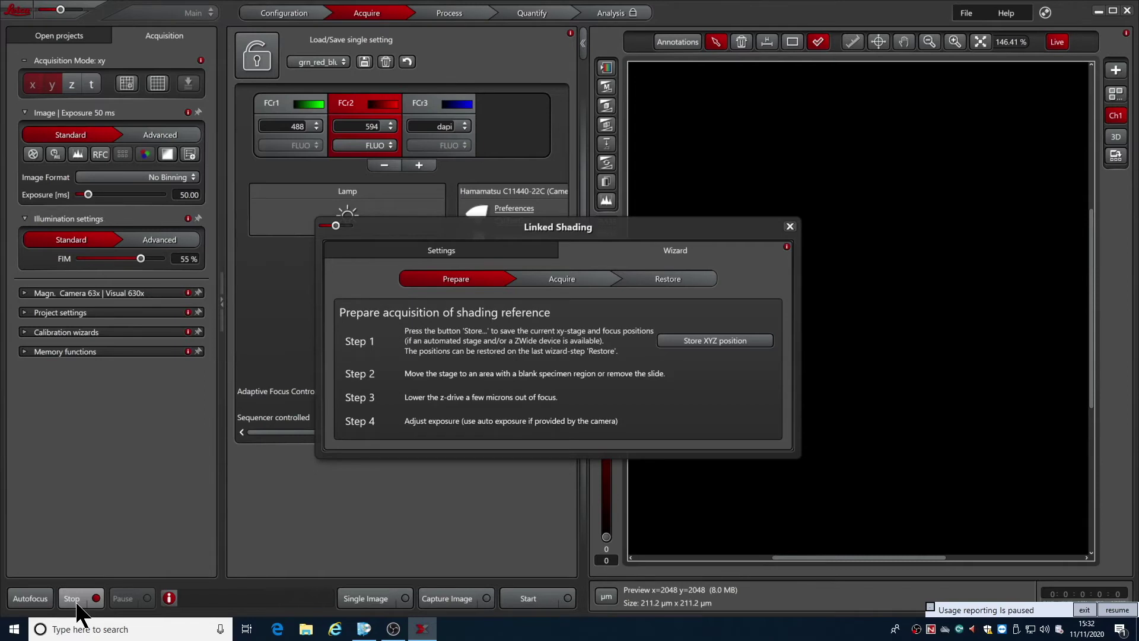
click(75, 598)
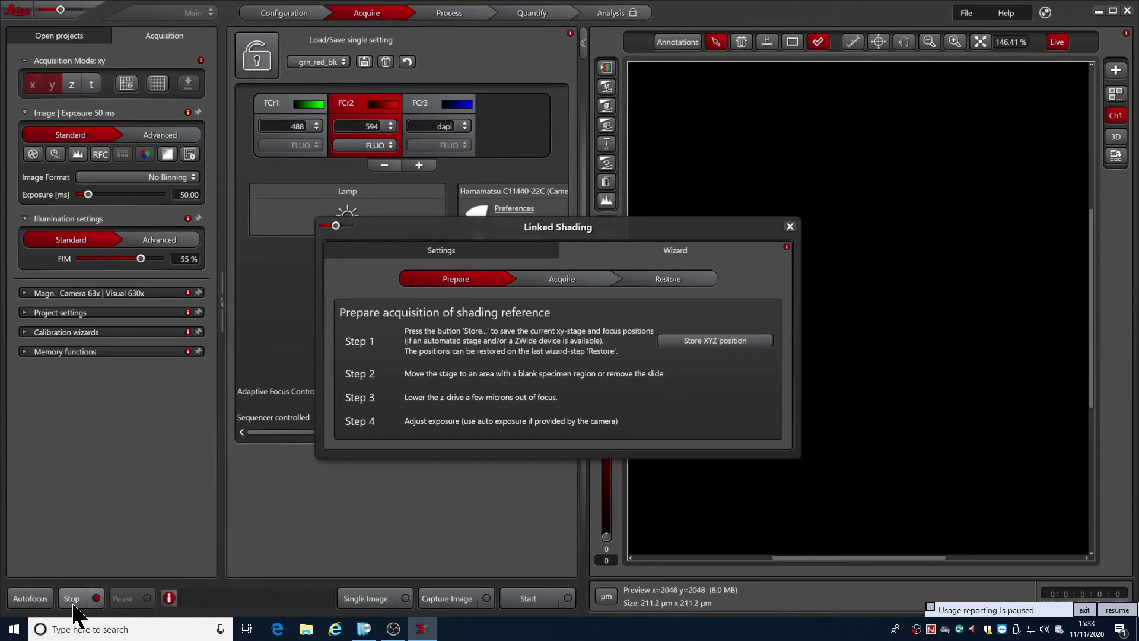
click(556, 283)
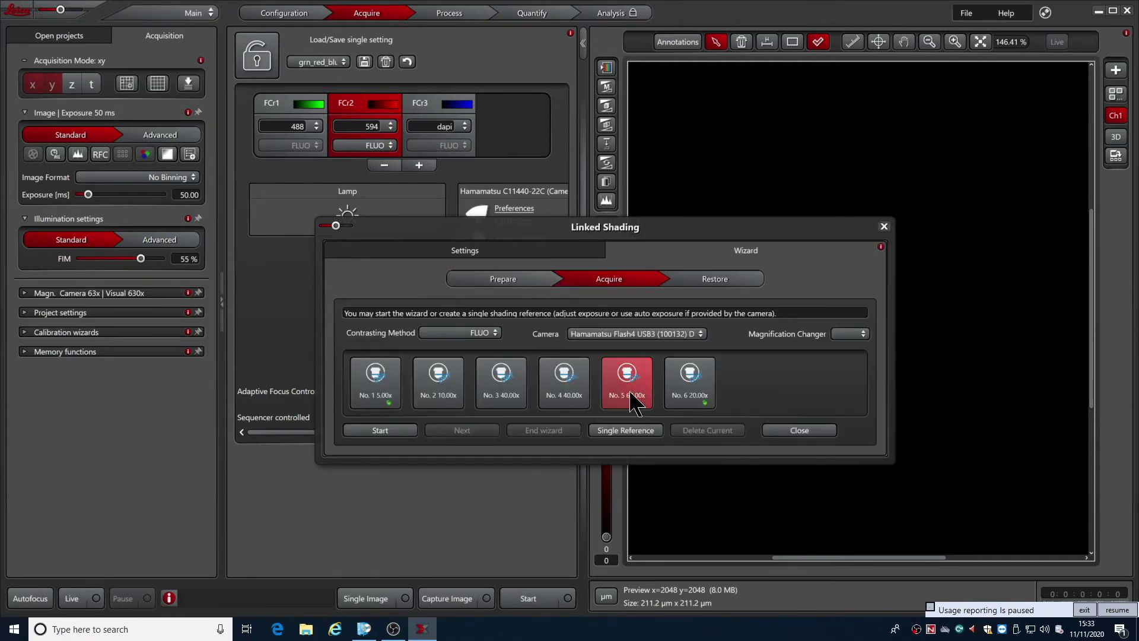
Acquire a single shading reference for the 63x objective, then close the Linked Shading wizard.
click(622, 433)
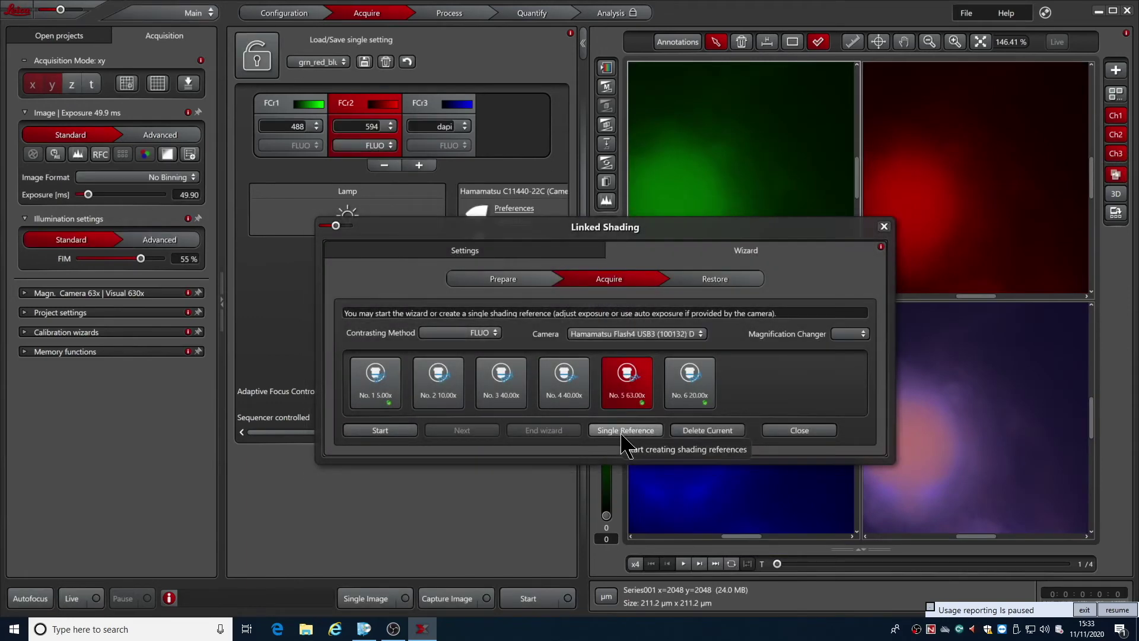
click(703, 280)
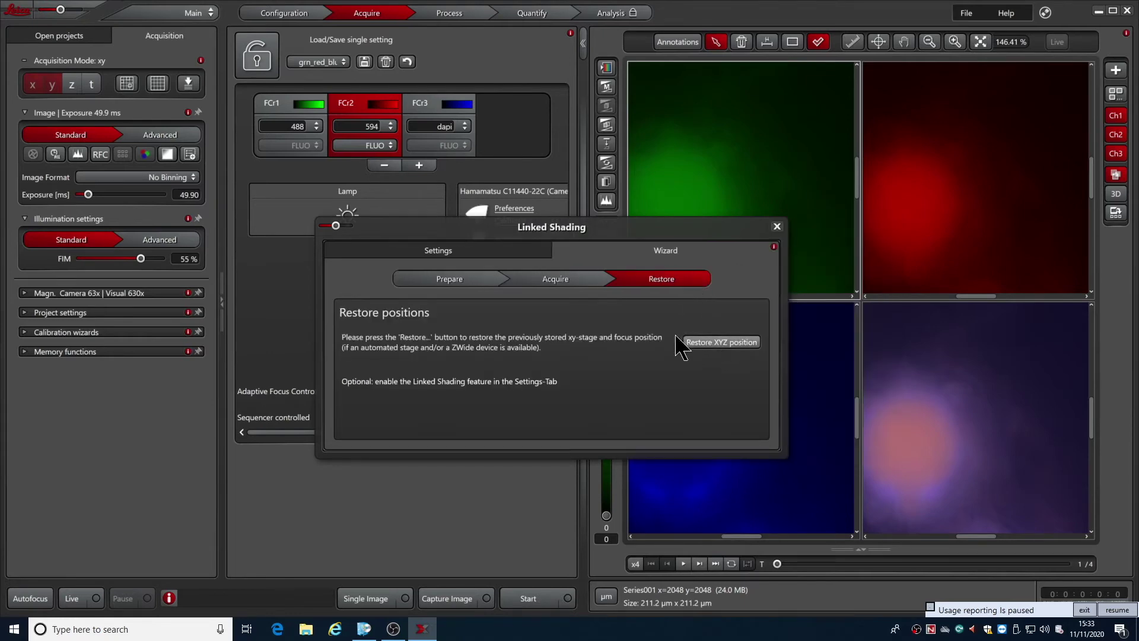
click(777, 227)
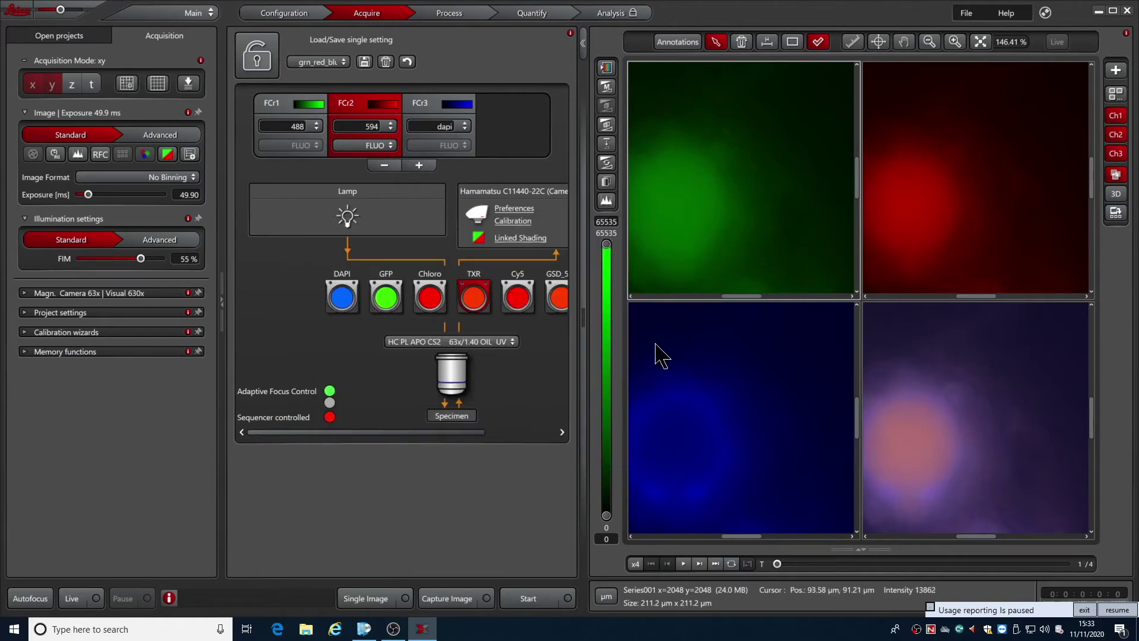
mouse_move(487, 241)
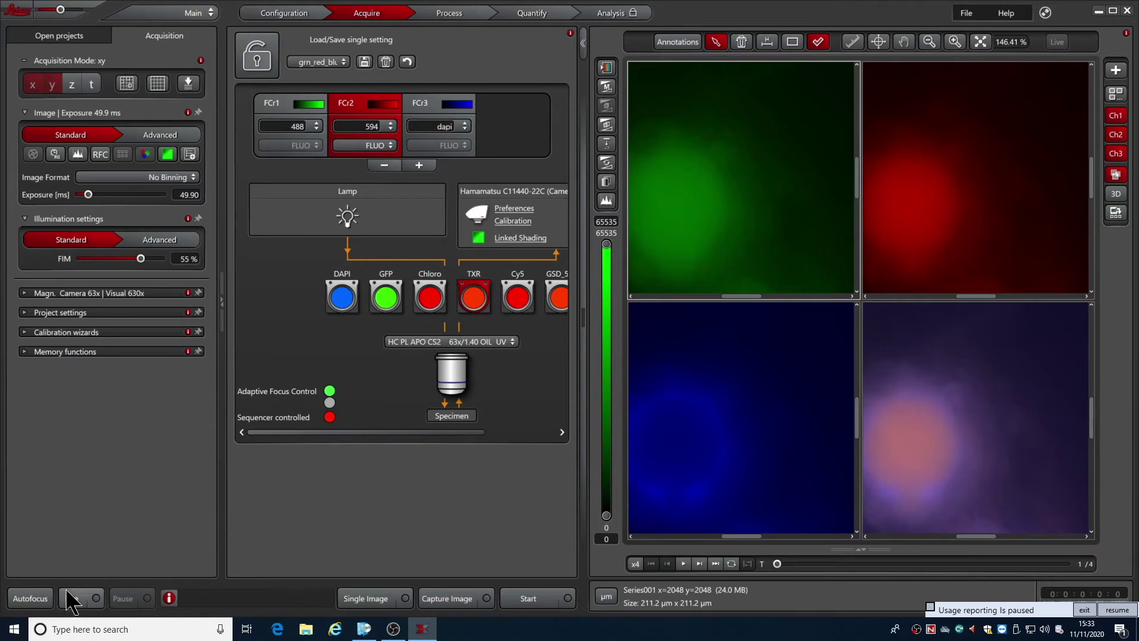
click(155, 83)
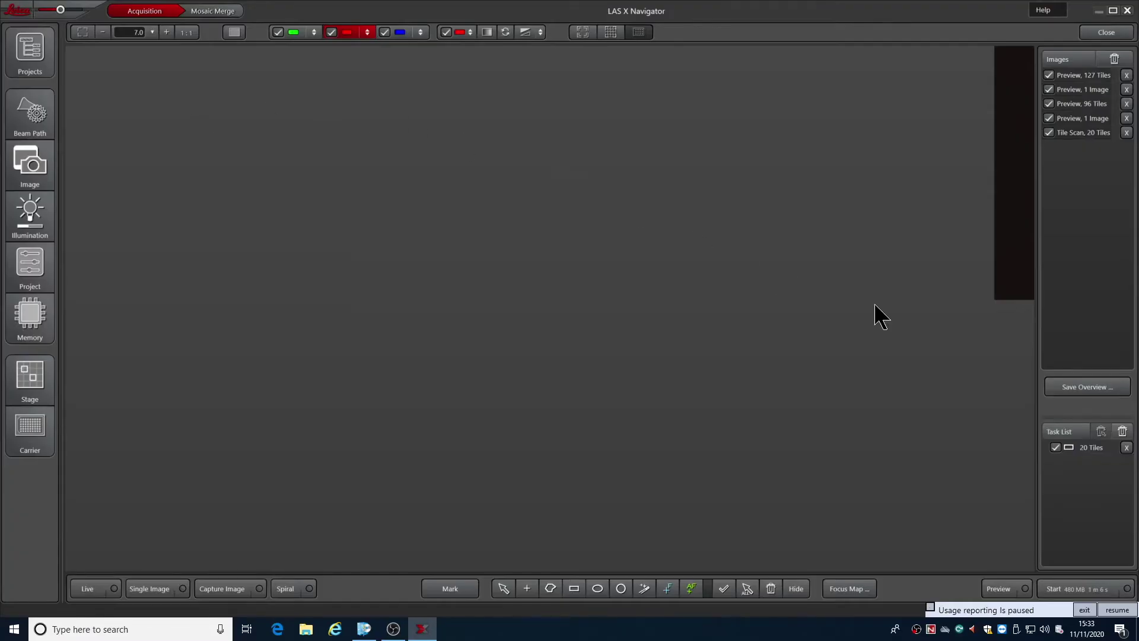
Stop Live and run a second 20-tile scan, producing TileScan 2 (575.0 MB).
scroll(445, 218, down, 5)
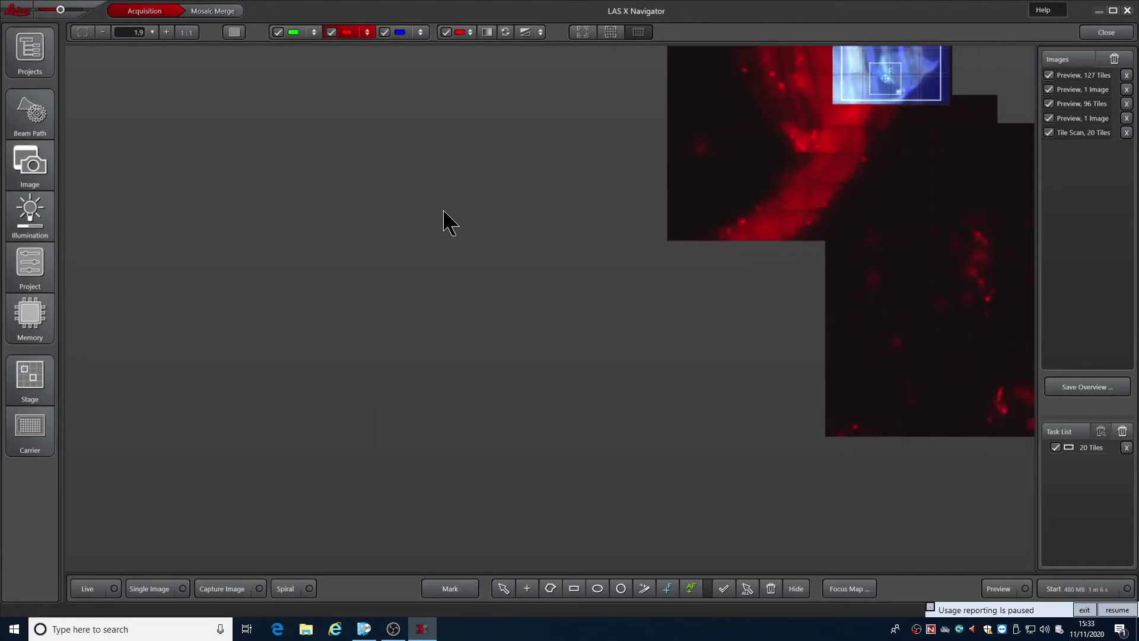
scroll(492, 311, up, 6)
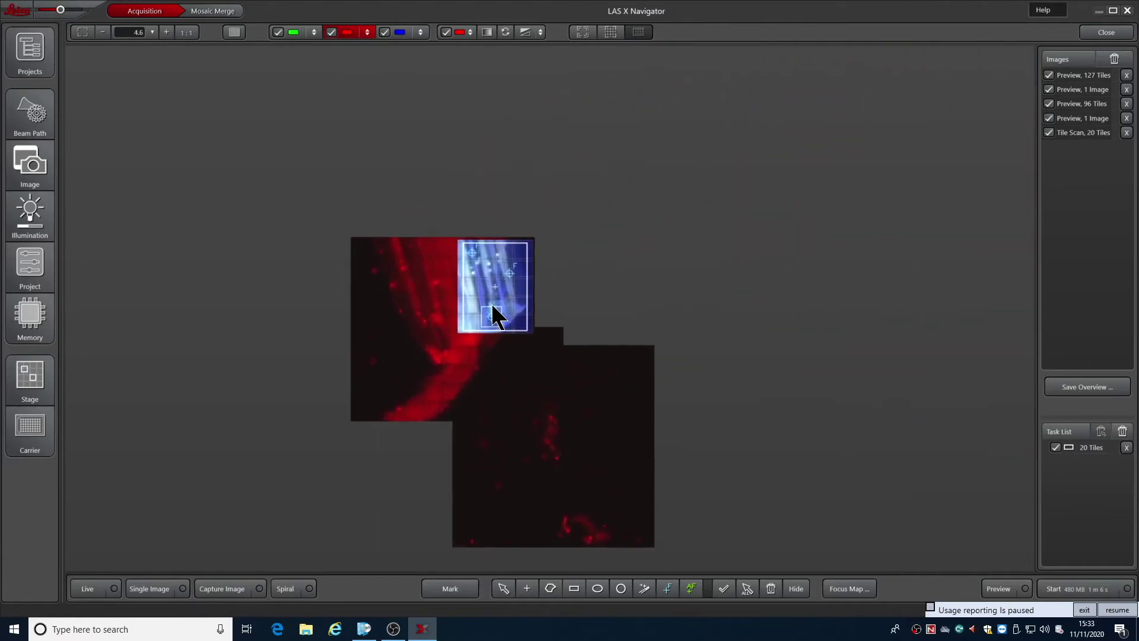
scroll(492, 311, down, 2)
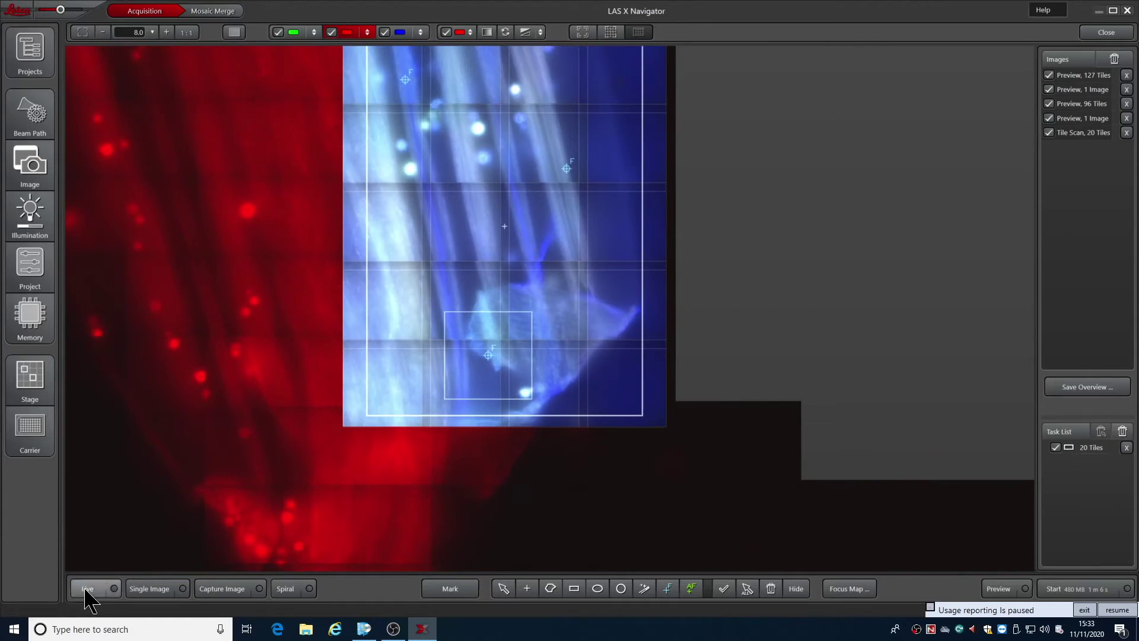
click(110, 589)
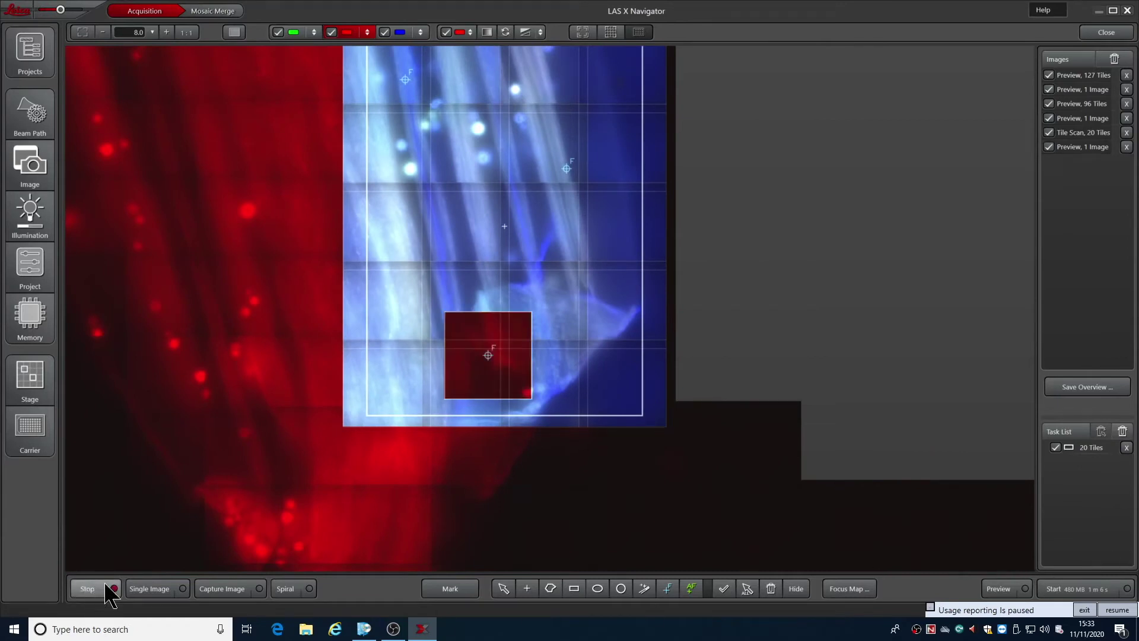
click(1073, 591)
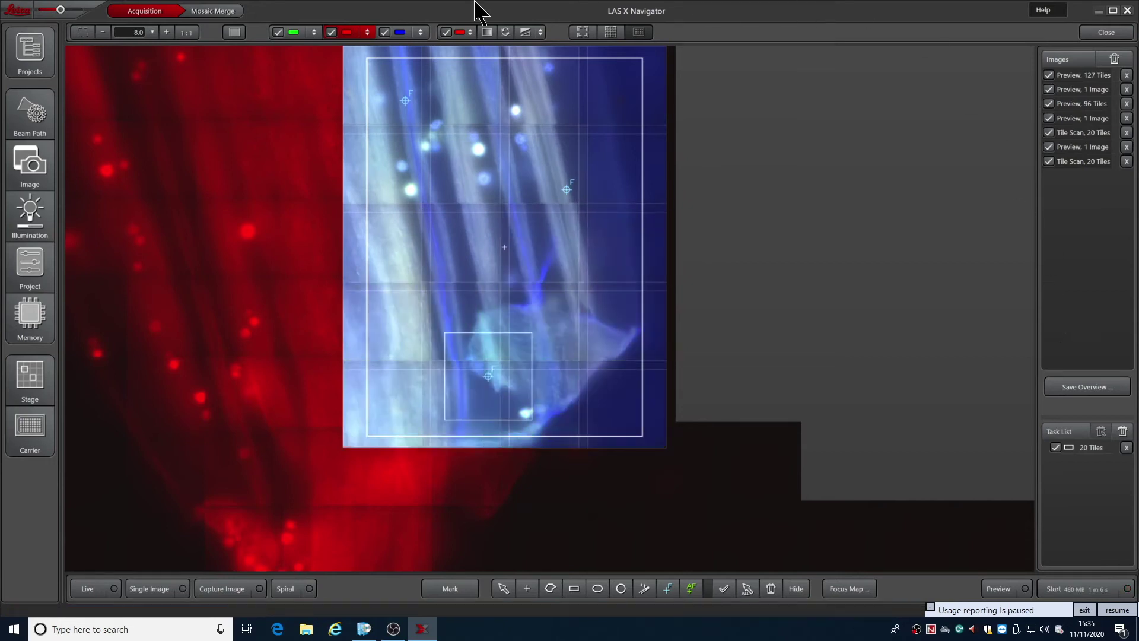
click(218, 10)
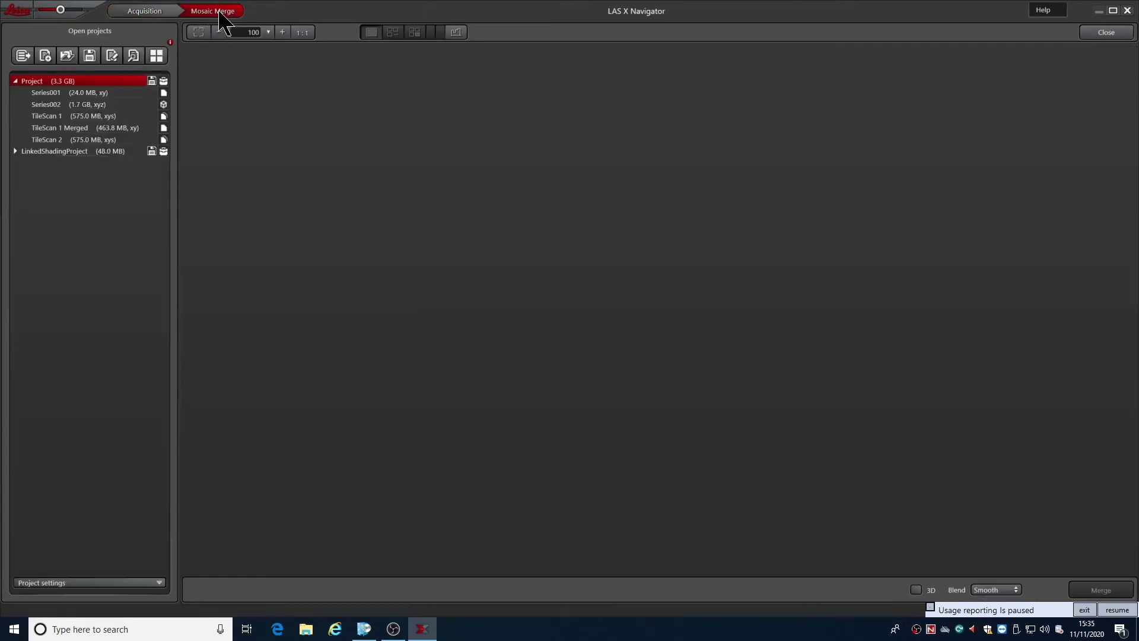
Merge TileScan 2 into TileScan 2 Merged (497.9 MB) and compare it with TileScan 1 Merged.
click(60, 141)
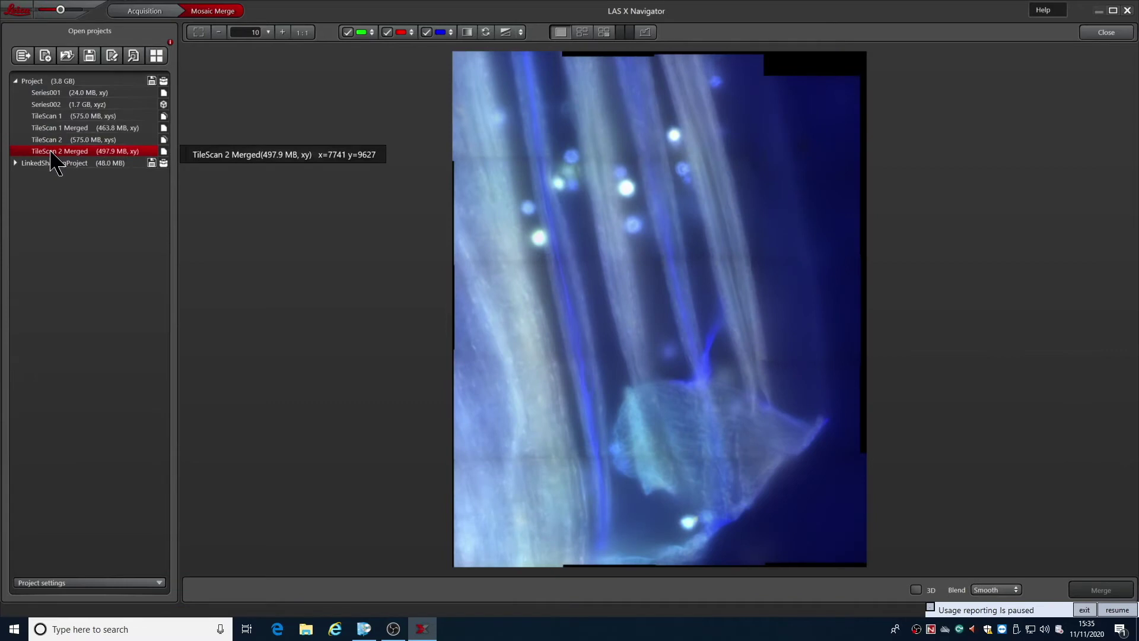
click(53, 152)
click(61, 129)
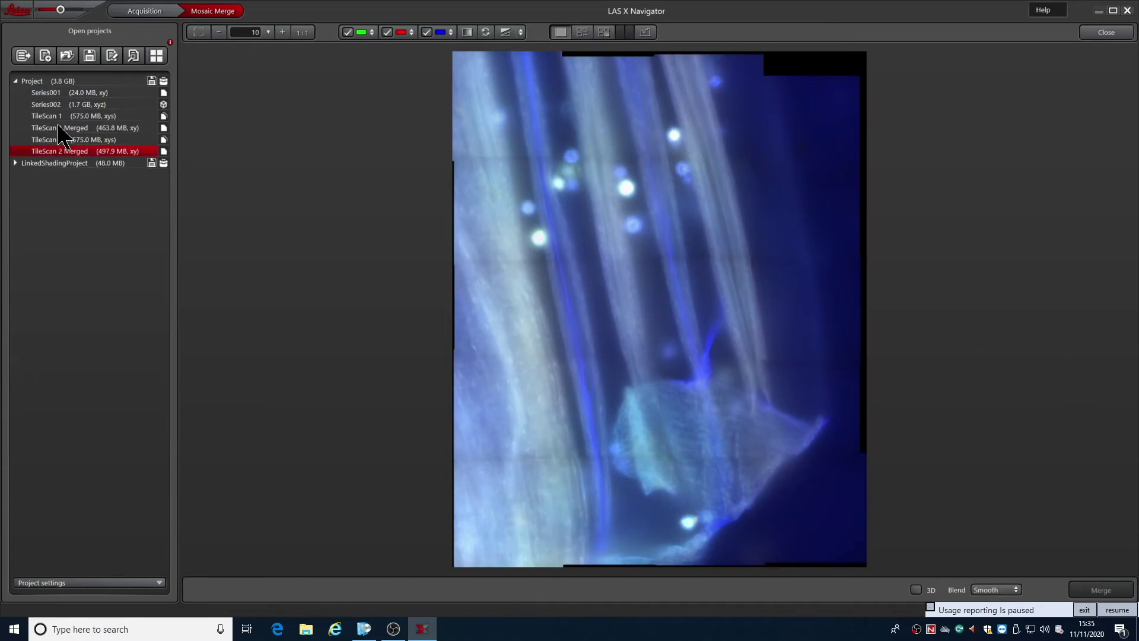
click(54, 152)
click(146, 10)
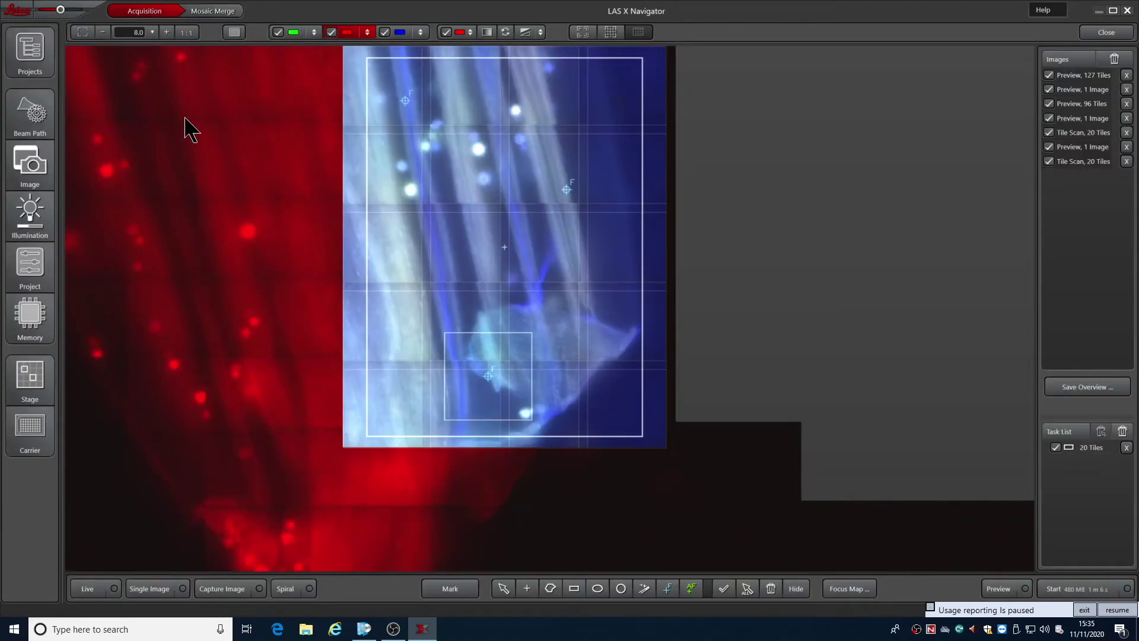
In Process Tools, set up Mosaic Merge with TileScan 2 as the input image.
click(1107, 32)
click(449, 14)
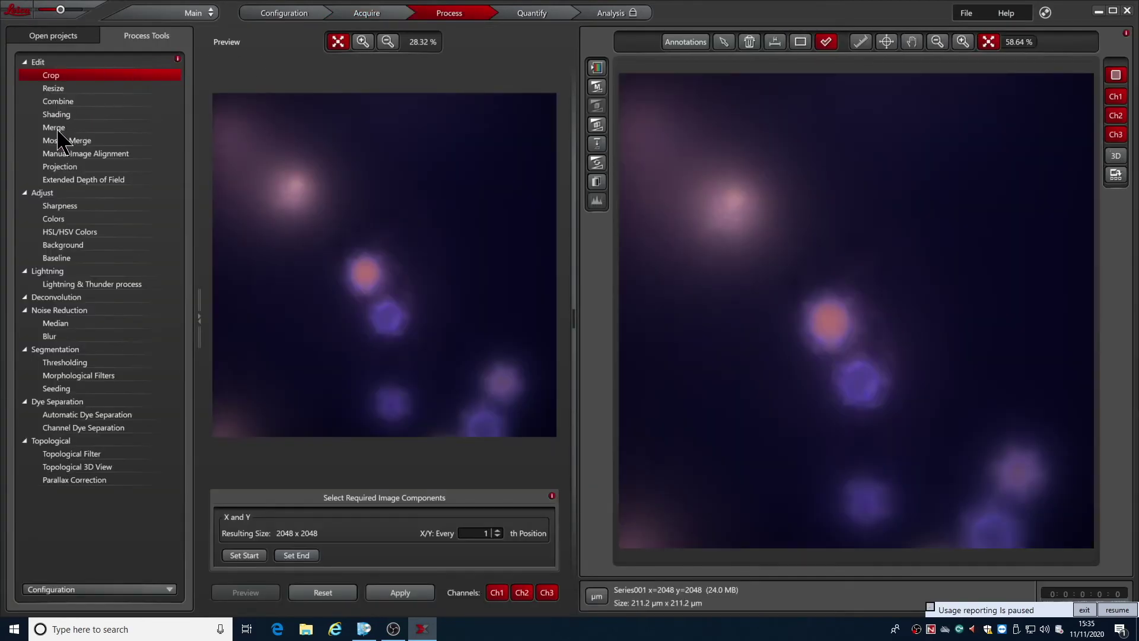
click(63, 141)
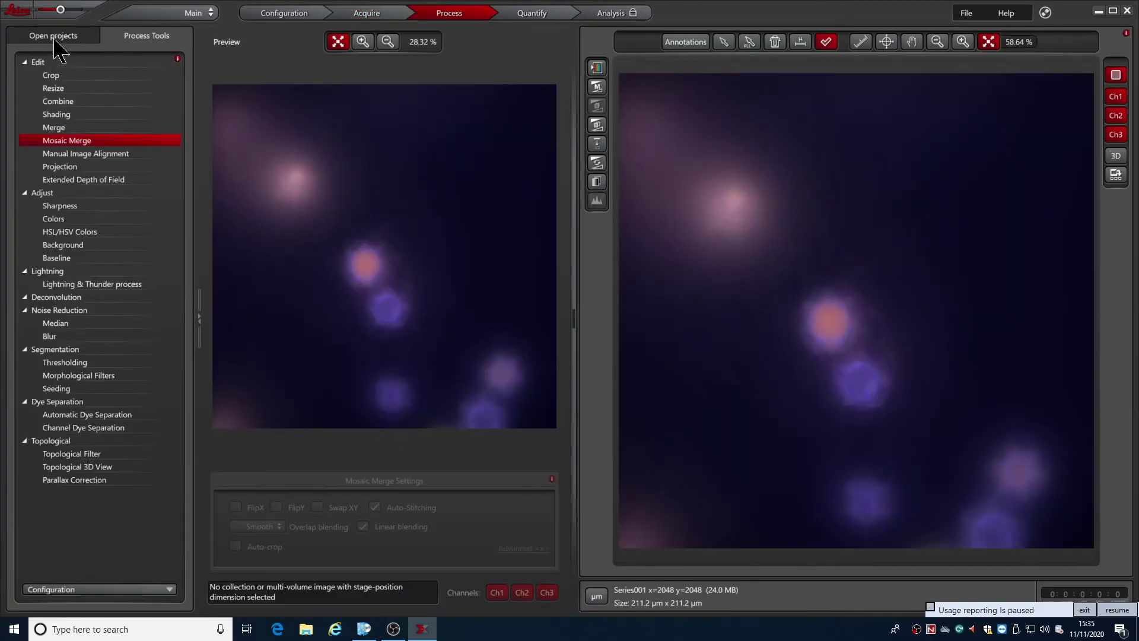
click(54, 37)
click(57, 159)
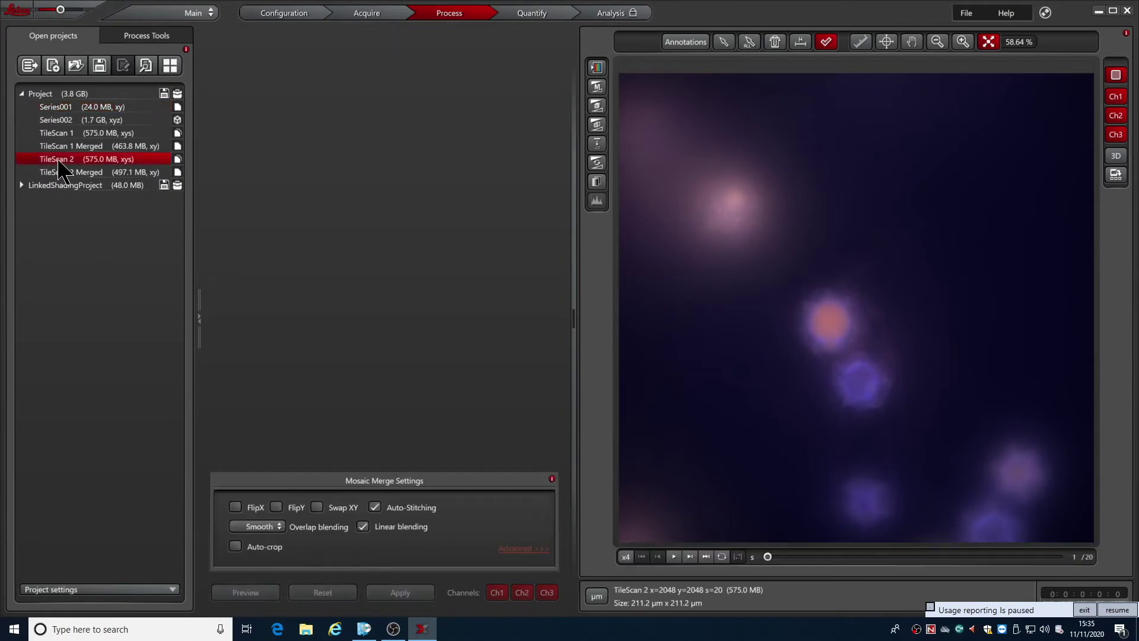
click(132, 37)
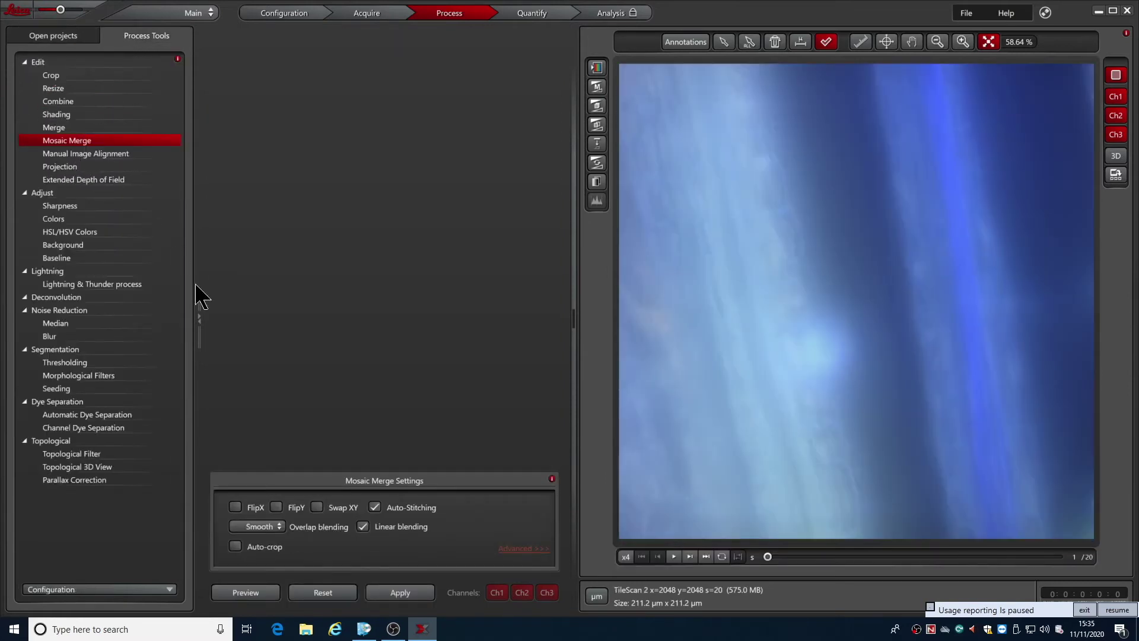
Merge with Channels 1 and 3 excluded from the tile search, creating TileScan 2_Merging_001.
click(523, 549)
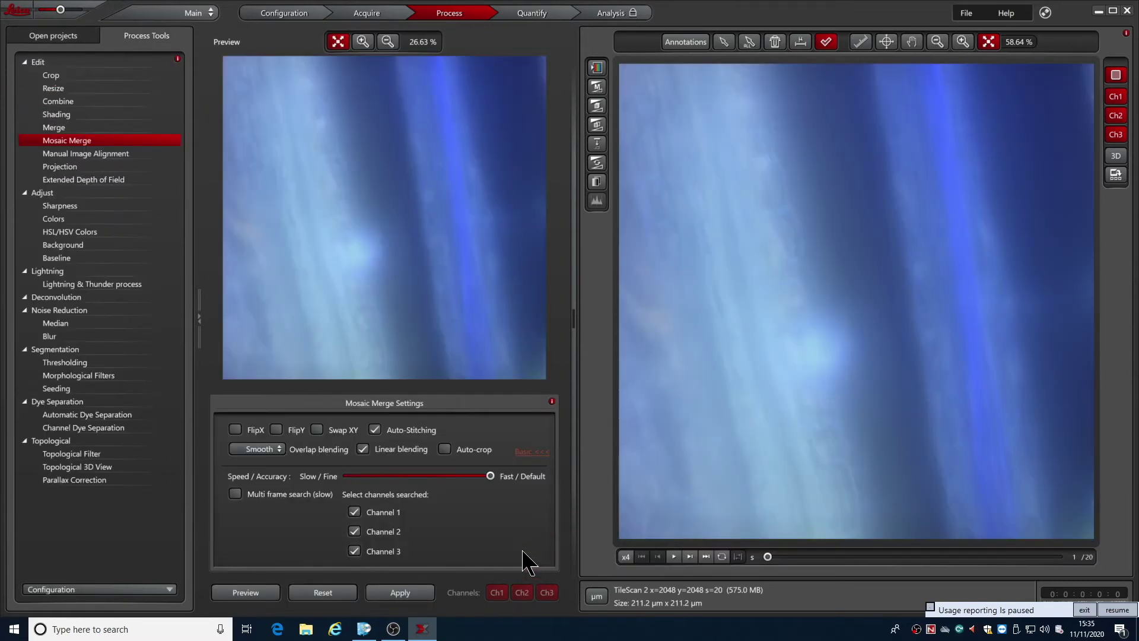
click(354, 512)
click(355, 551)
click(391, 593)
Check the 417.7 MB TileScan 2_Merging_001 result and return to the Acquire workspace.
click(70, 39)
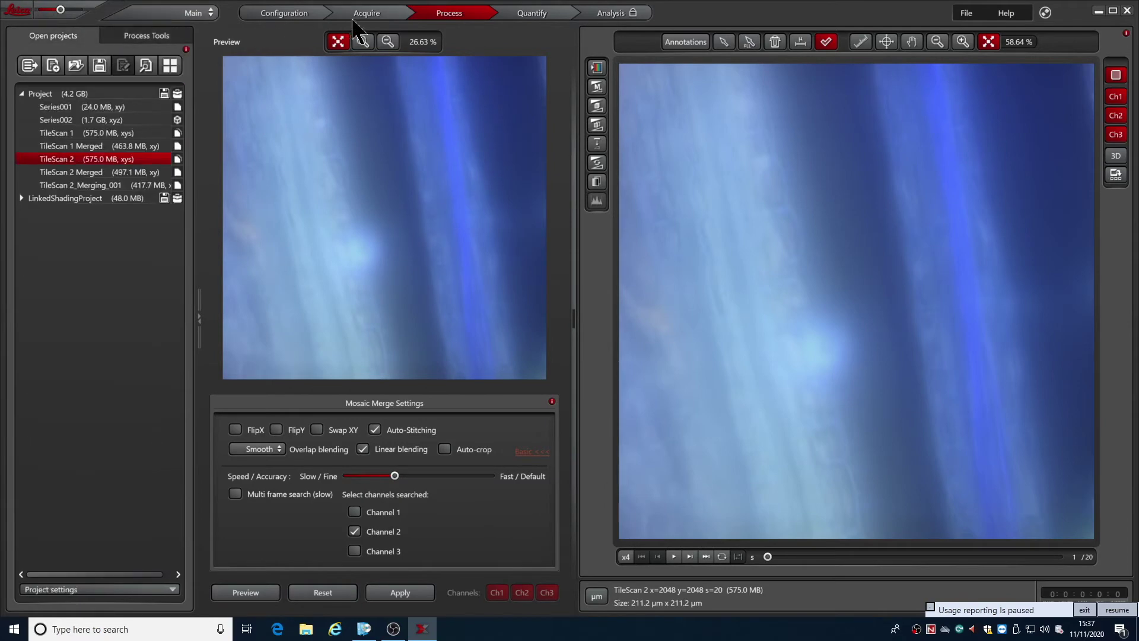
click(358, 18)
click(66, 38)
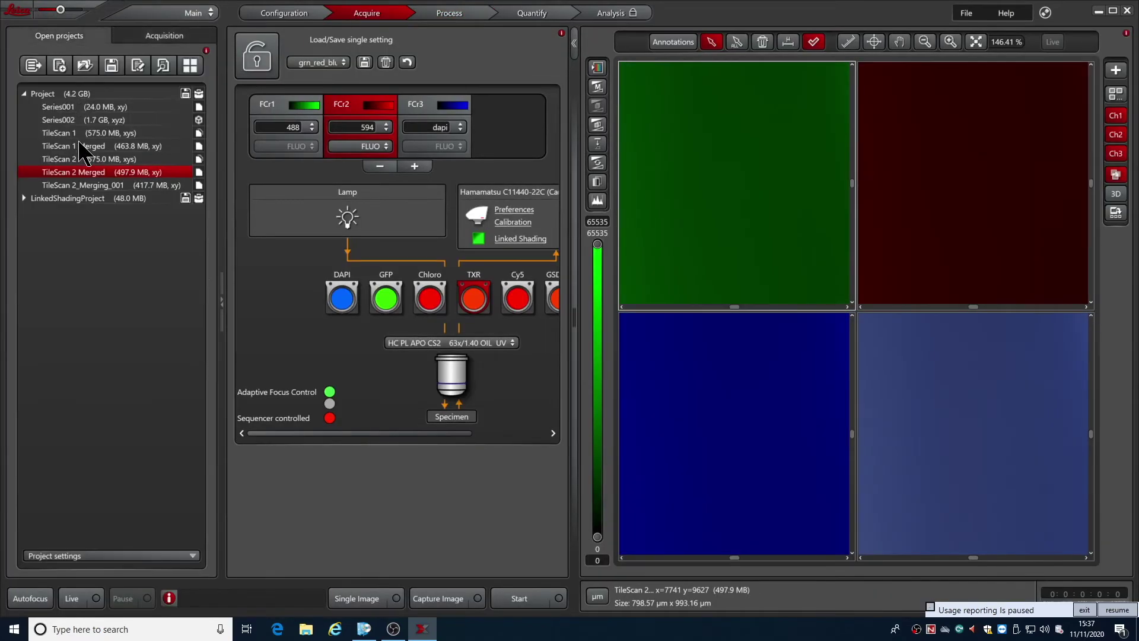
Fit the image to the window and compare TileScan 2_Merging_001 against TileScan 2 Merged.
click(976, 42)
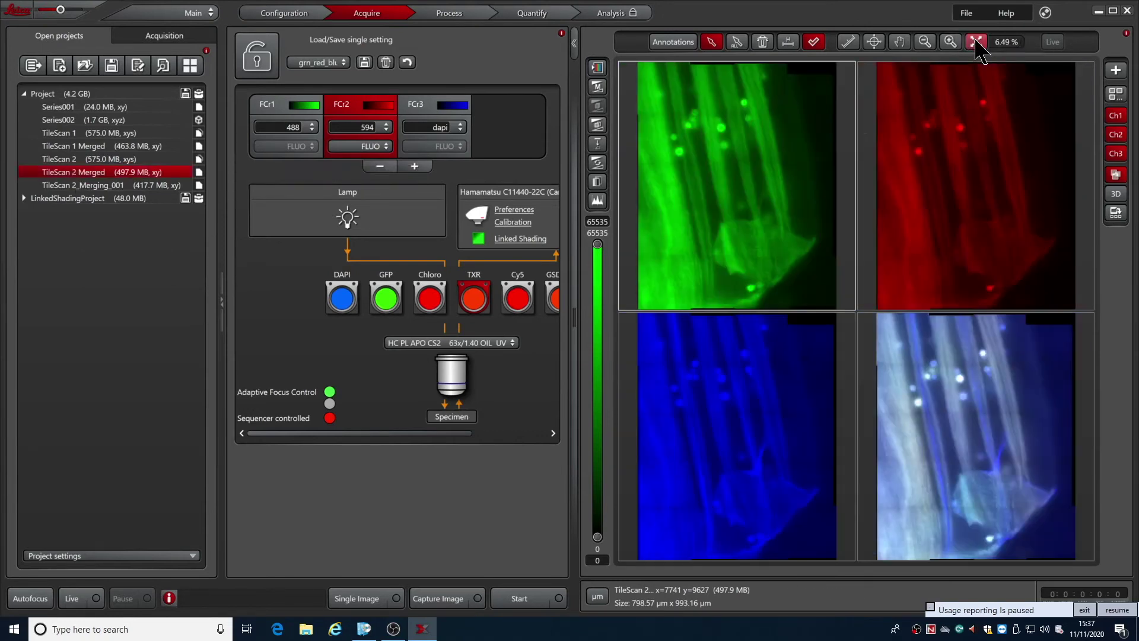
click(103, 185)
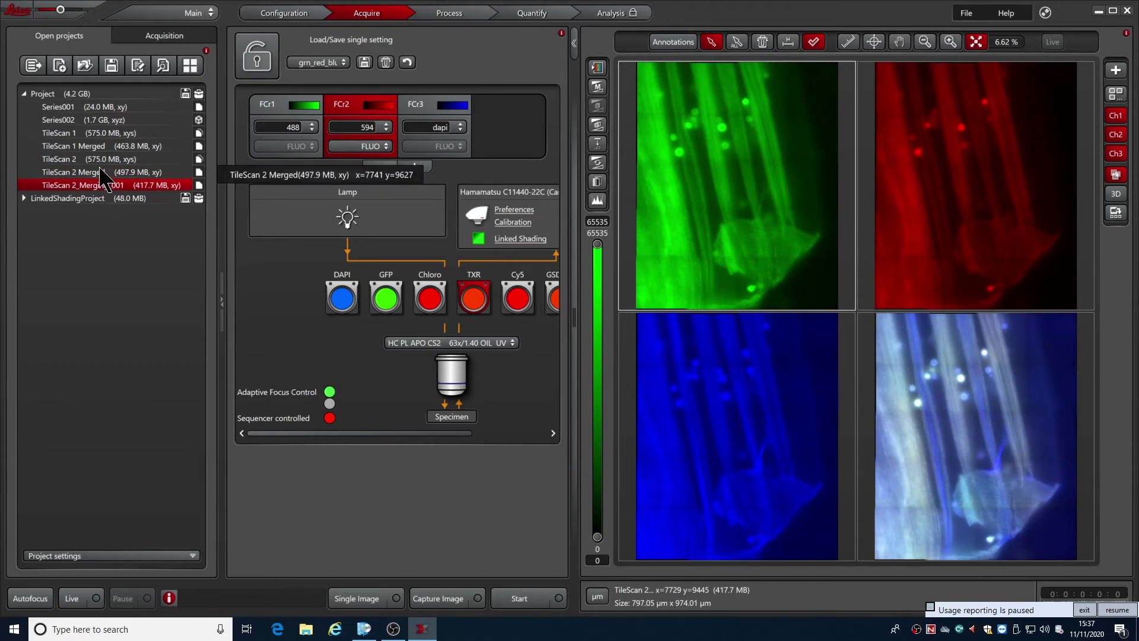
click(101, 173)
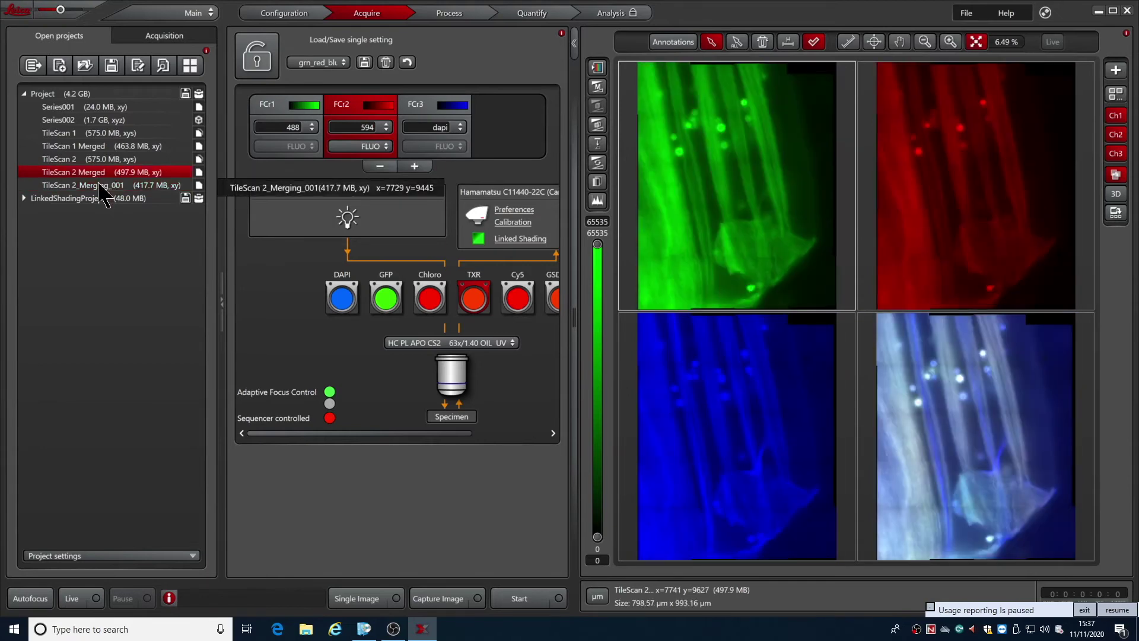
click(165, 36)
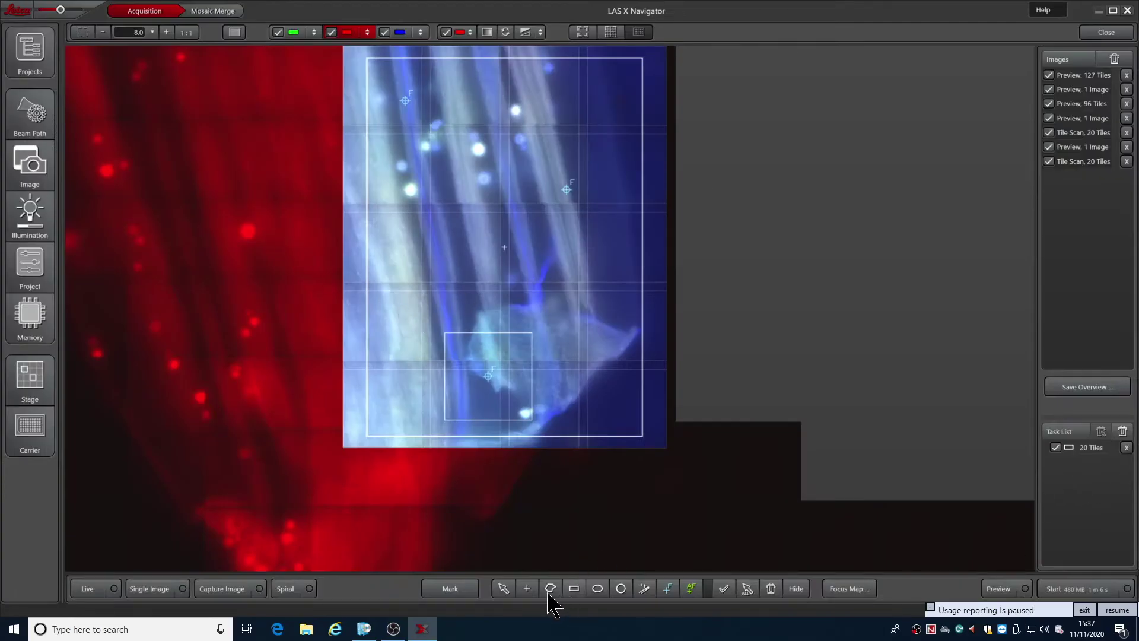
Place a trial single-image mark on the preview, then remove the unwanted position.
click(526, 588)
scroll(330, 373, down, 3)
scroll(330, 373, down, 1)
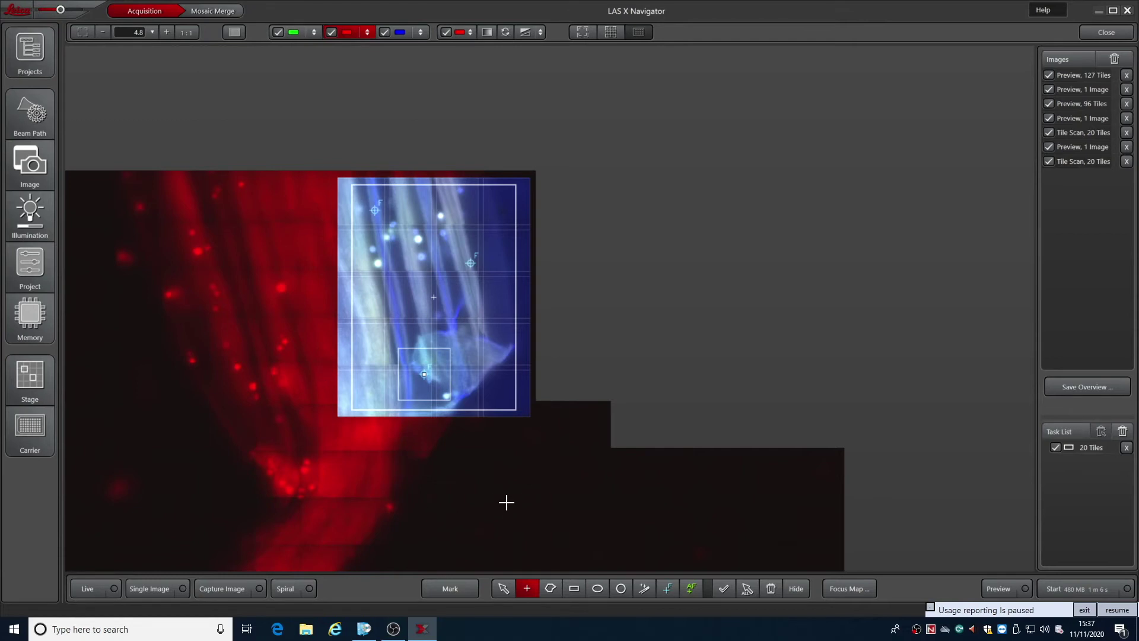
click(479, 377)
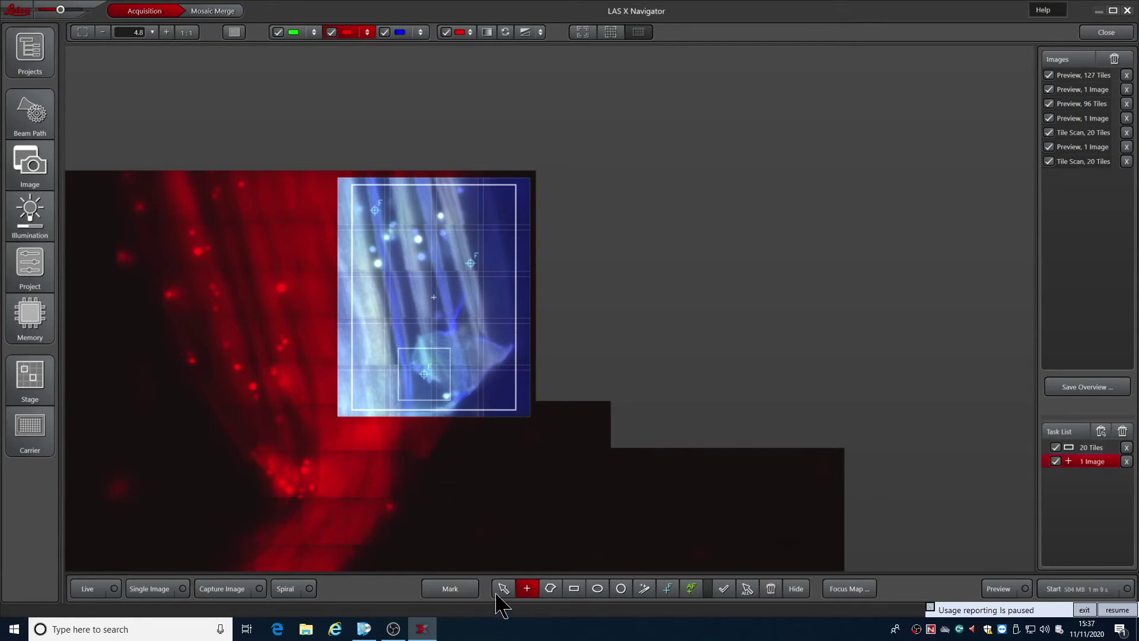
click(1126, 461)
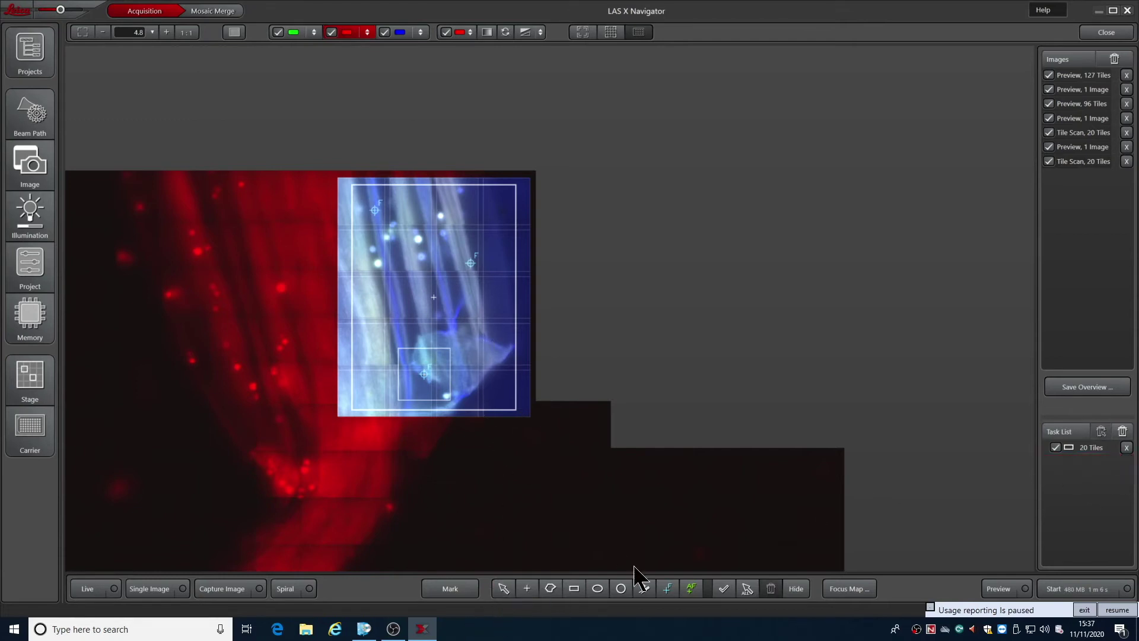
click(503, 588)
Take a preview image of the red spot in the lower overview and start Live.
drag(534, 506, 514, 221)
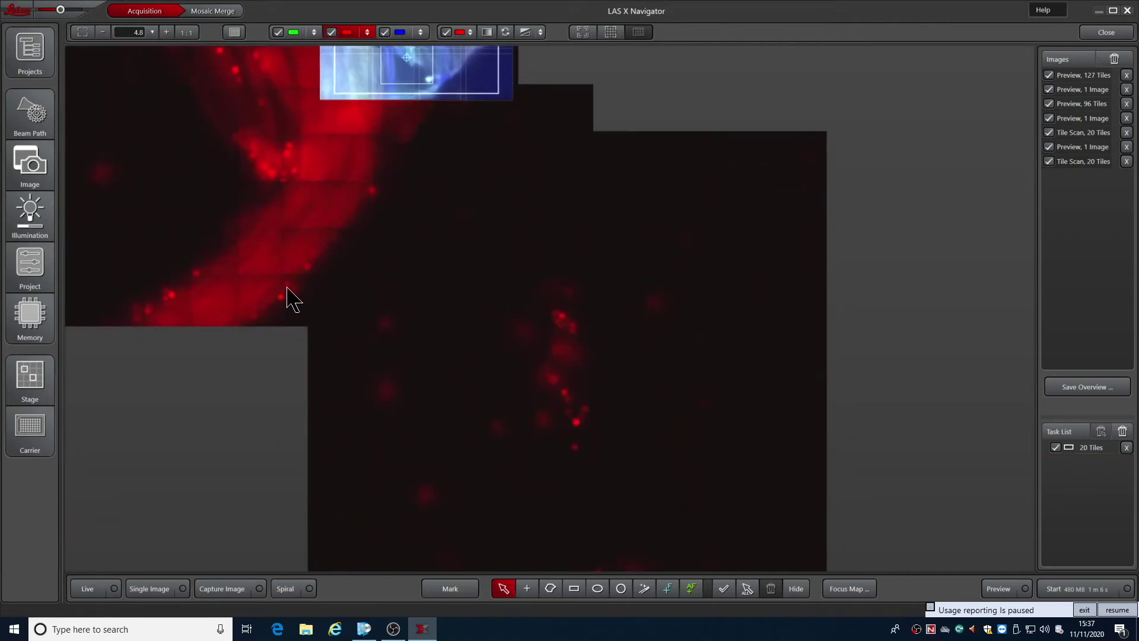
double_click(290, 291)
click(89, 589)
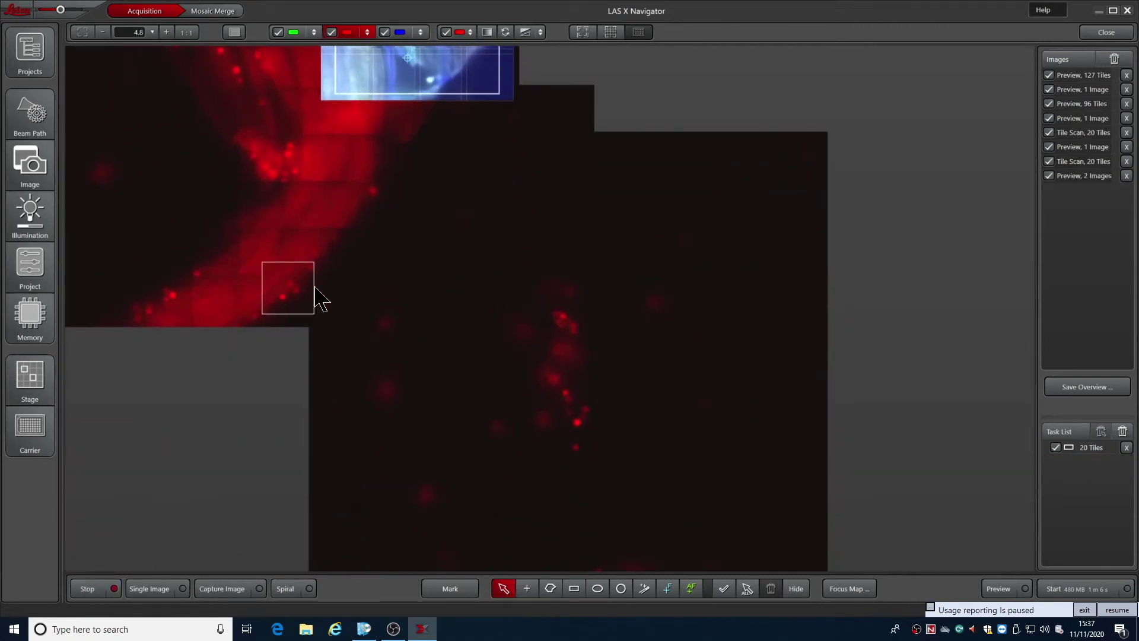
scroll(297, 308, up, 5)
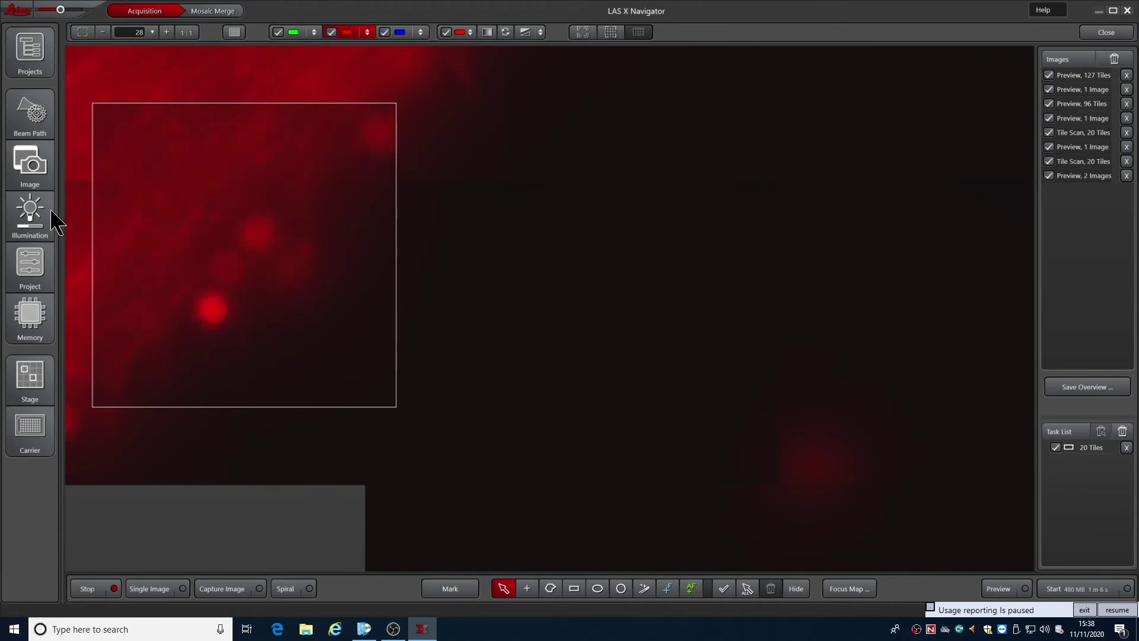
Mark two bright red spots as 1 Image positions in the Task List.
click(527, 588)
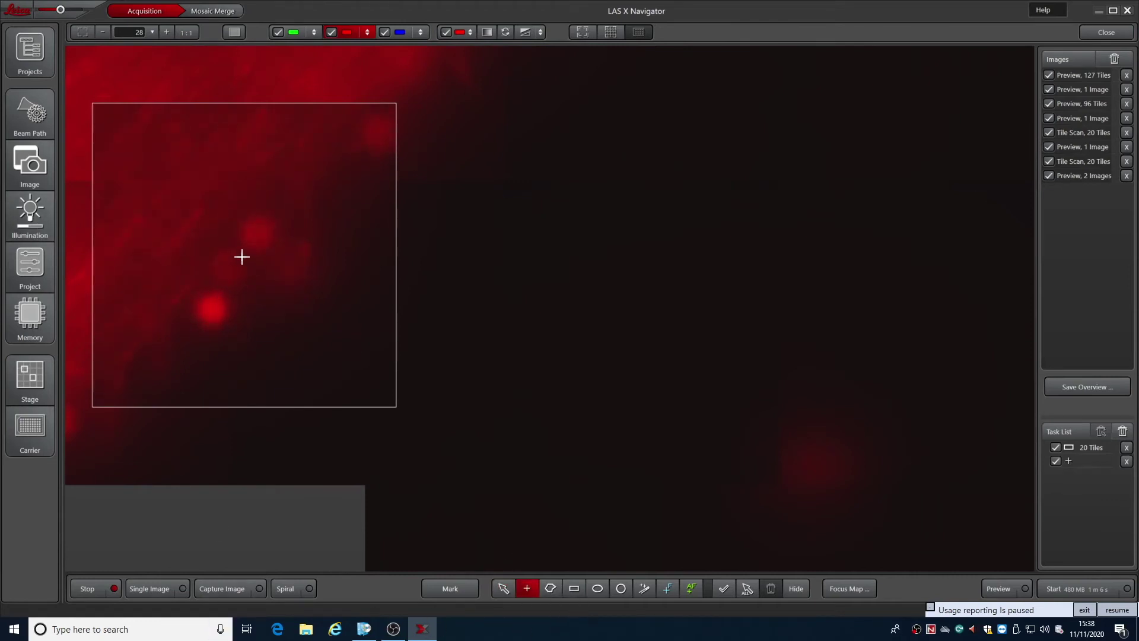
click(242, 255)
click(503, 589)
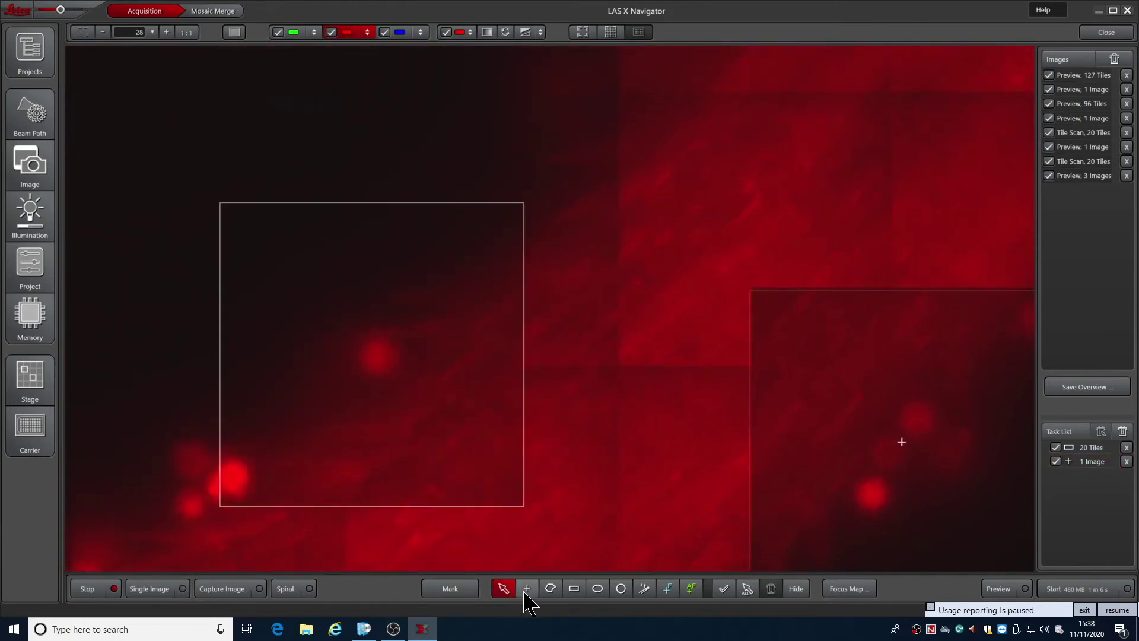
click(527, 588)
click(372, 361)
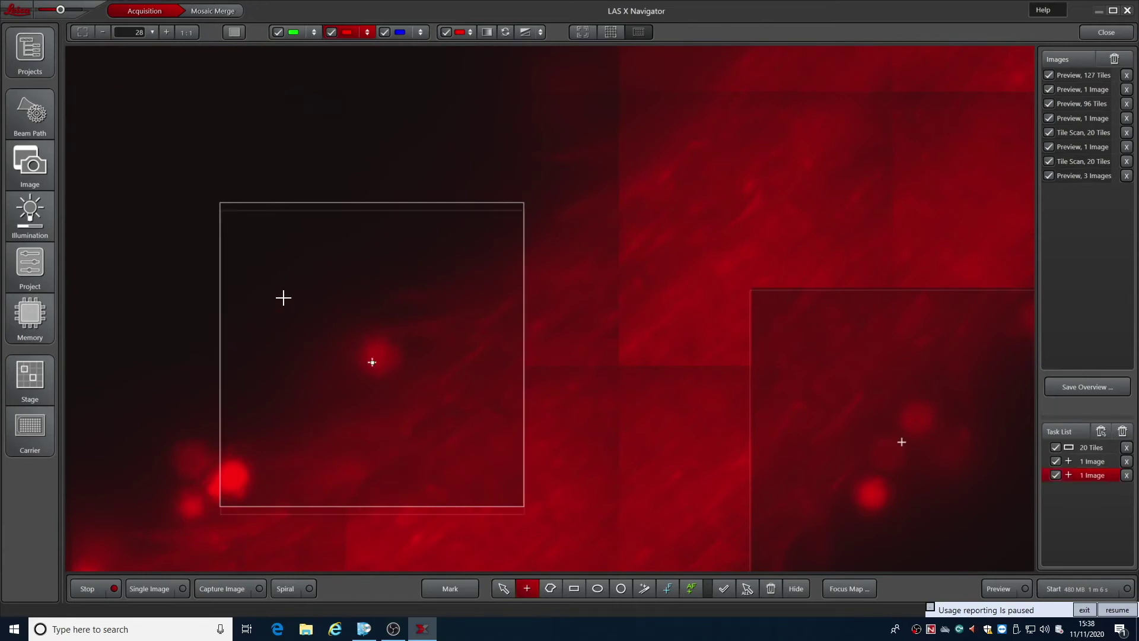
click(504, 589)
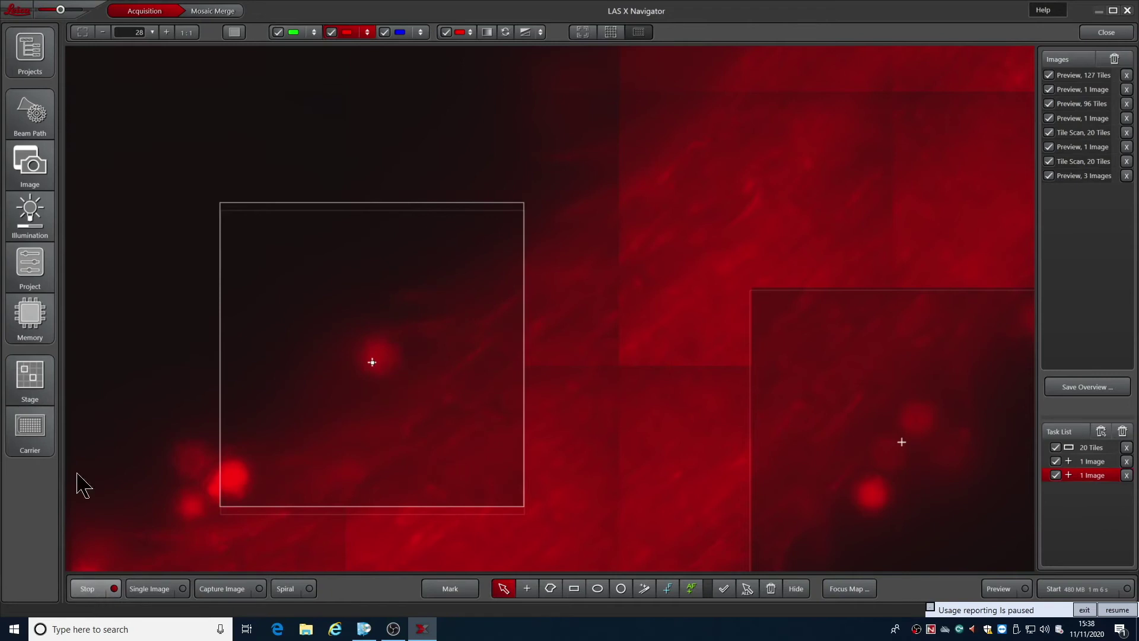
click(30, 169)
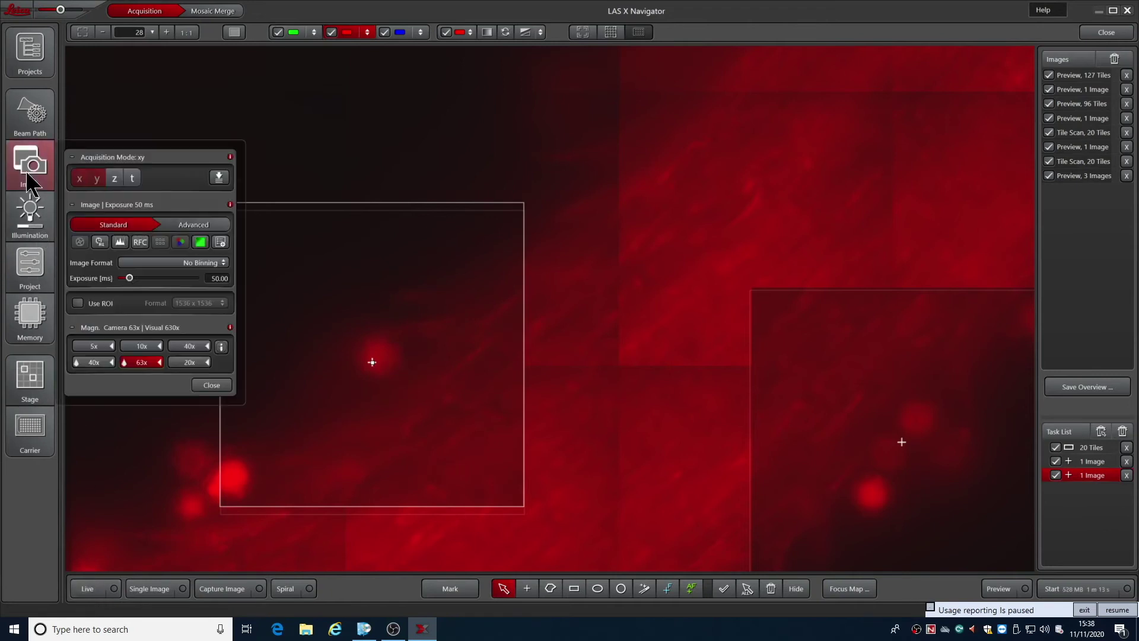
Add z, re-centre the 14.64 µm Z-stack, skip the 20 Tiles task, and start acquisition.
click(114, 179)
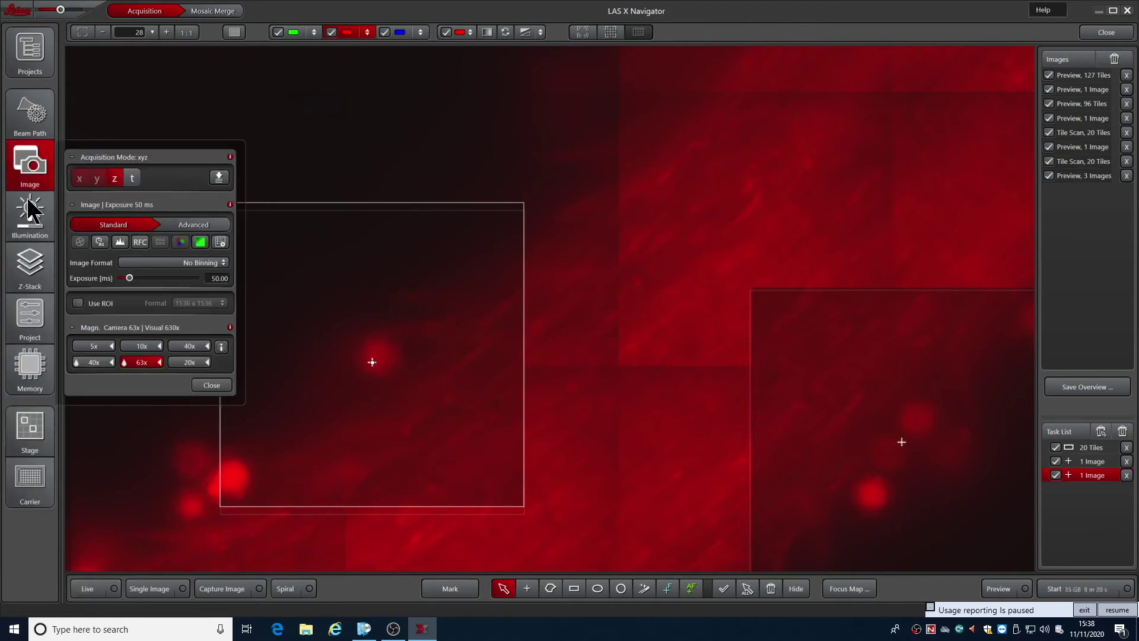
click(30, 172)
click(17, 285)
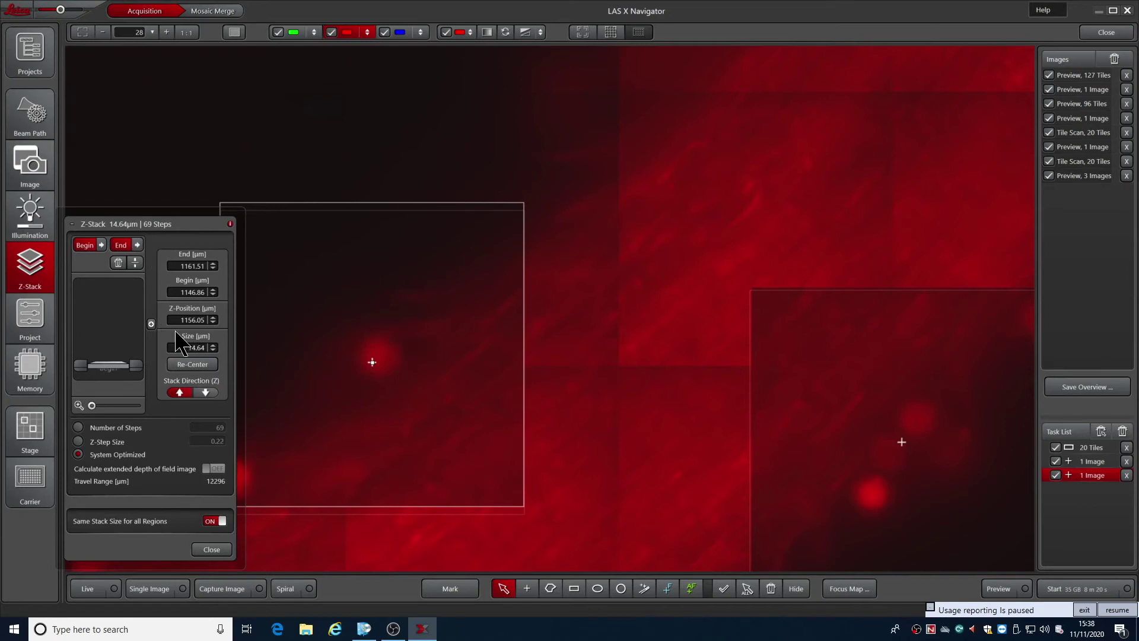
click(187, 365)
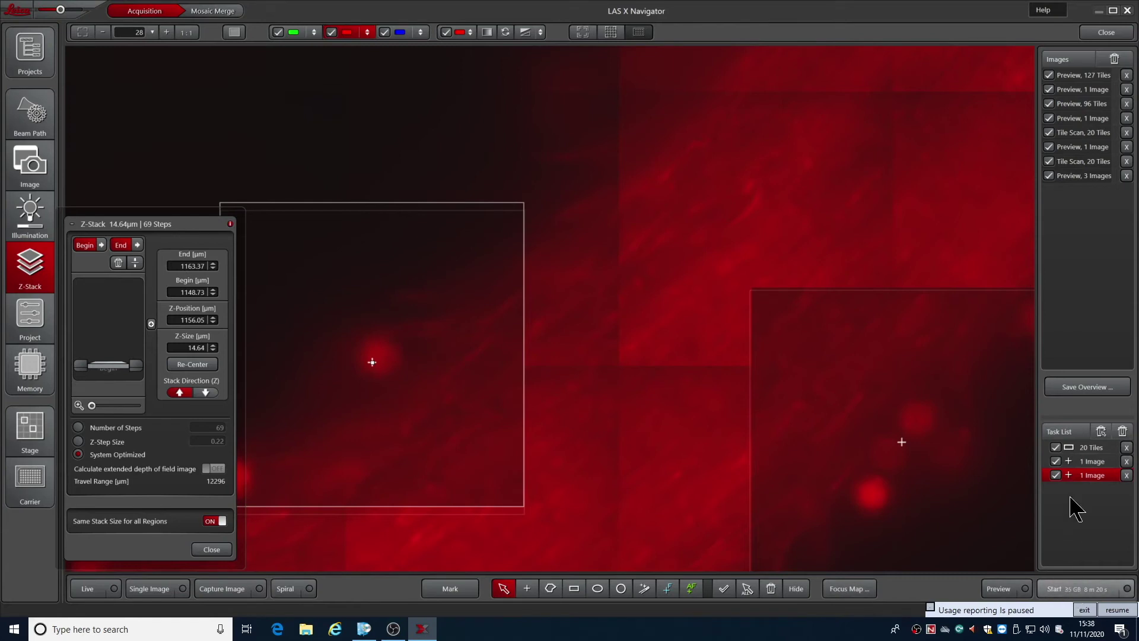
click(1055, 447)
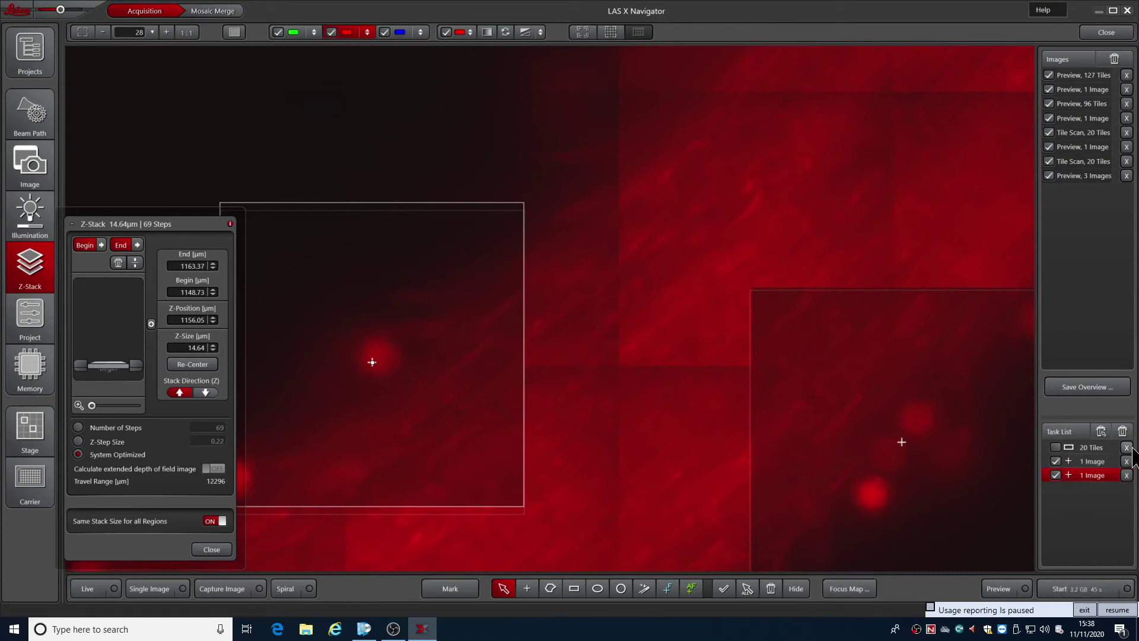
click(1061, 590)
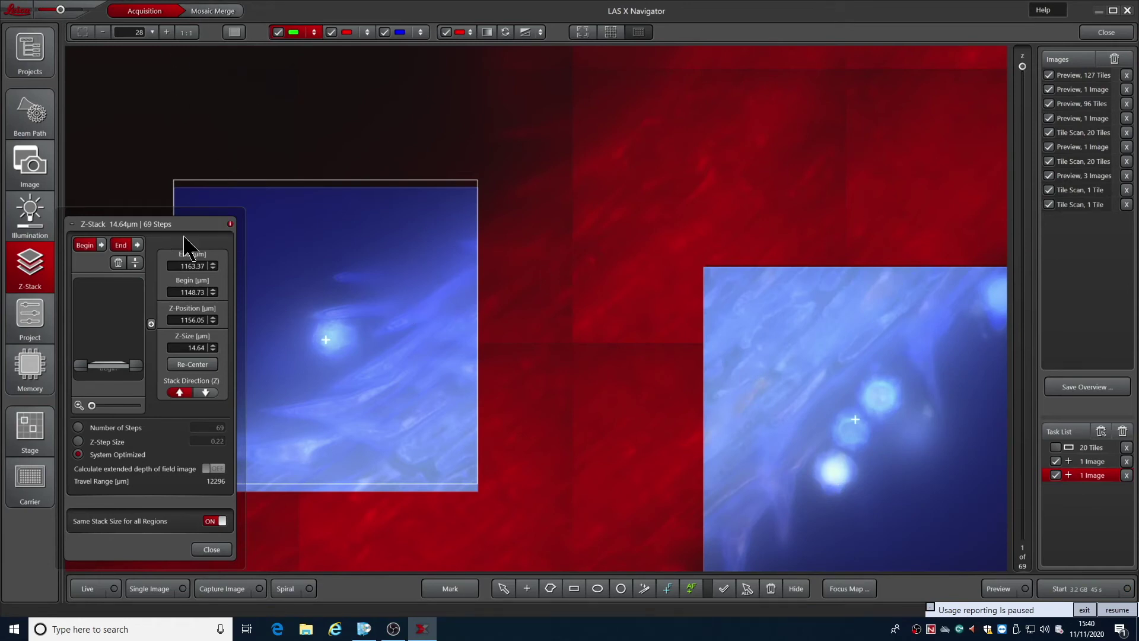
Zoom out to the full overview and delete the 127-tile and single-image previews.
click(212, 549)
scroll(522, 366, down, 5)
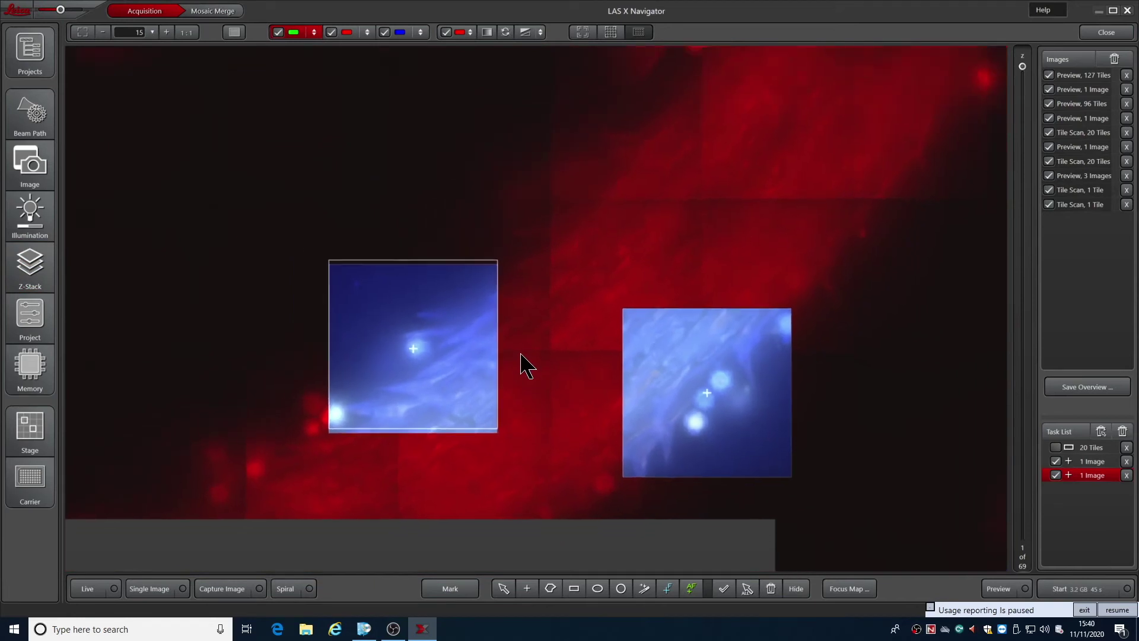
scroll(541, 362, down, 2)
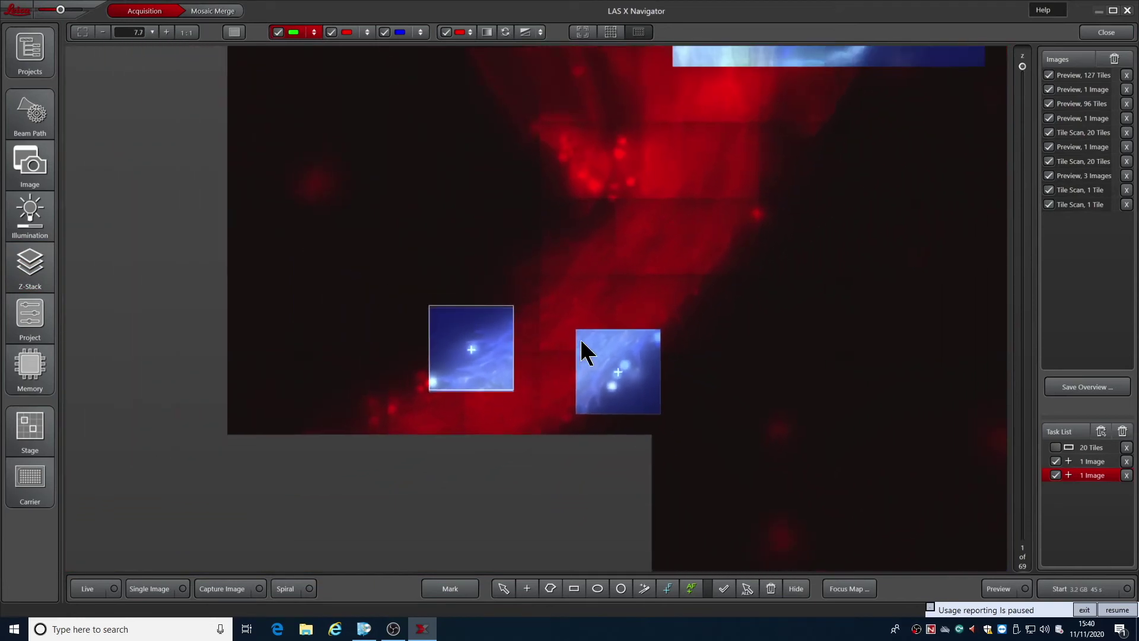
click(1071, 74)
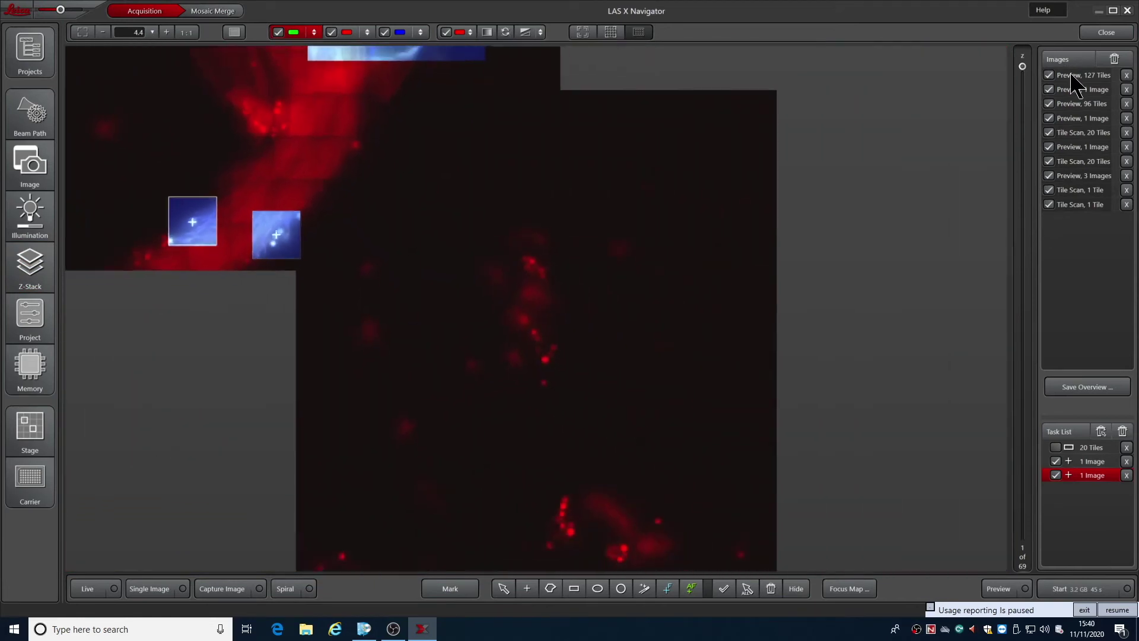
click(1071, 104)
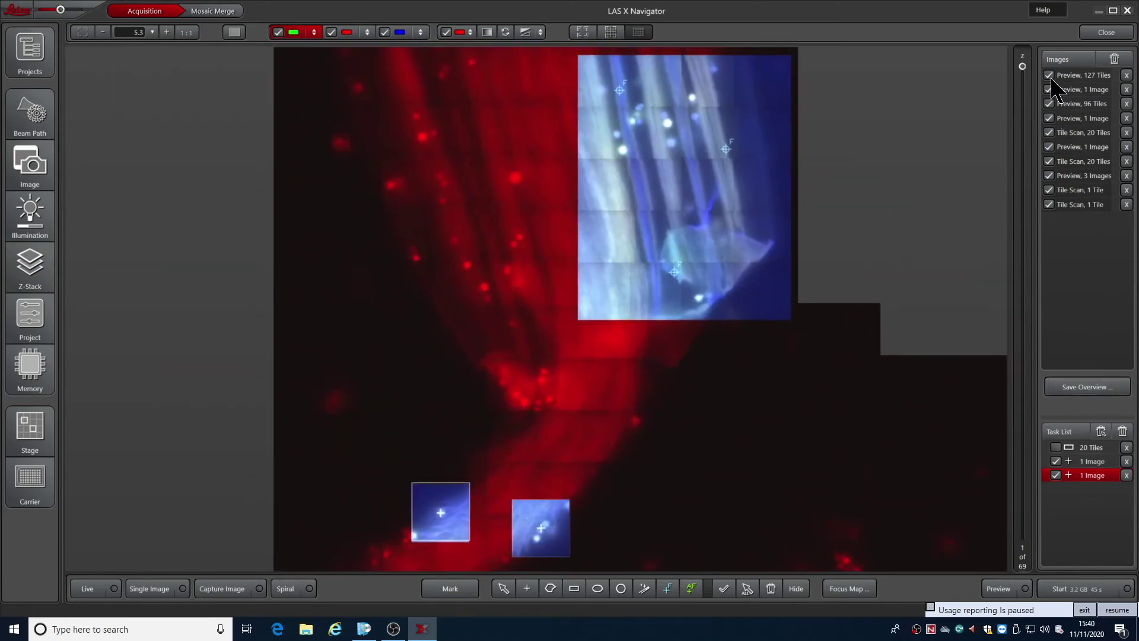
click(1126, 75)
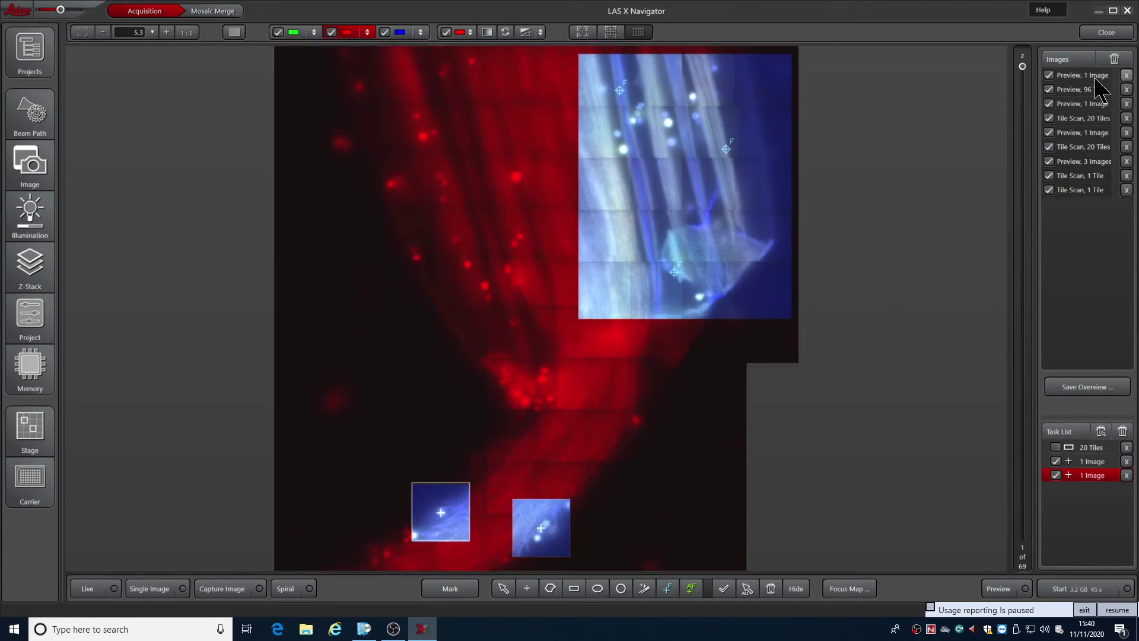
click(1125, 75)
Hide the single-image, 20-tile and single-tile scan overlays, leaving only Preview 96 Tiles.
click(1049, 89)
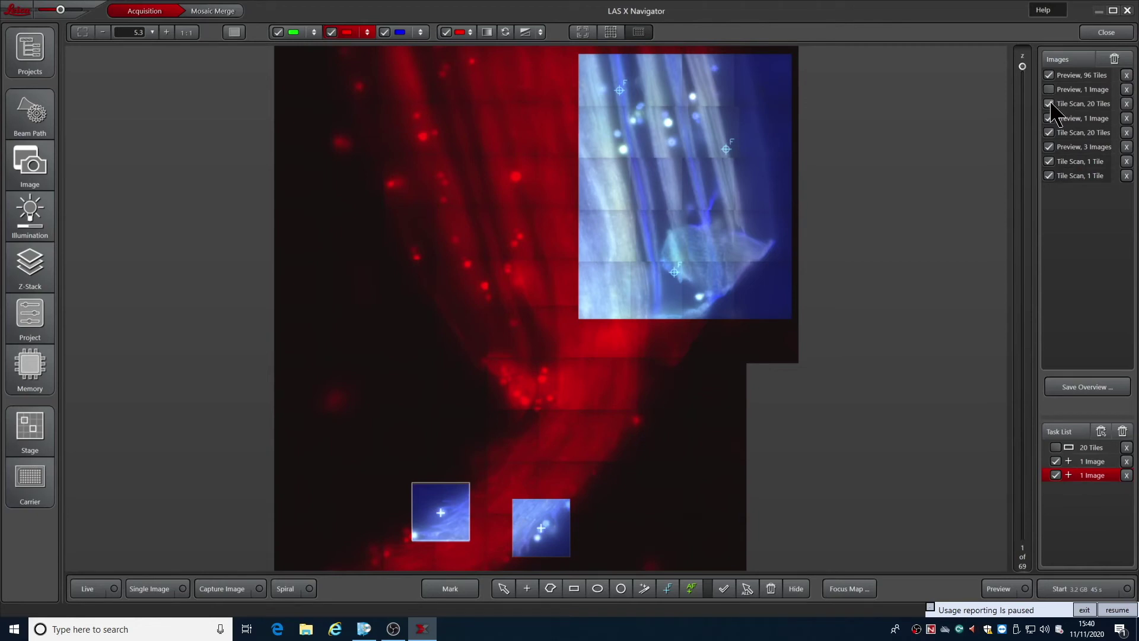
click(1048, 103)
click(1049, 132)
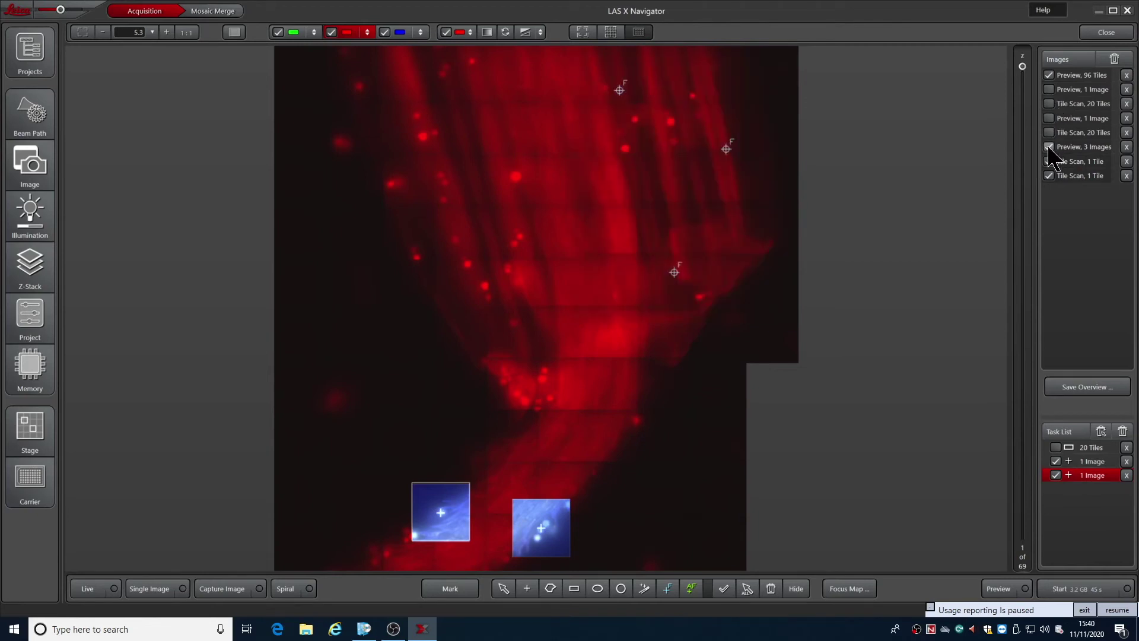
click(1048, 161)
click(1049, 176)
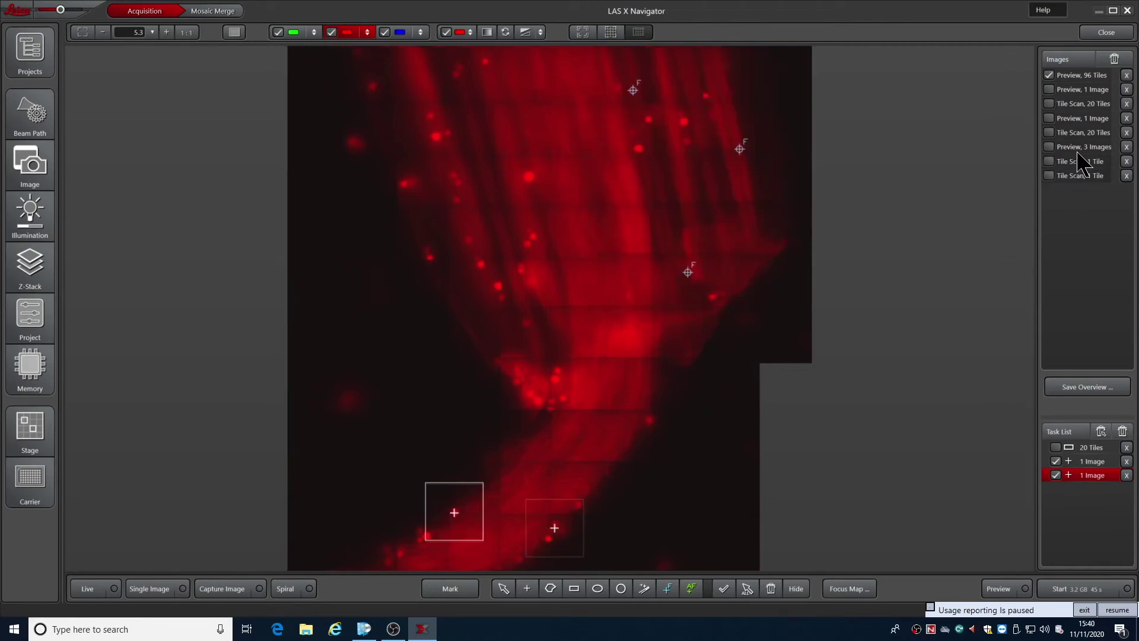
Save the overview as Overview 1, confirm Image 1 sits under it, and close the Navigator.
click(1071, 387)
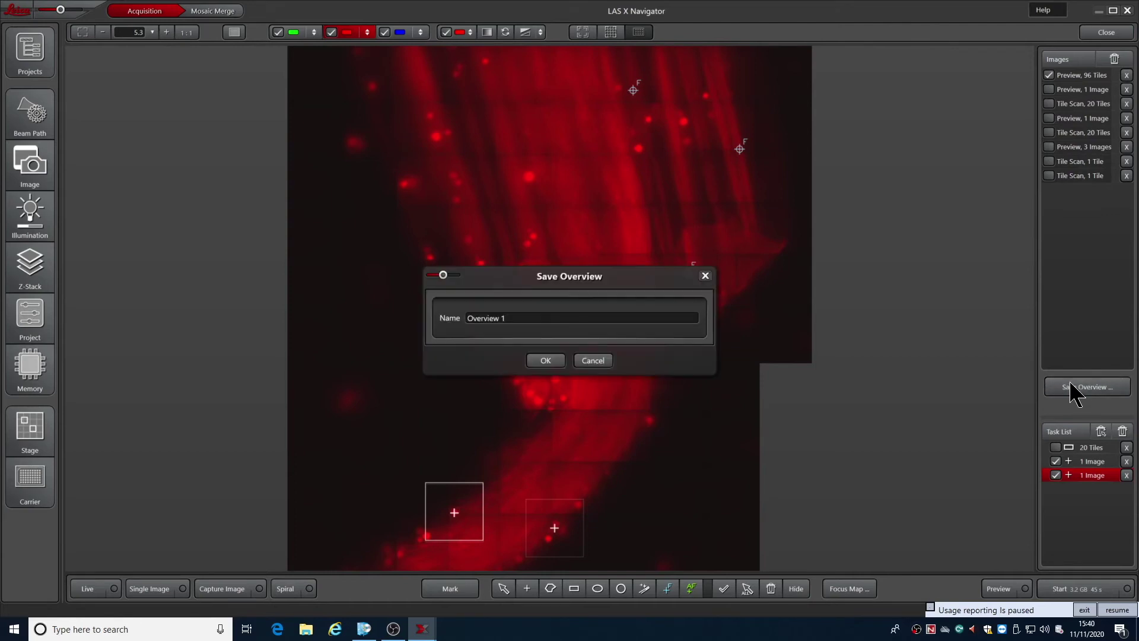
click(543, 360)
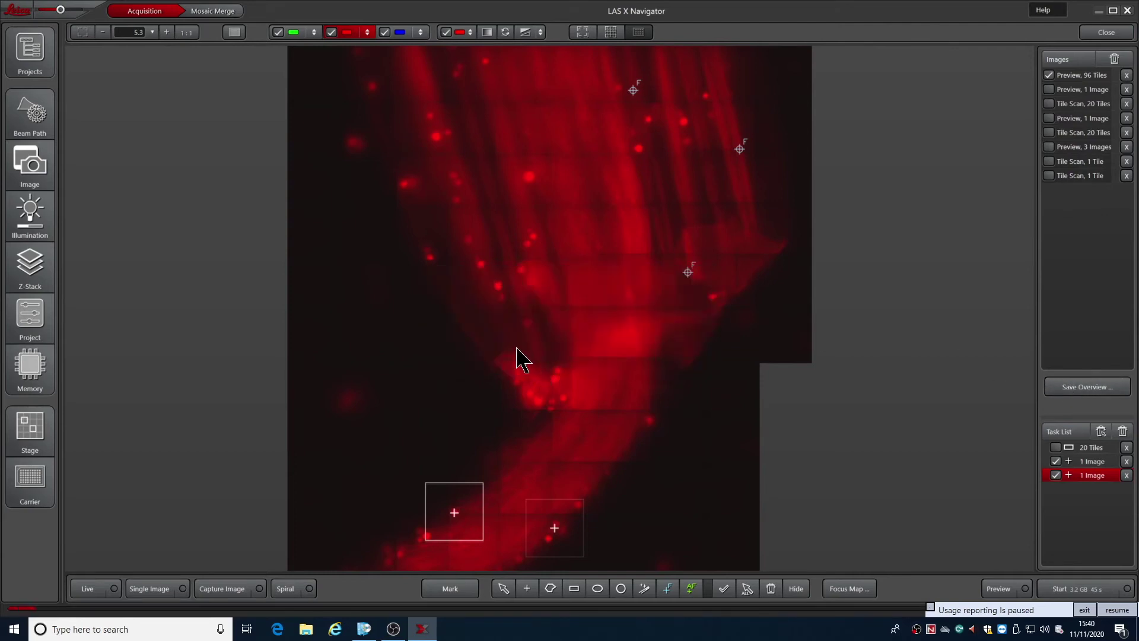
click(31, 69)
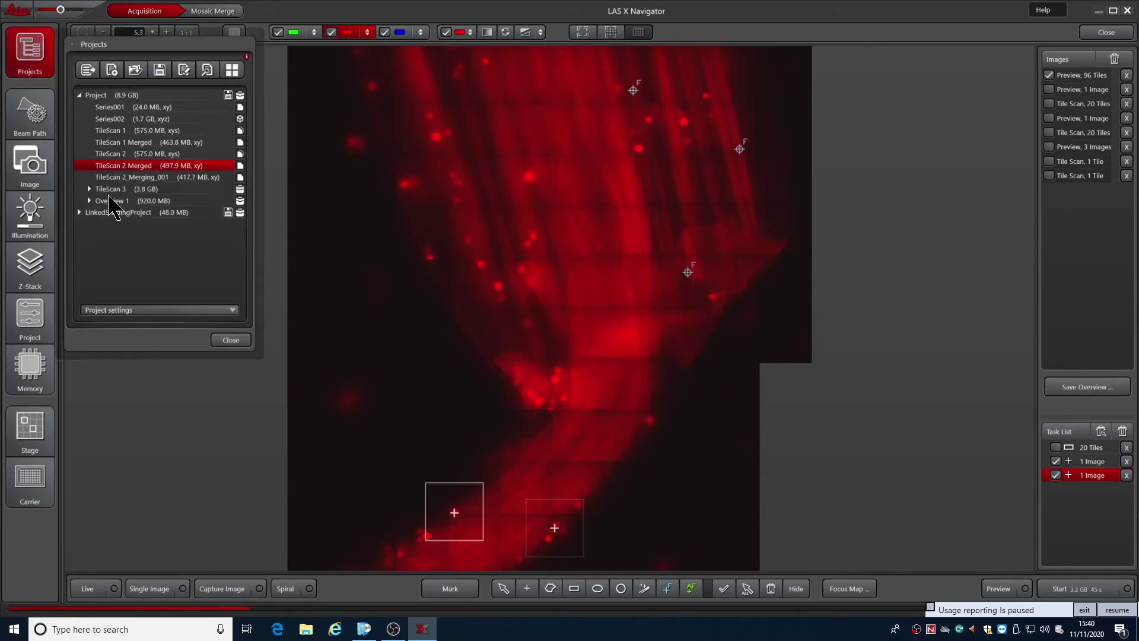
click(89, 201)
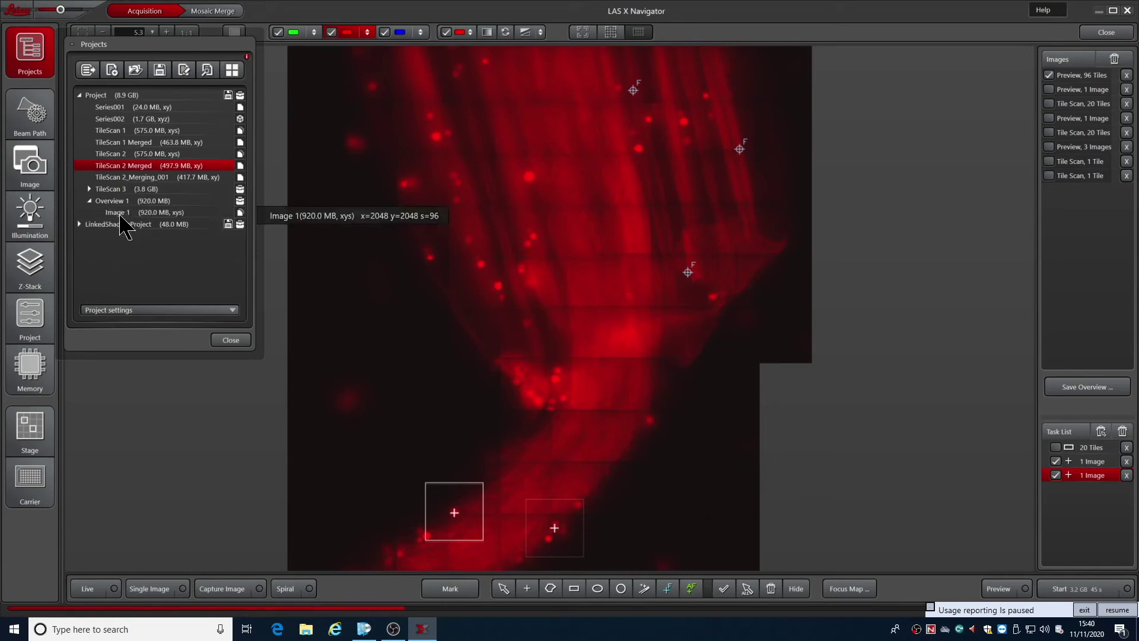
click(148, 212)
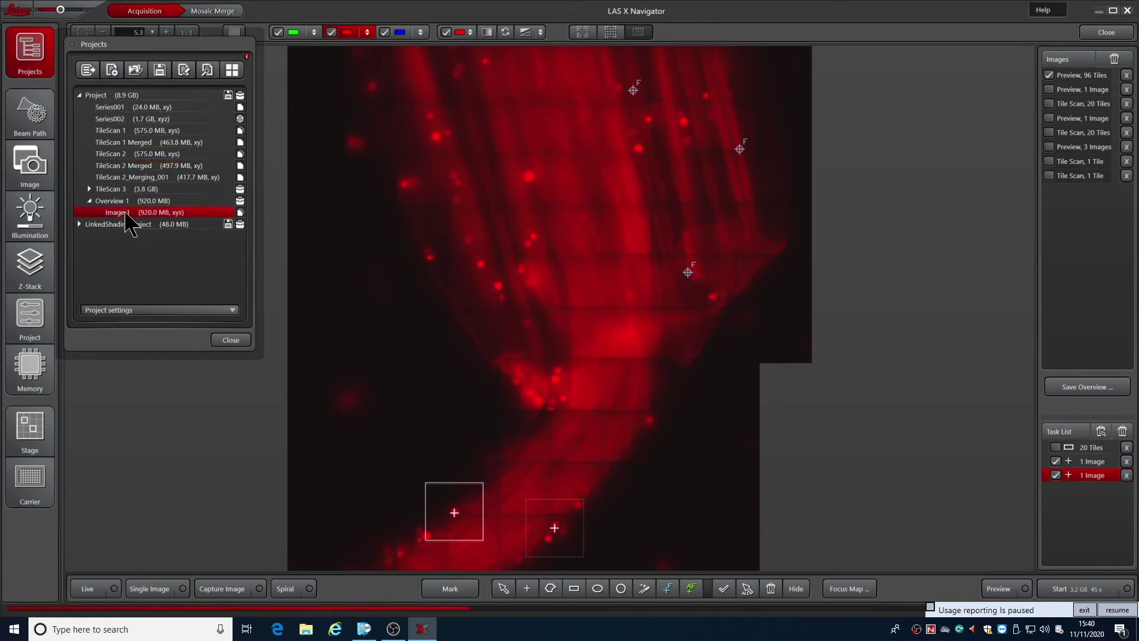
click(109, 202)
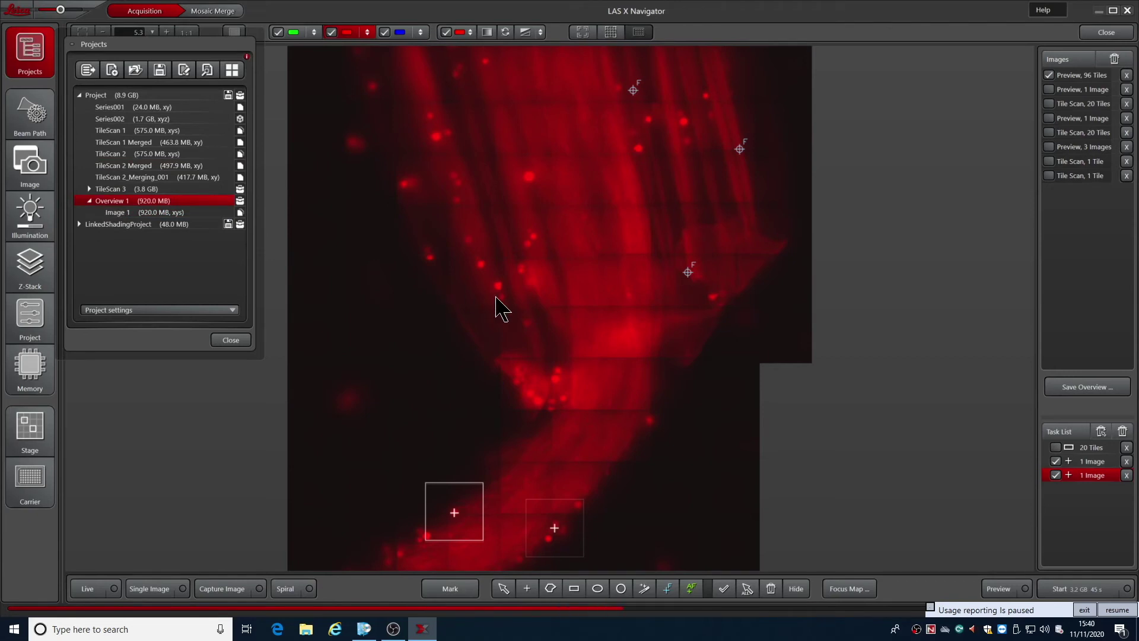
click(231, 340)
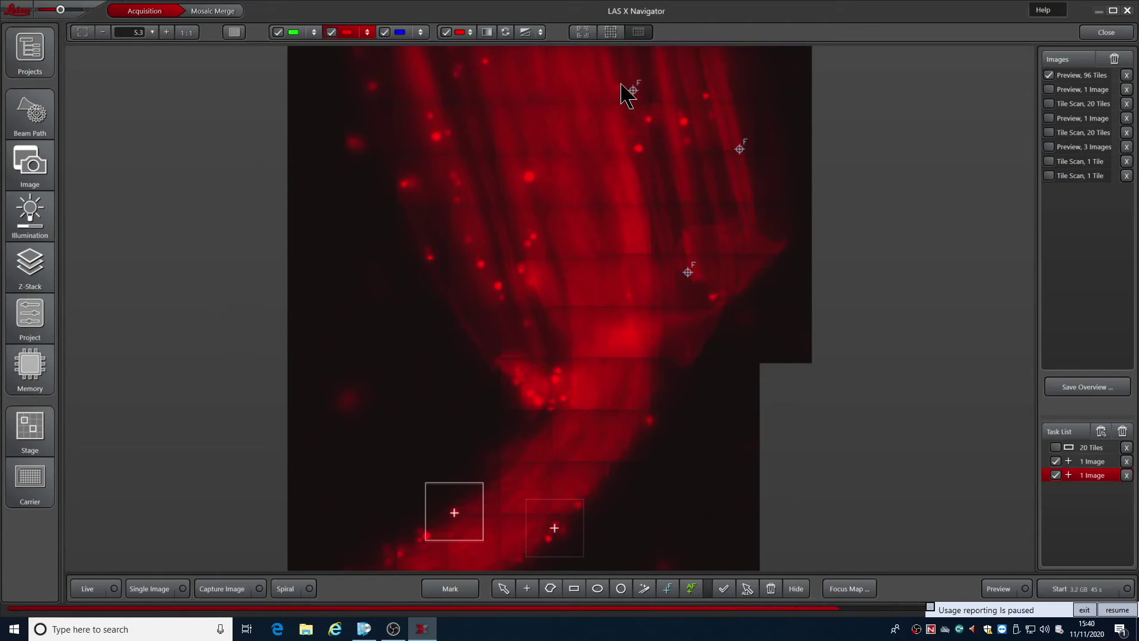
click(1103, 33)
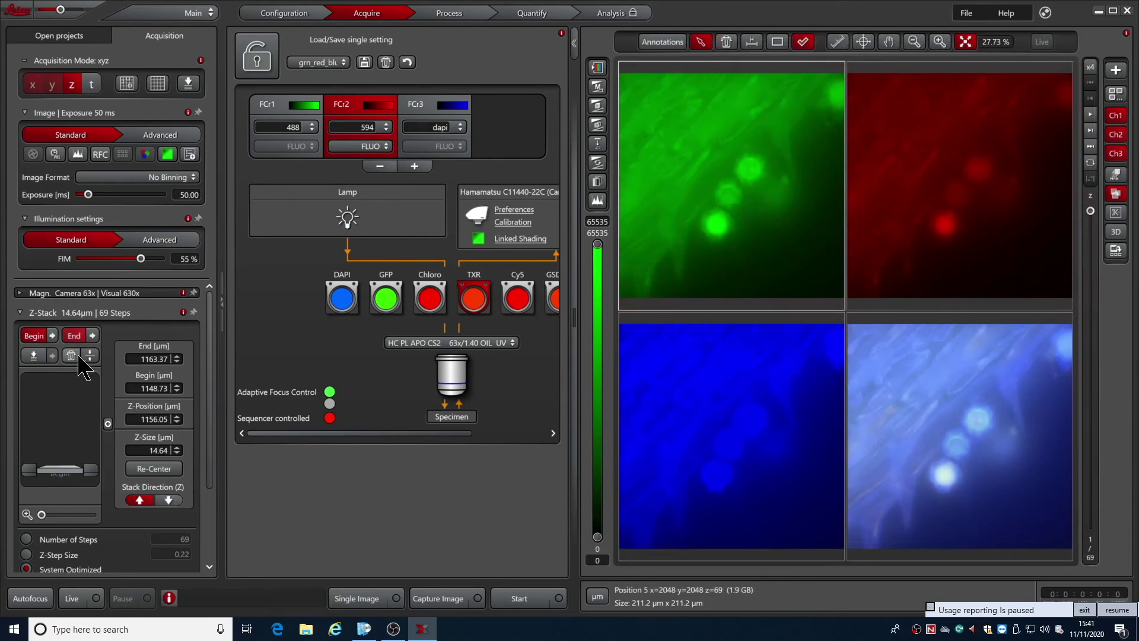
Set the Z-stack limits in Live and record the 162-step 488/DAPI z-stack as Series003.
click(72, 599)
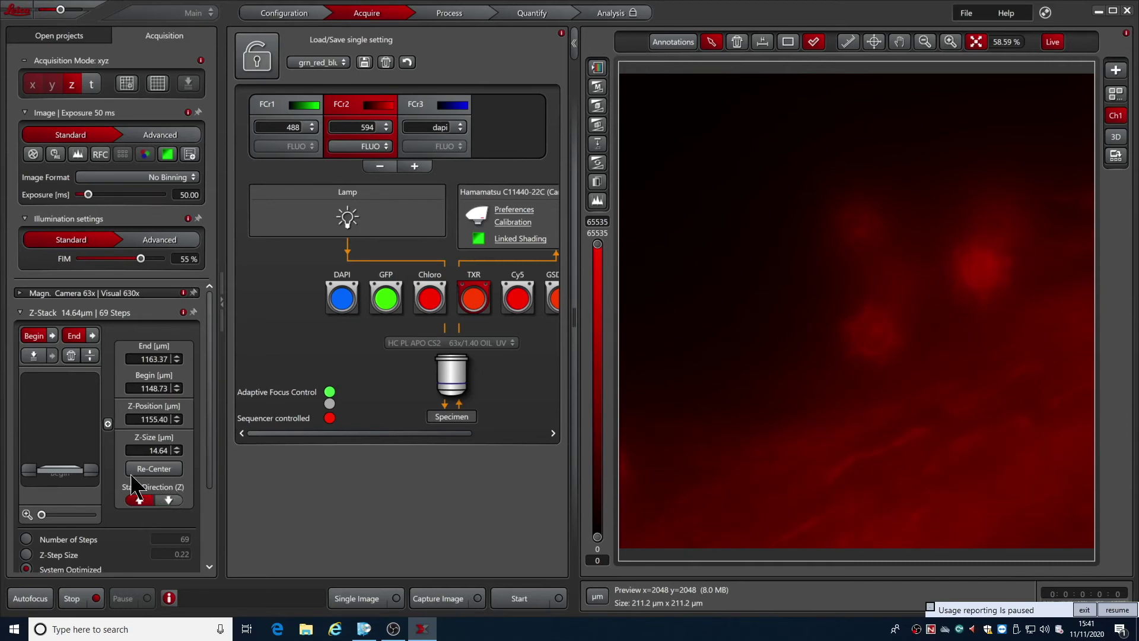
click(72, 598)
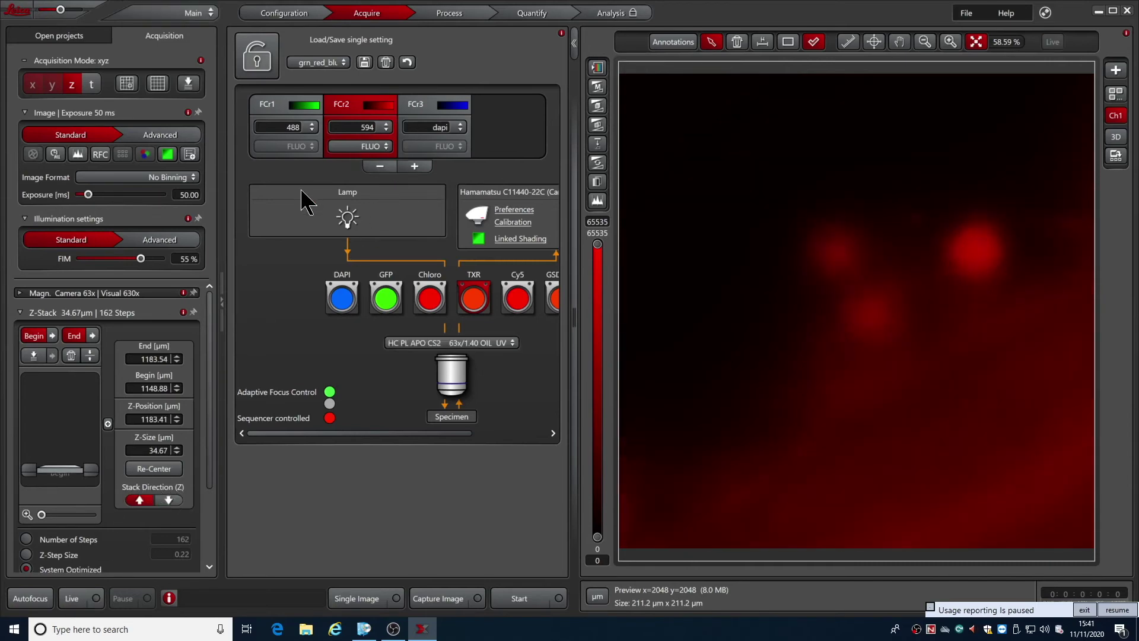
click(289, 126)
click(515, 597)
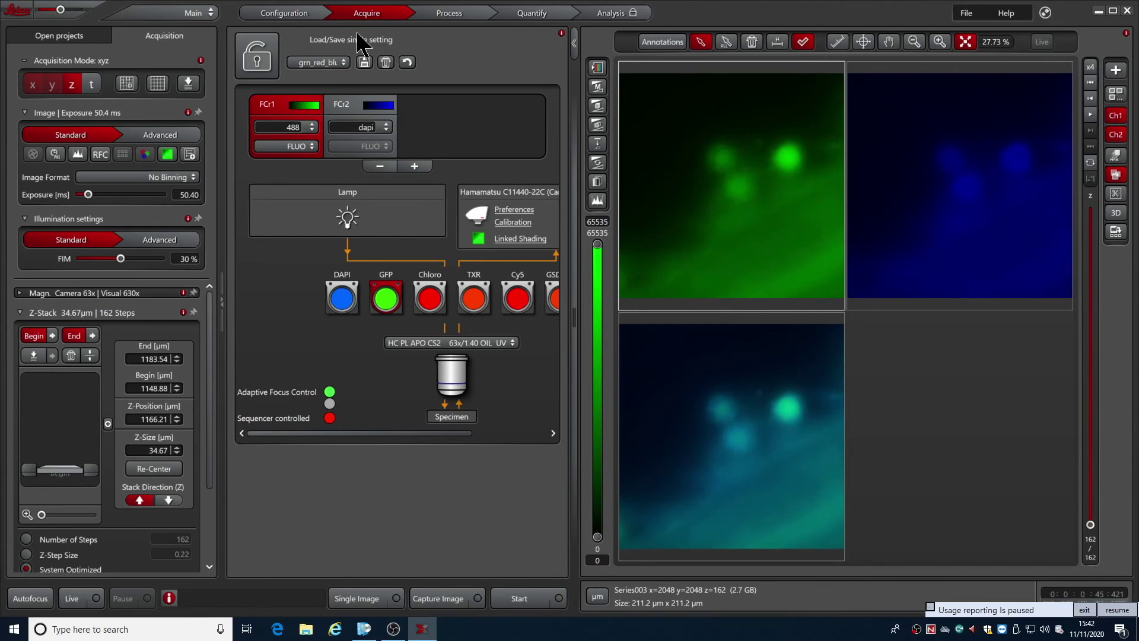
click(50, 37)
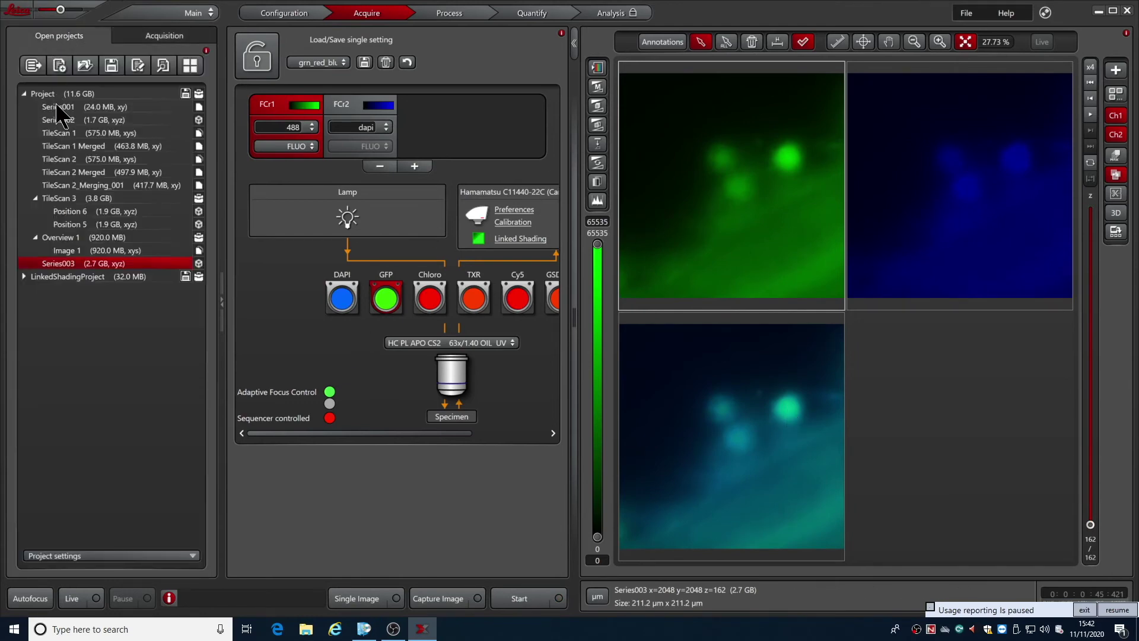
Turn on user-defined image name 'fred' and capture snapshots fred001 and fred002.
click(77, 557)
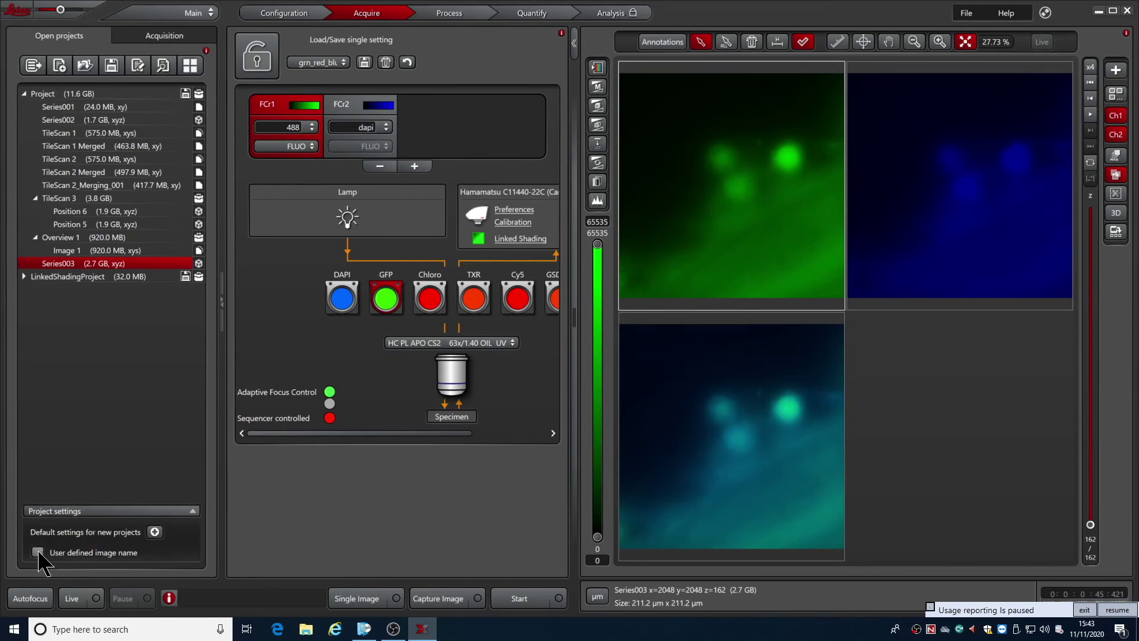
click(38, 553)
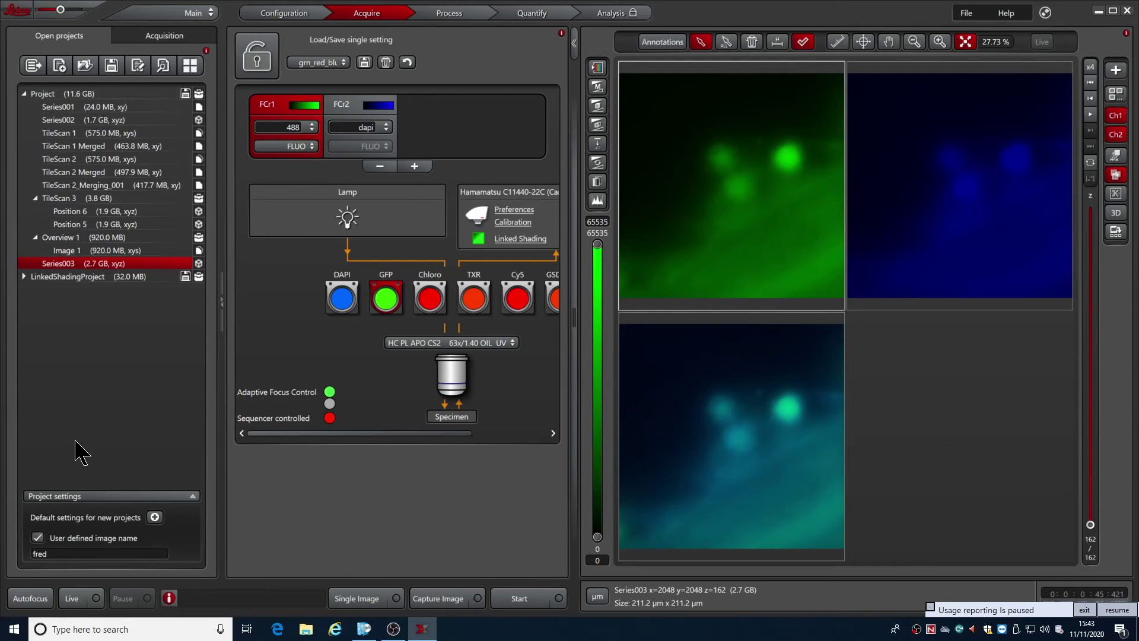
click(369, 602)
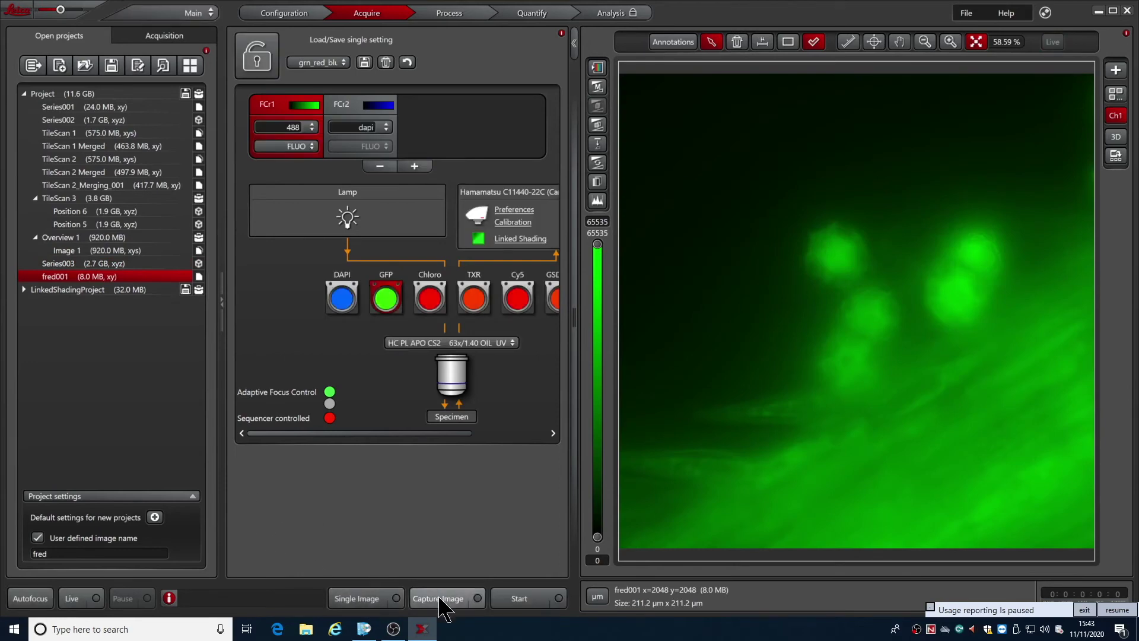
click(440, 599)
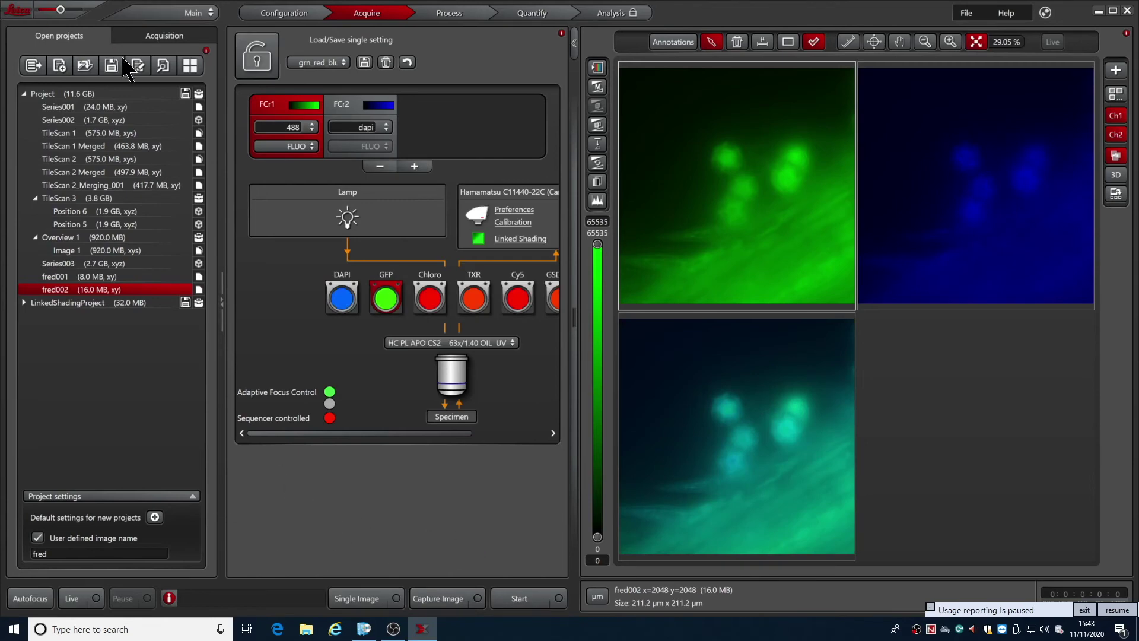
click(145, 37)
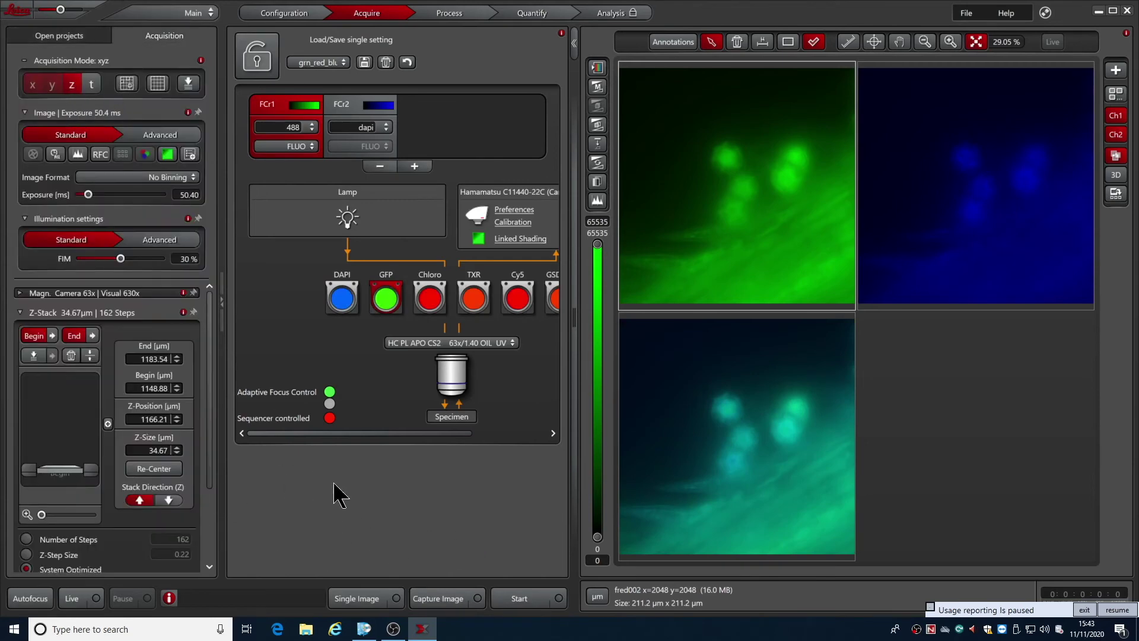
click(36, 36)
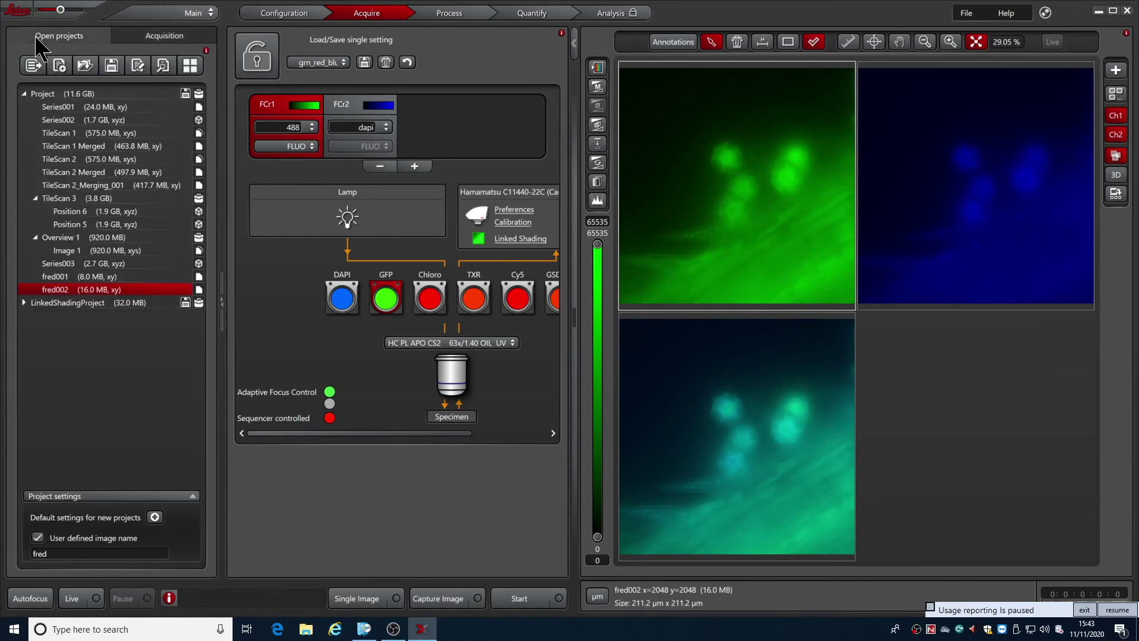
Delete the unwanted images from the project tree.
click(74, 250)
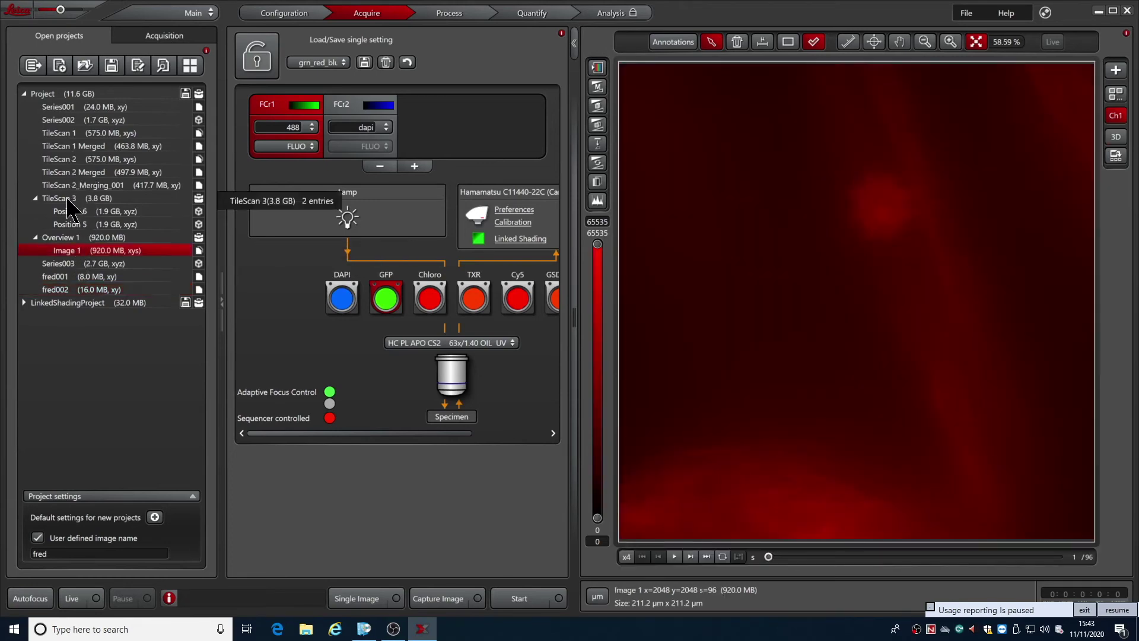
click(62, 134)
shift+click(65, 146)
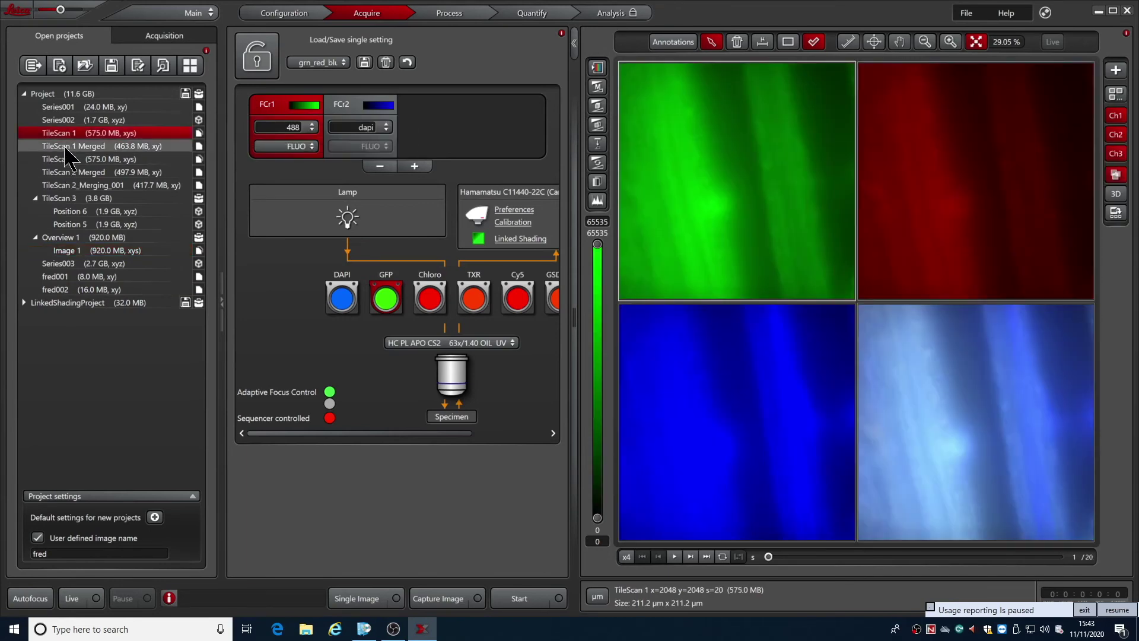
key(Delete)
key(Return)
click(53, 251)
shift+click(53, 263)
key(Delete)
key(Return)
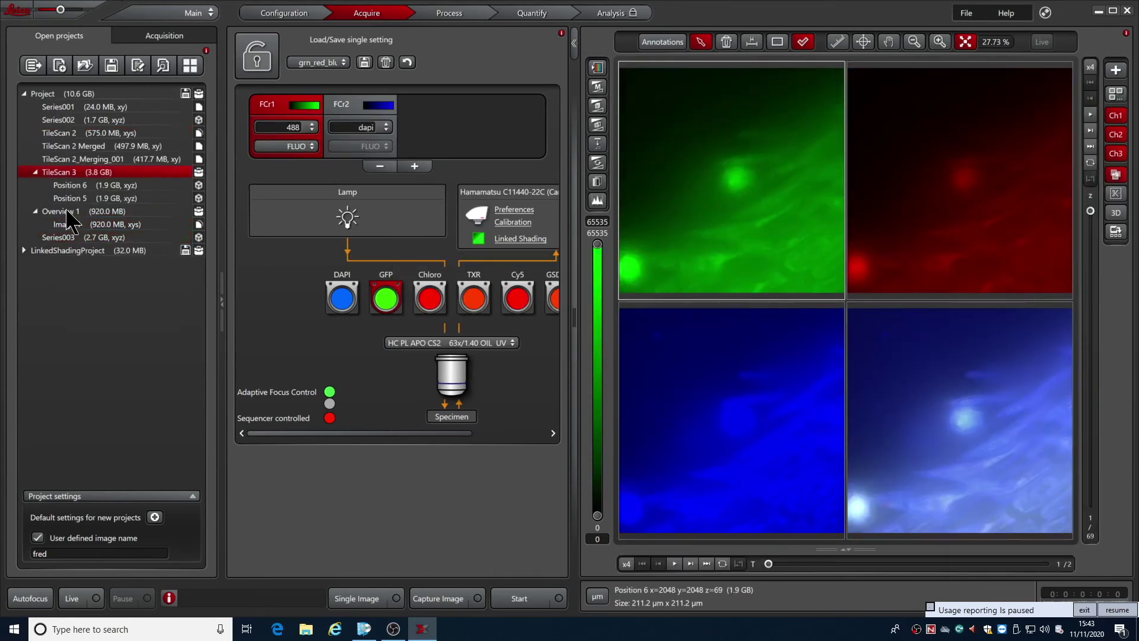
click(59, 238)
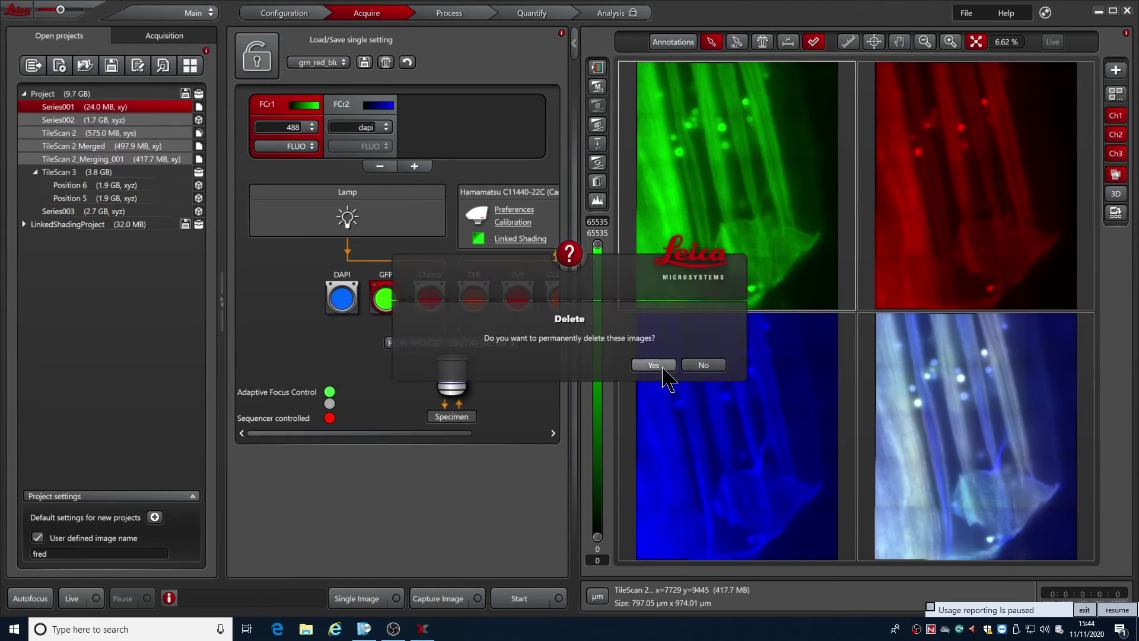
click(654, 364)
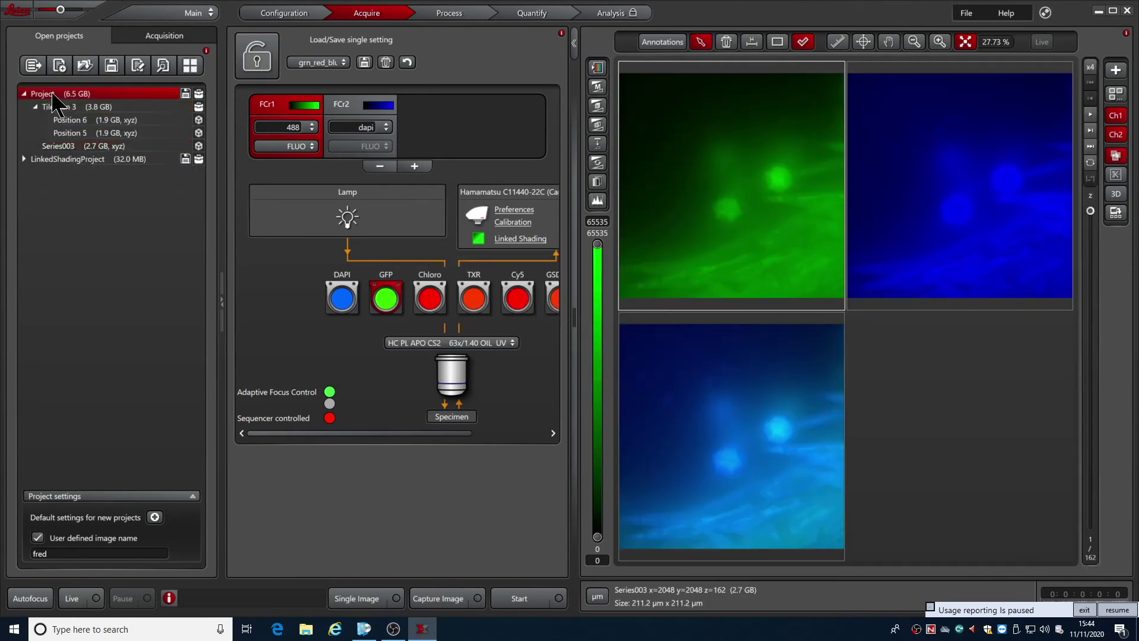
Save the project as a new file, browsing to Scratch (D:) > User_Data > 11_November.
right_click(52, 94)
click(95, 145)
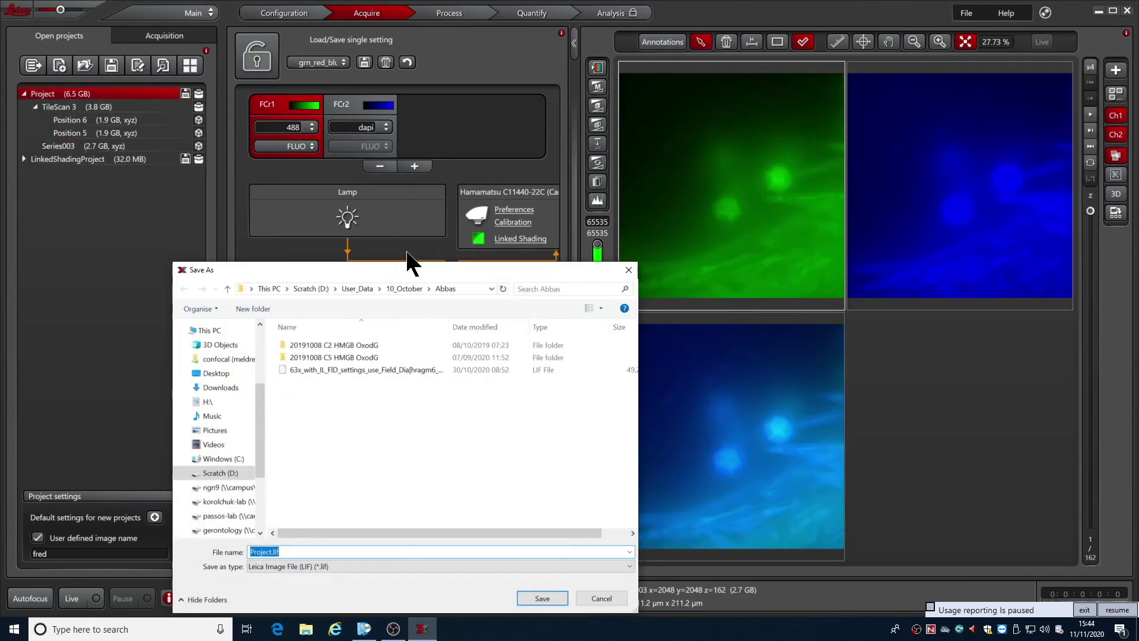
click(363, 287)
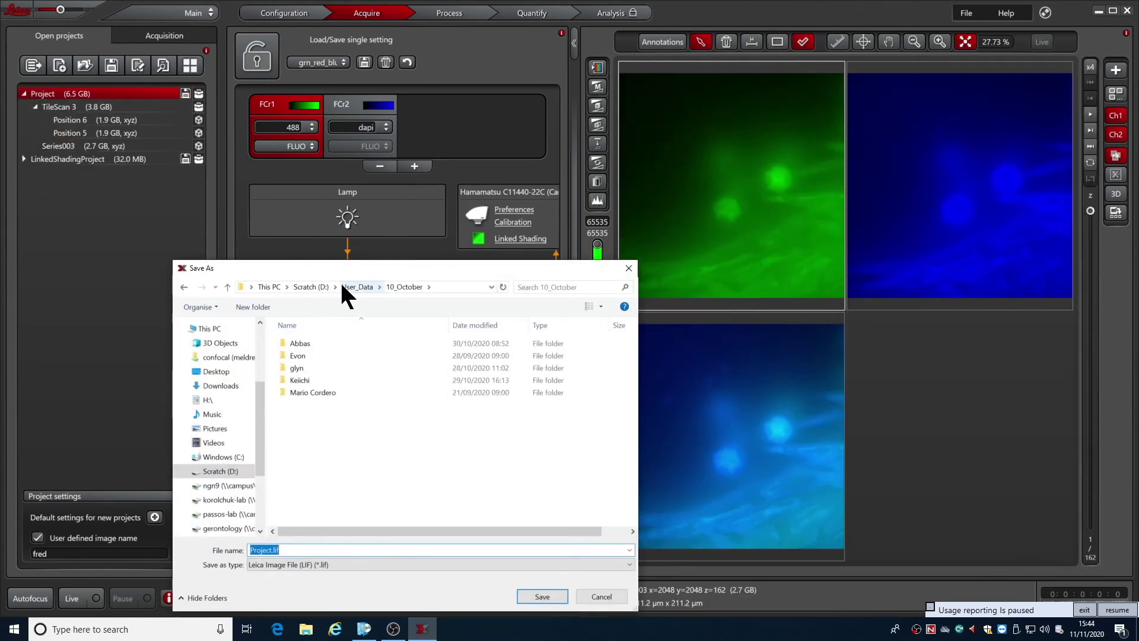
click(325, 287)
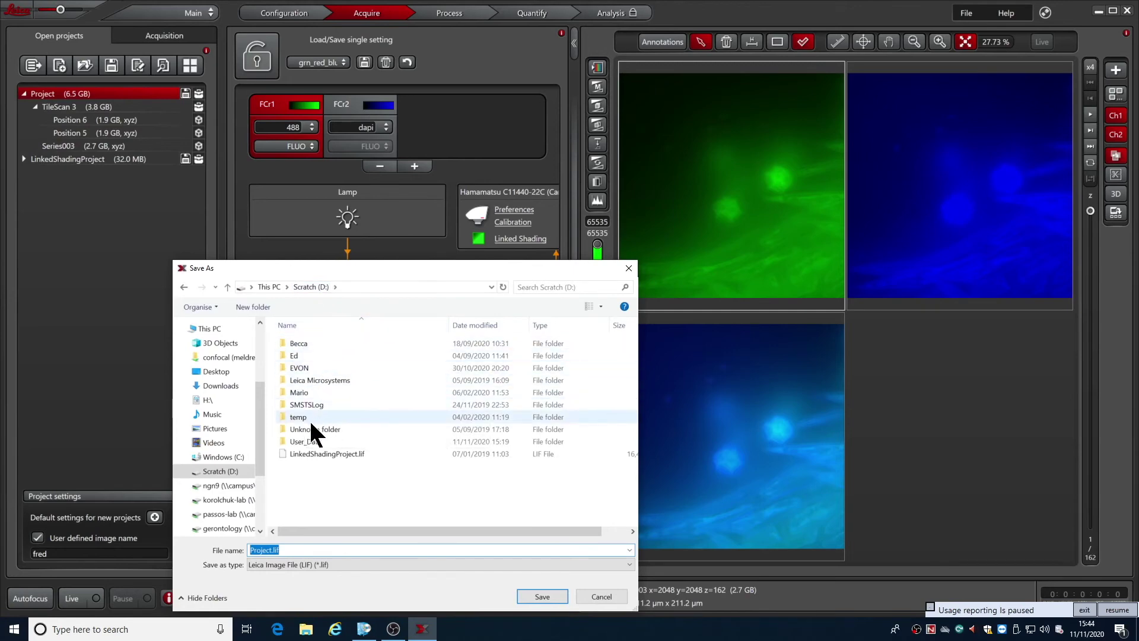
click(312, 440)
double_click(313, 440)
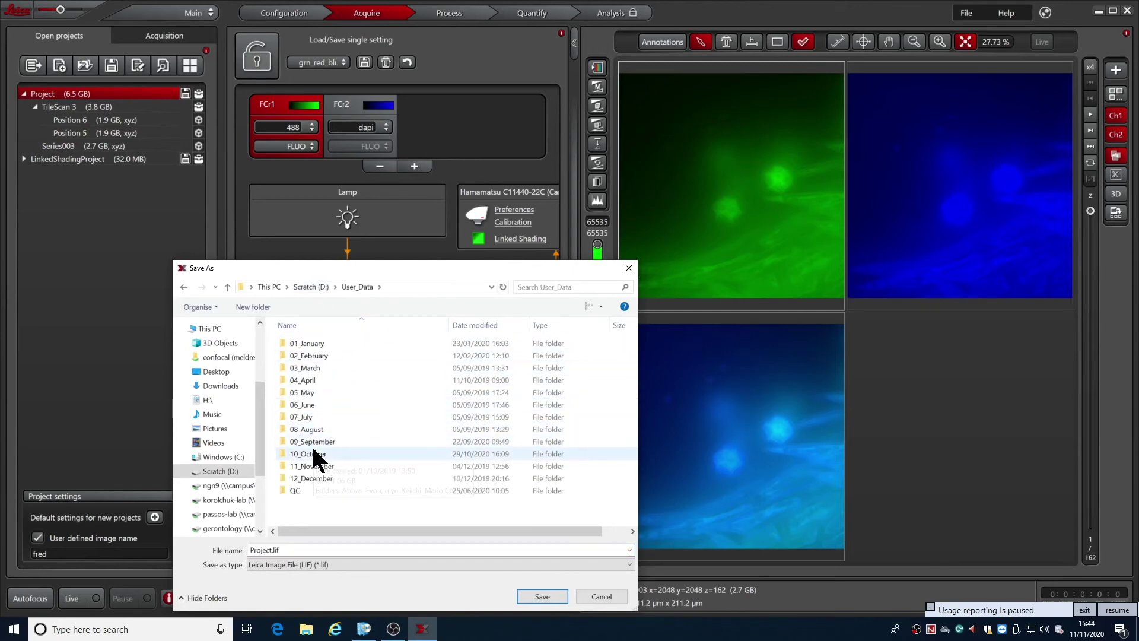
click(323, 461)
double_click(324, 465)
Create a new folder named for the user and save the project there as training_63x_dandelion.lif.
right_click(314, 398)
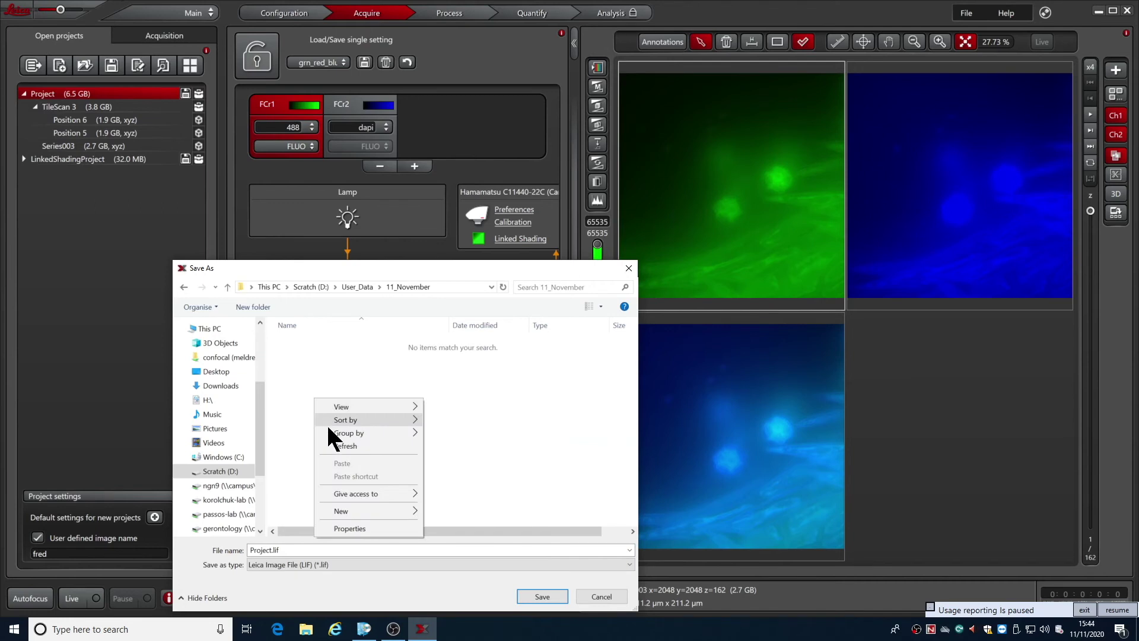
mouse_move(356, 510)
click(455, 512)
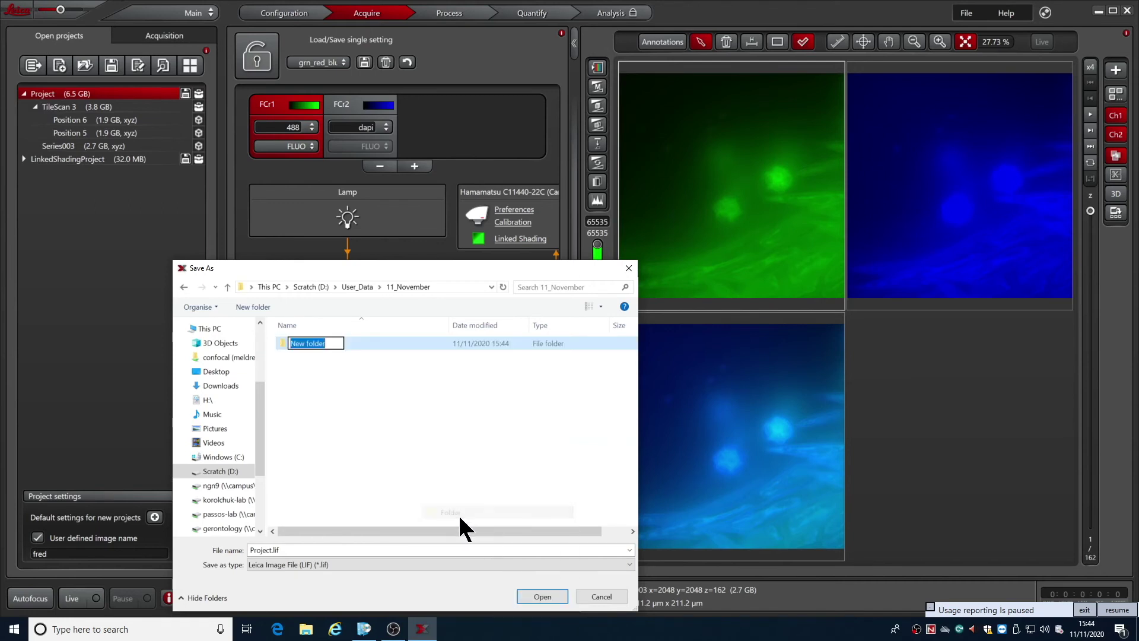
text(Glyn)
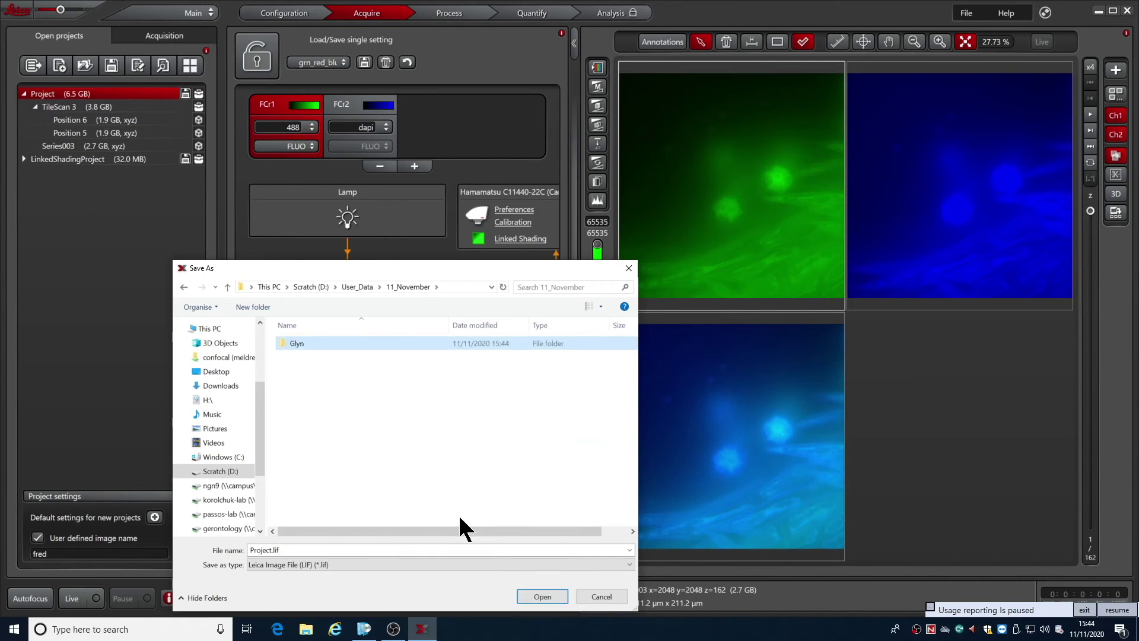
key(Return)
text(training_63x_dandelion)
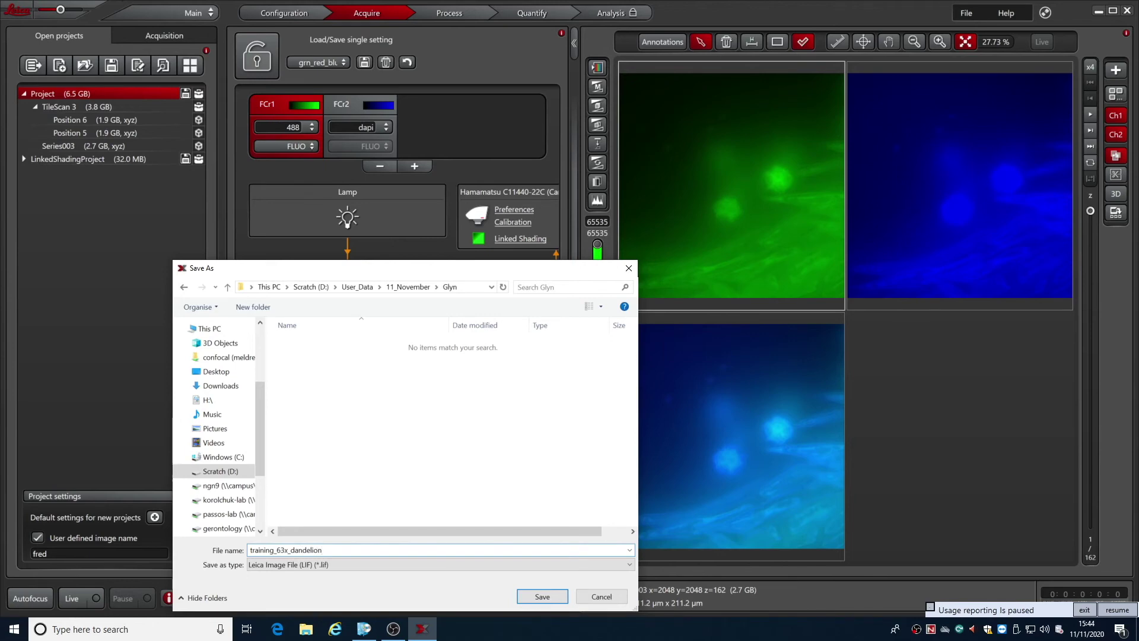
key(Return)
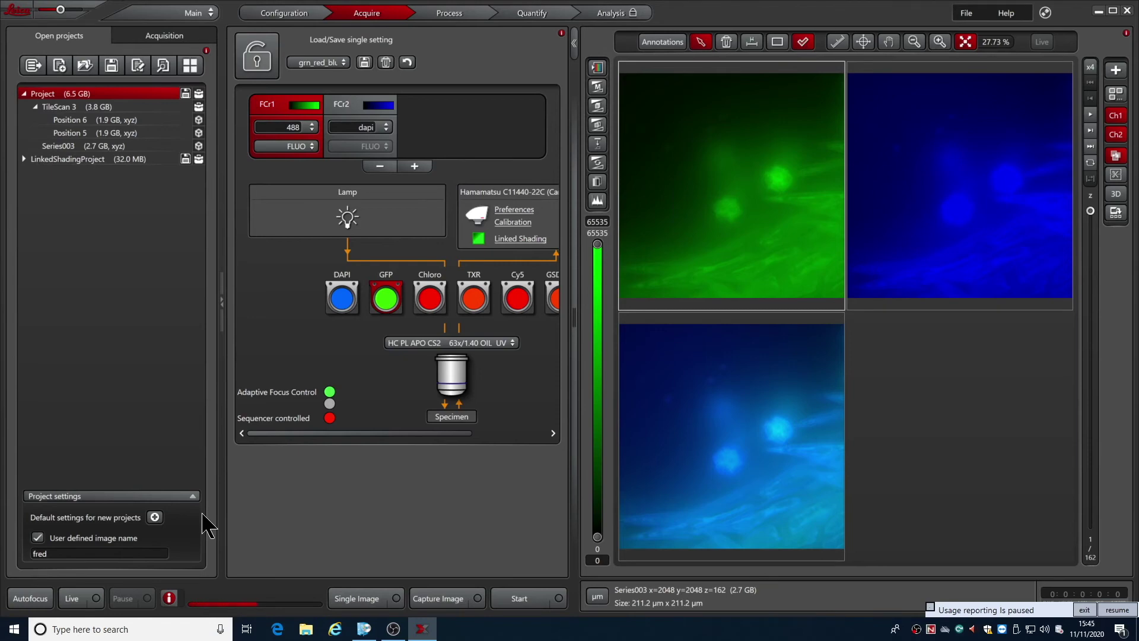
Set the active camera to the DFC450C in Camera Preferences.
click(512, 210)
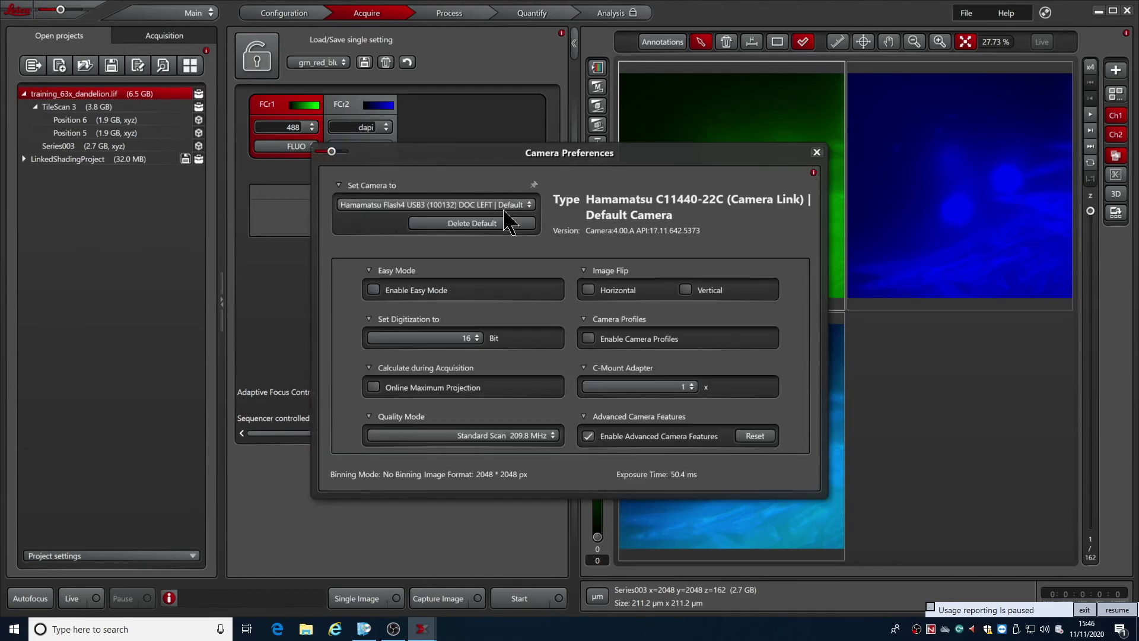
click(414, 205)
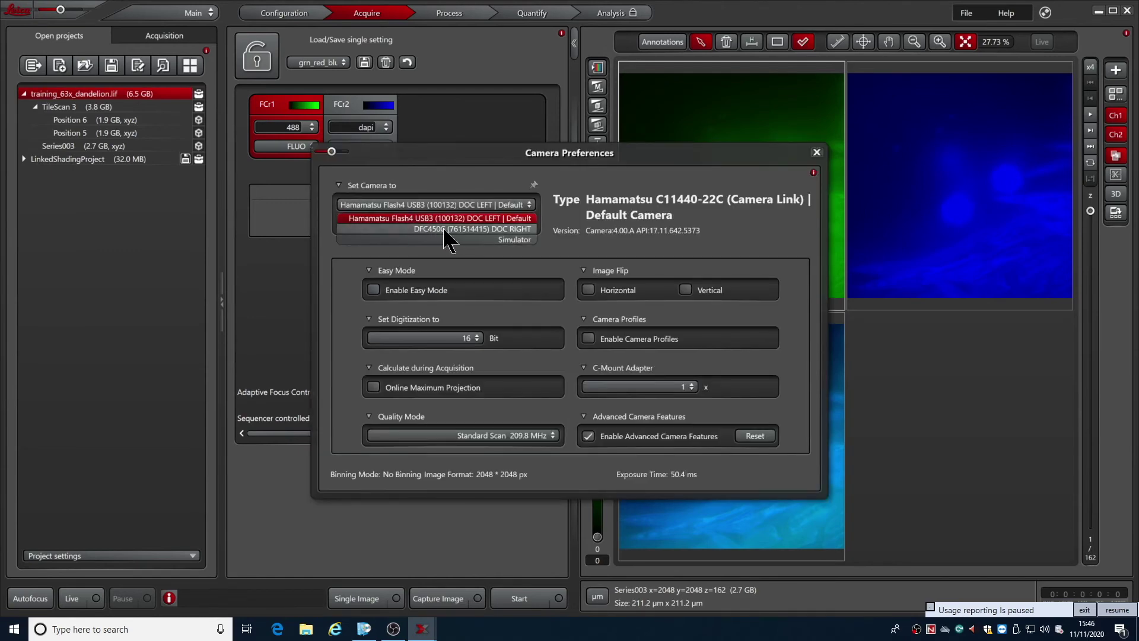
click(437, 230)
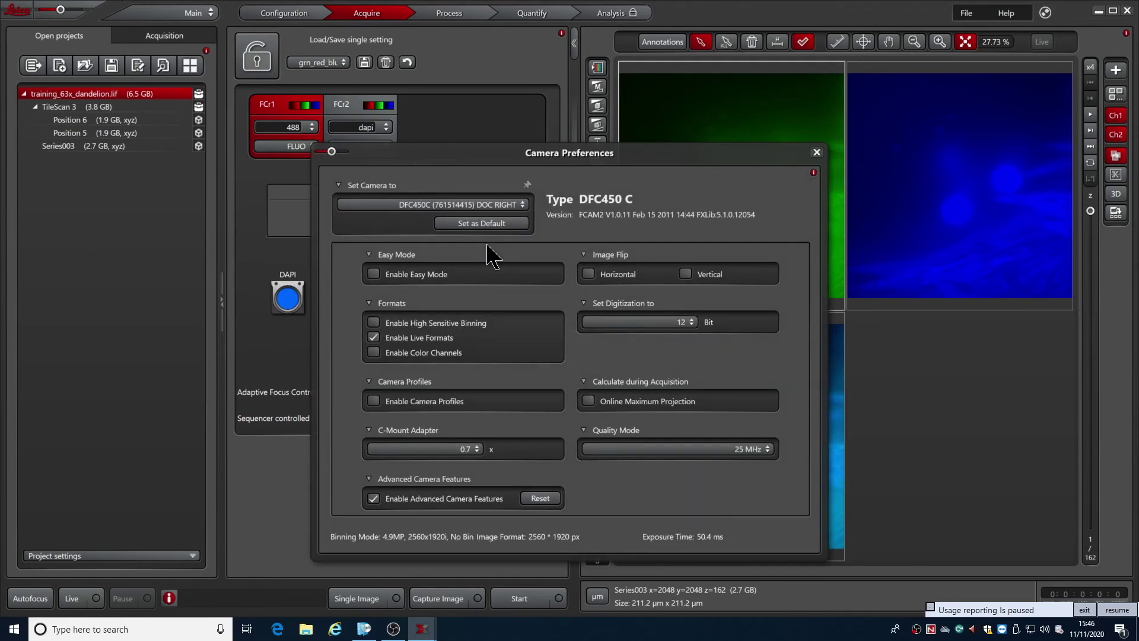
click(816, 153)
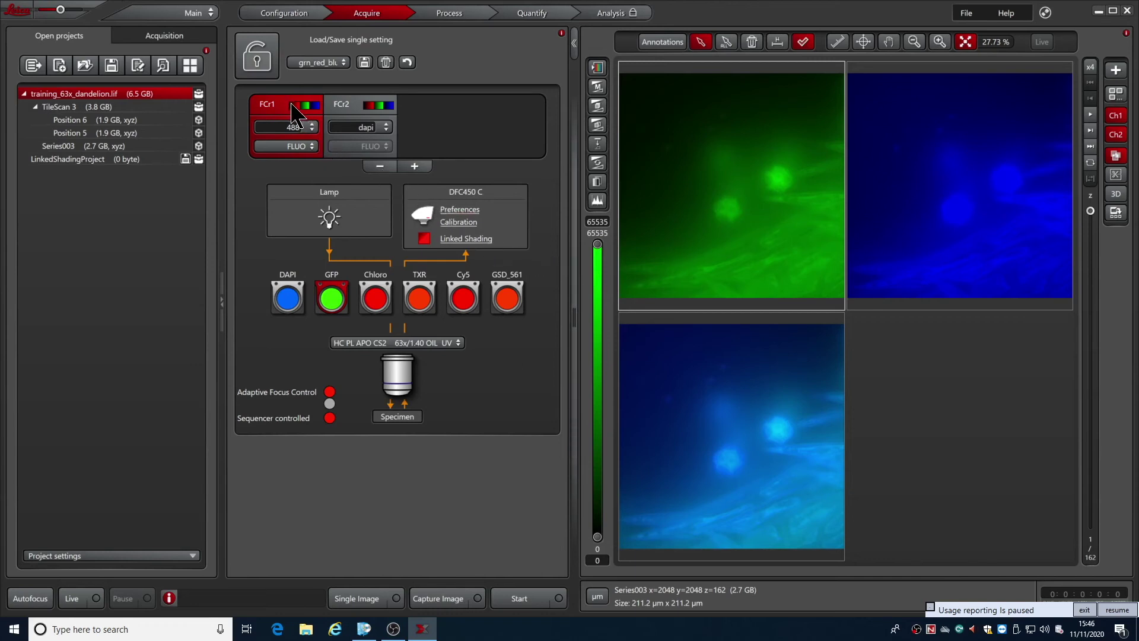
Raise the DAPI channel exposure to 287.23 ms using Color Controls while live.
click(383, 115)
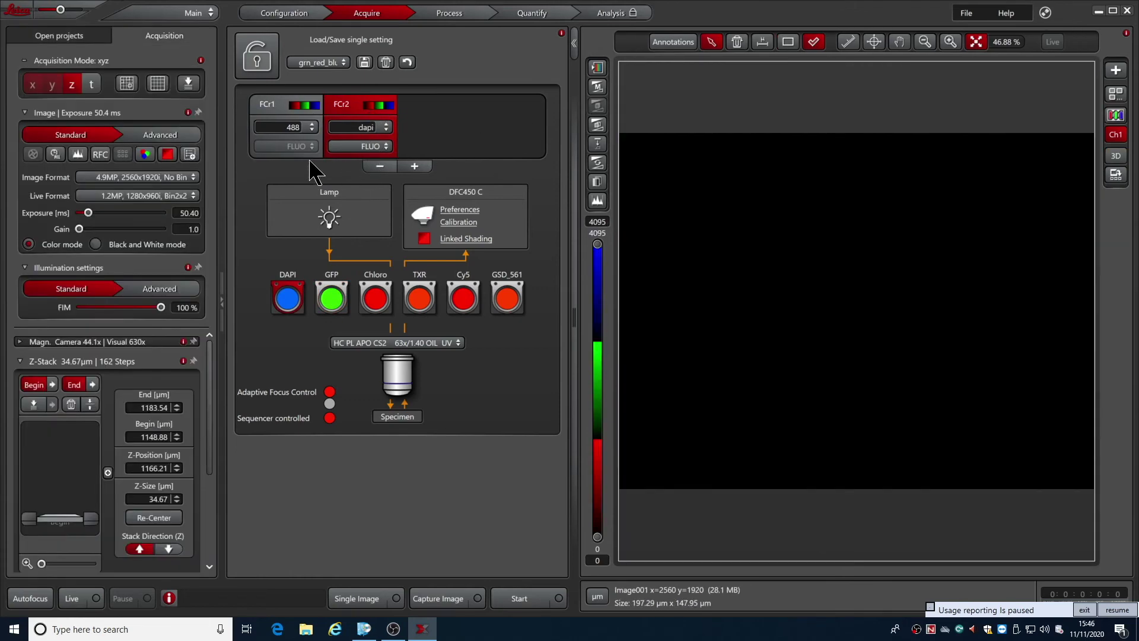
click(146, 155)
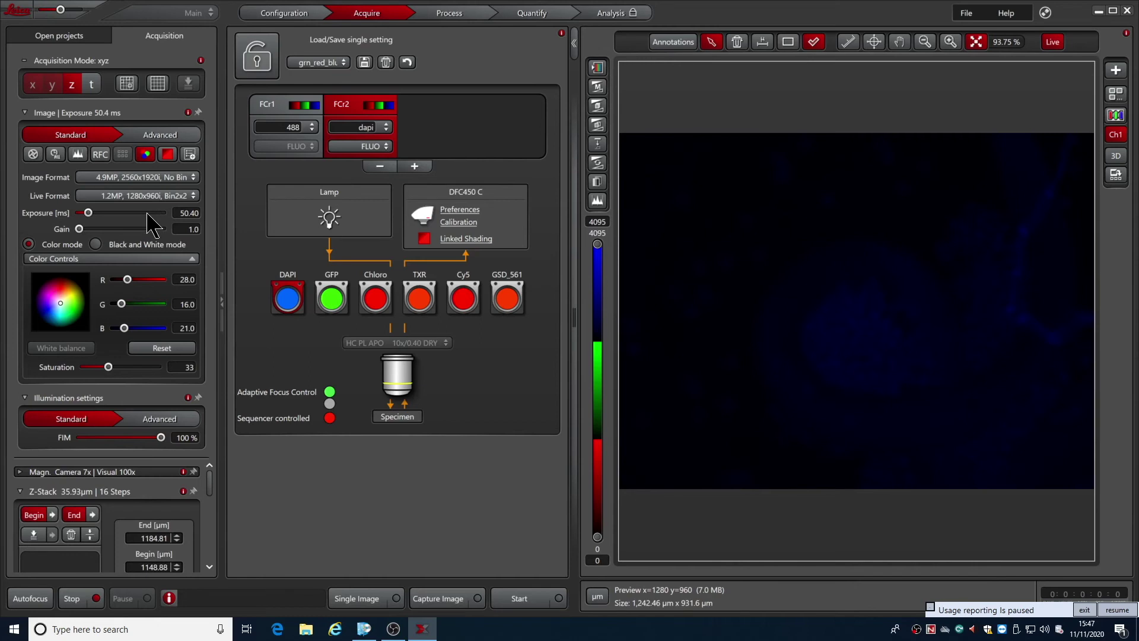
drag(93, 213, 97, 214)
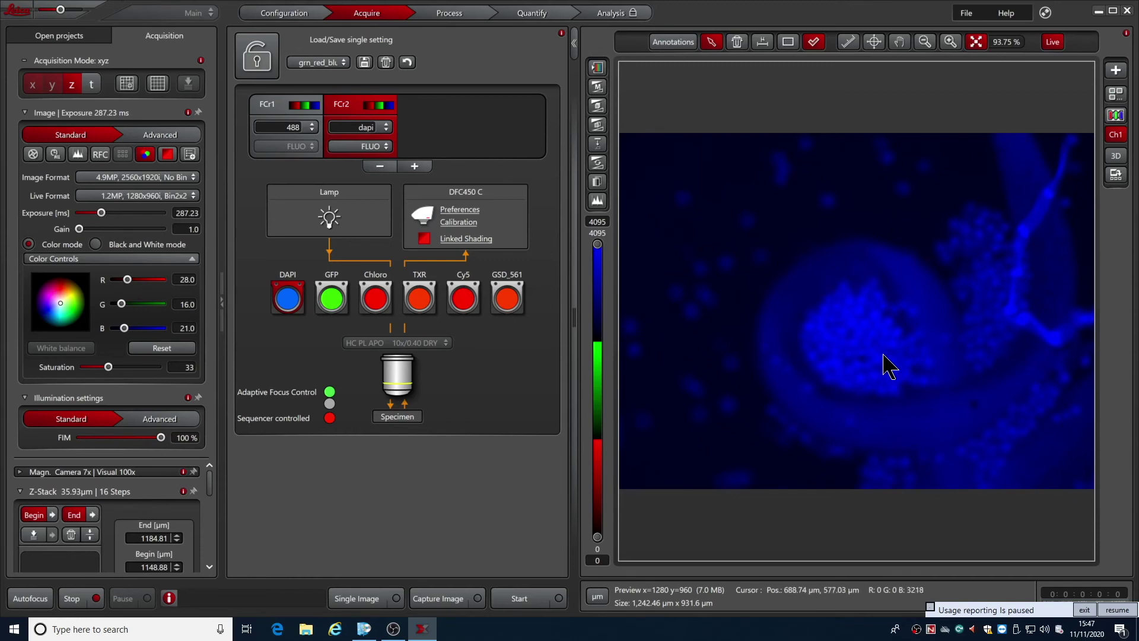
scroll(888, 364, up, 2)
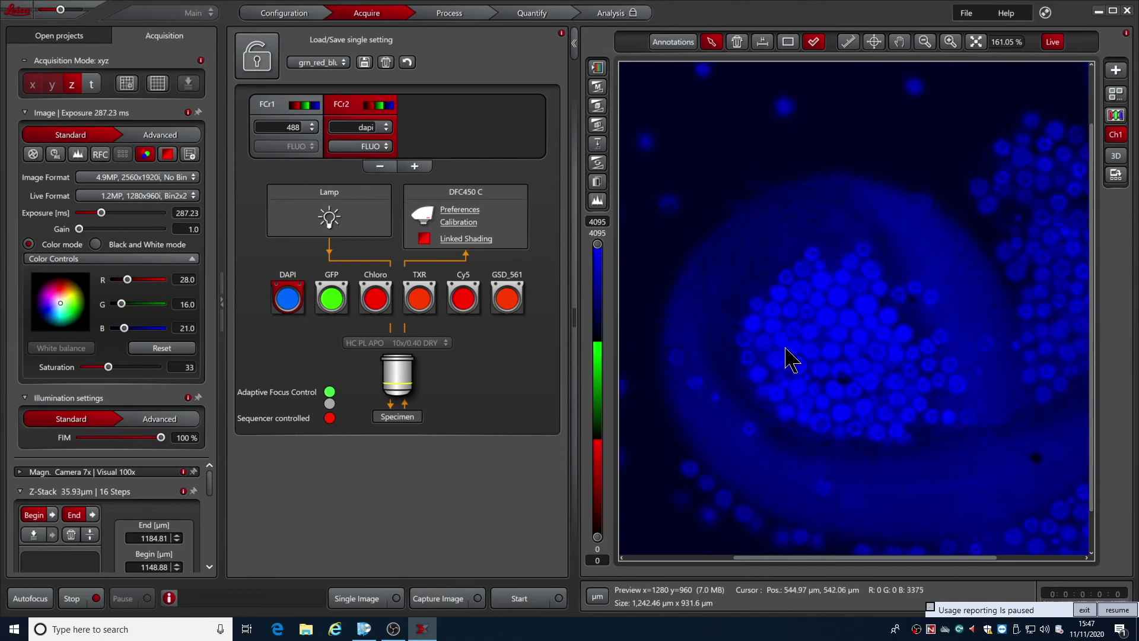
scroll(791, 359, down, 3)
scroll(792, 359, down, 1)
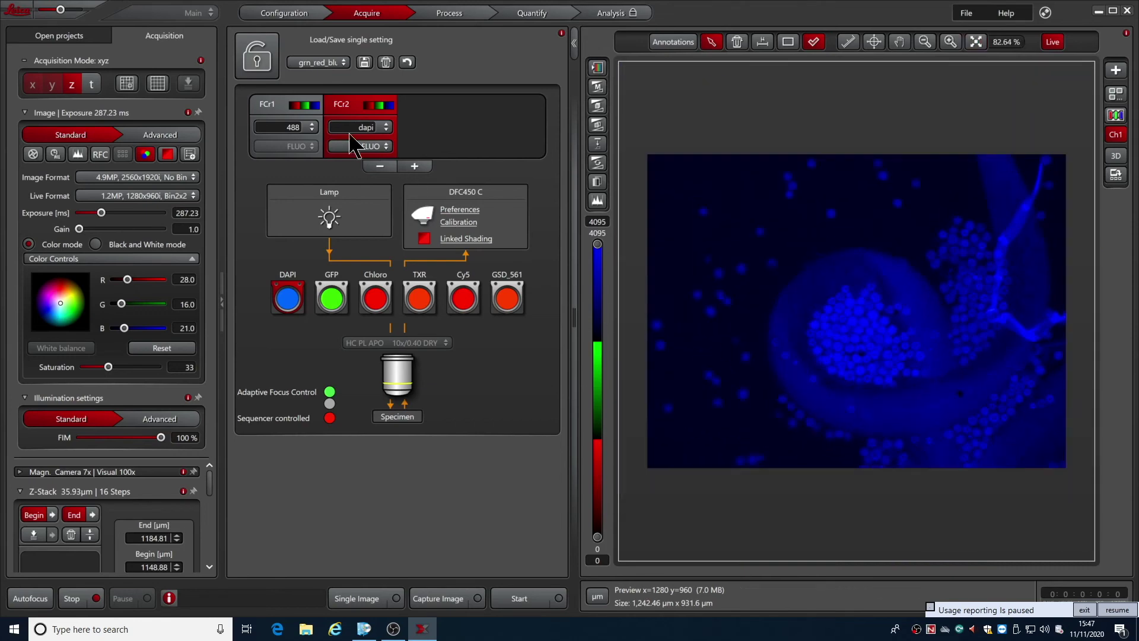
Capture a two-channel GFP and DAPI image as Image002.
click(276, 109)
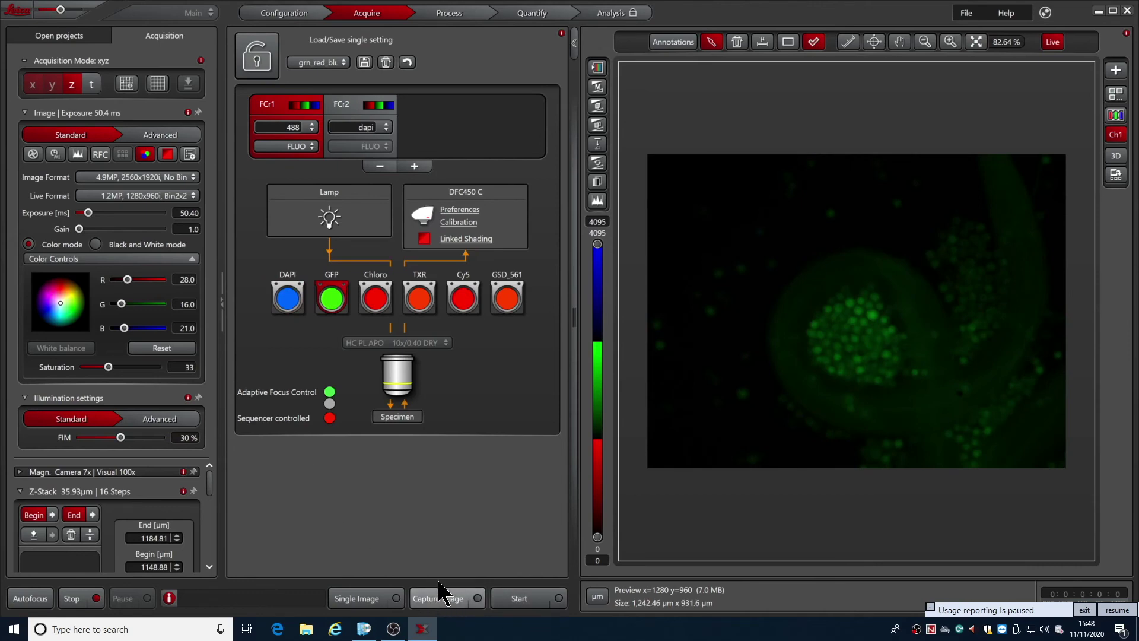
click(440, 595)
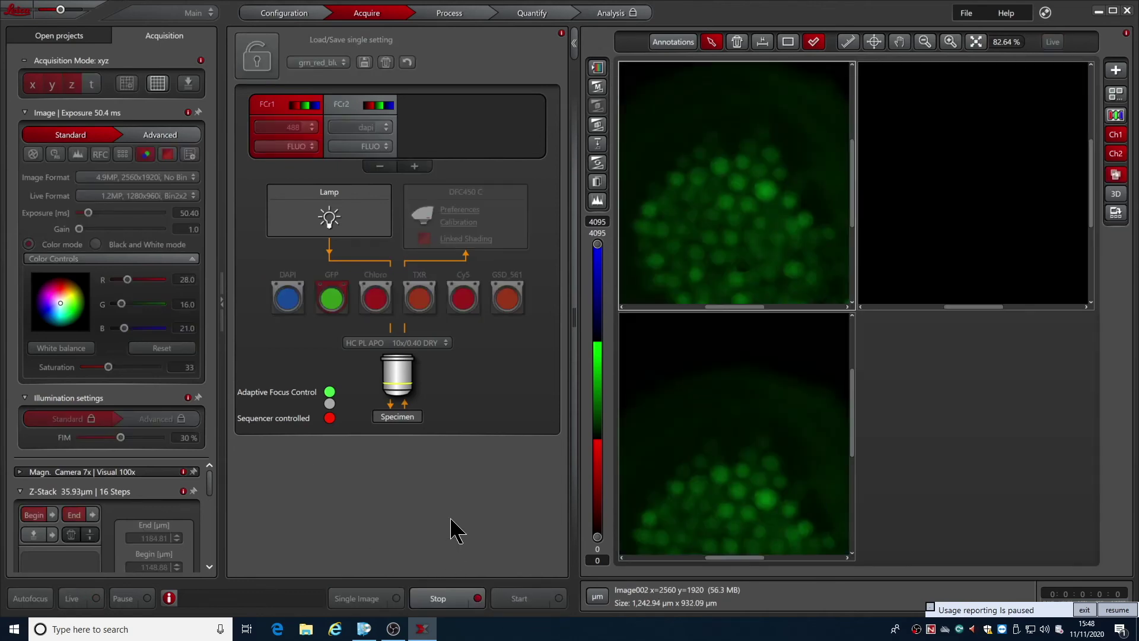
click(976, 43)
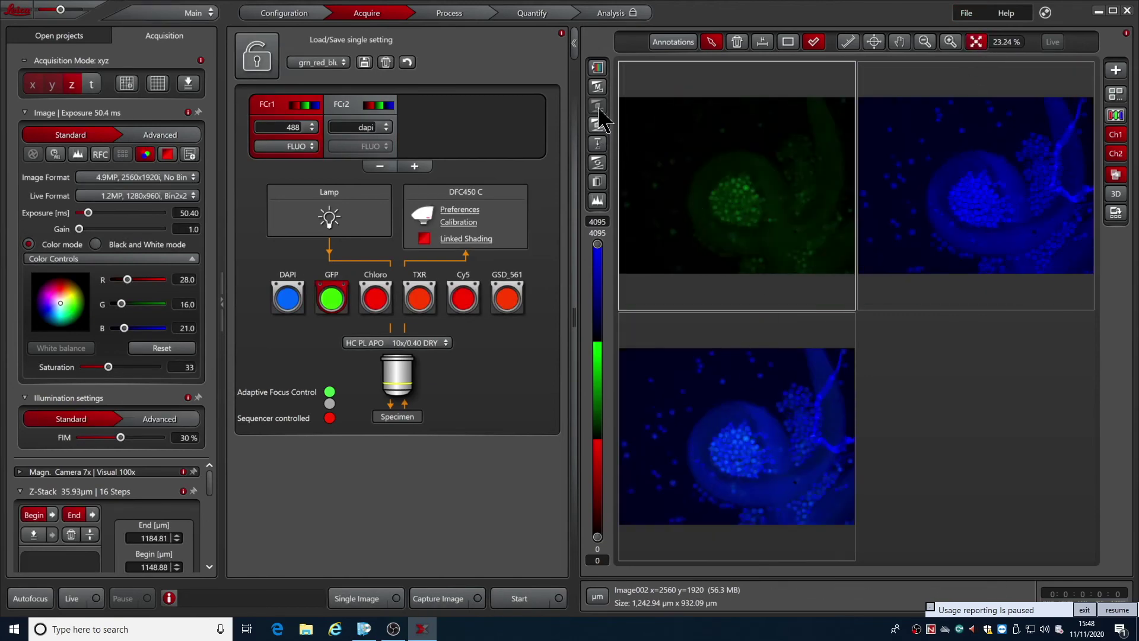
Auto-scale the 488 and DAPI channels and view the merged overlay enlarged and zoomed.
click(597, 87)
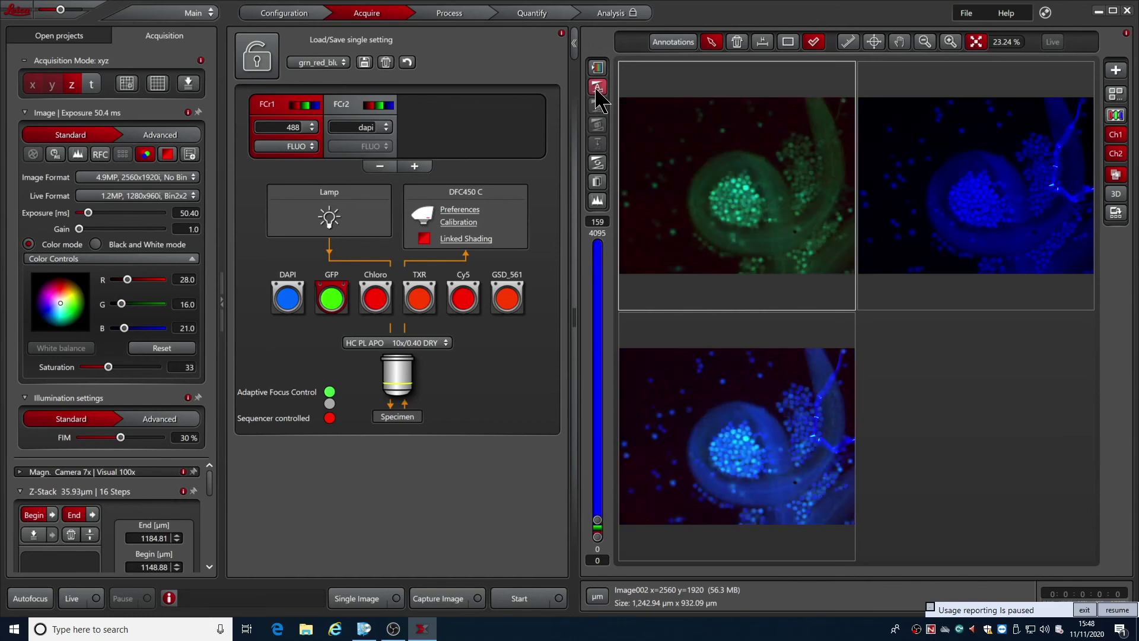
double_click(749, 457)
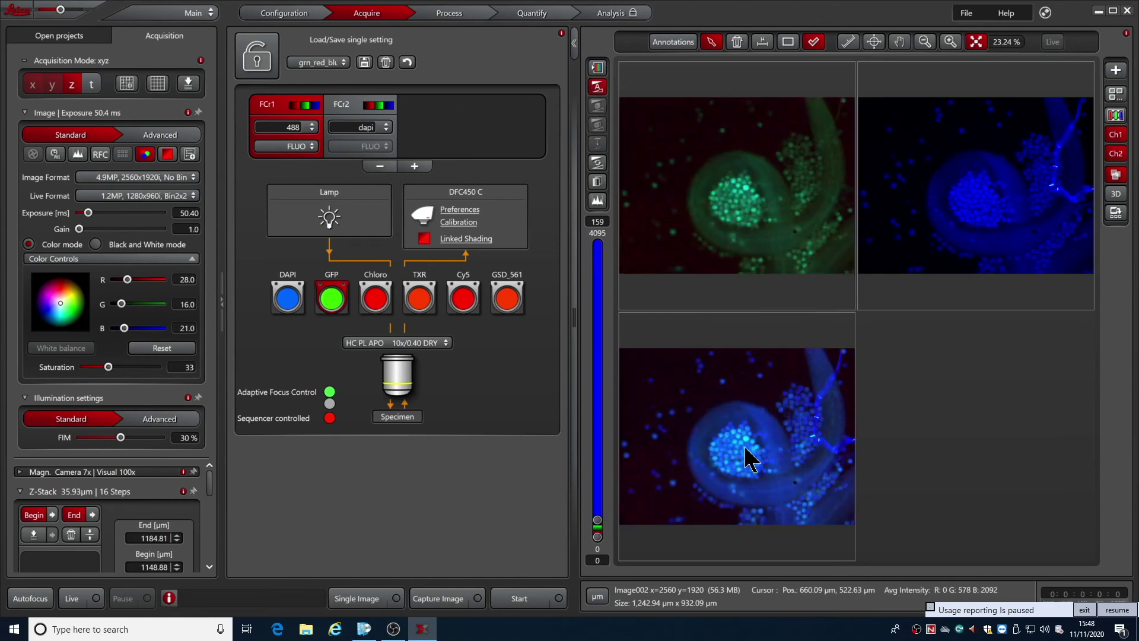
scroll(961, 379, up, 1)
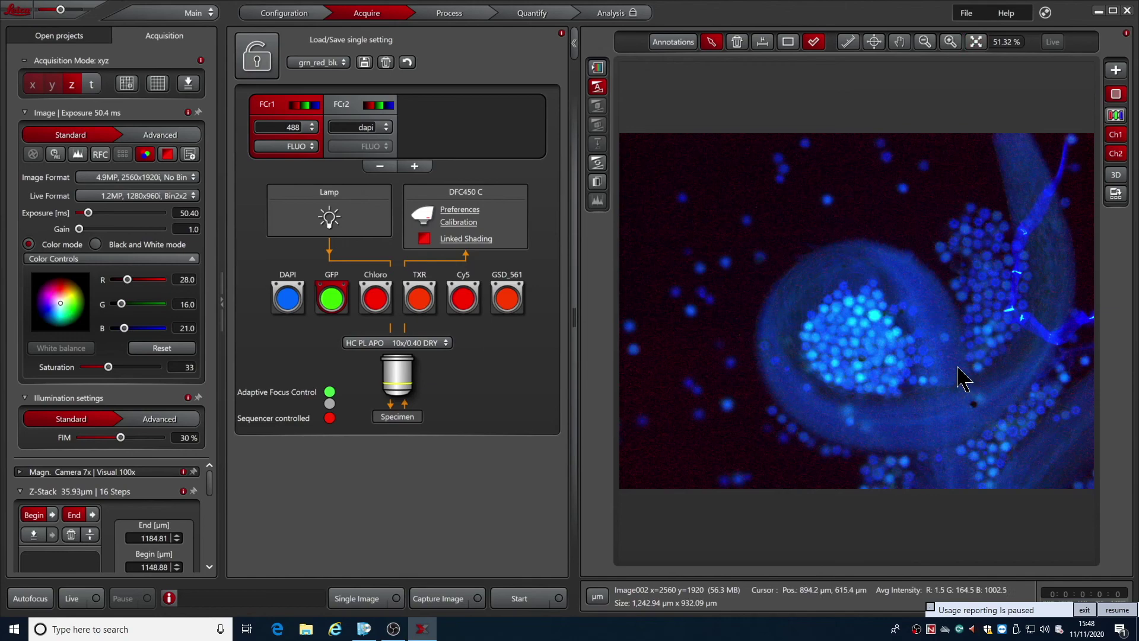
scroll(931, 375, up, 1)
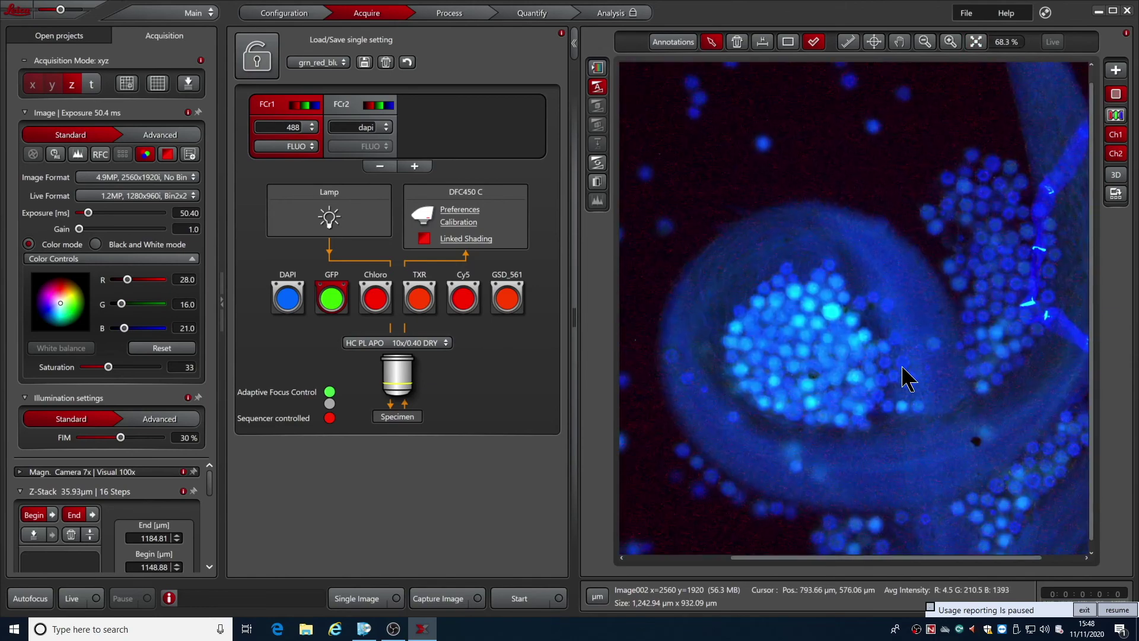
scroll(901, 378, down, 1)
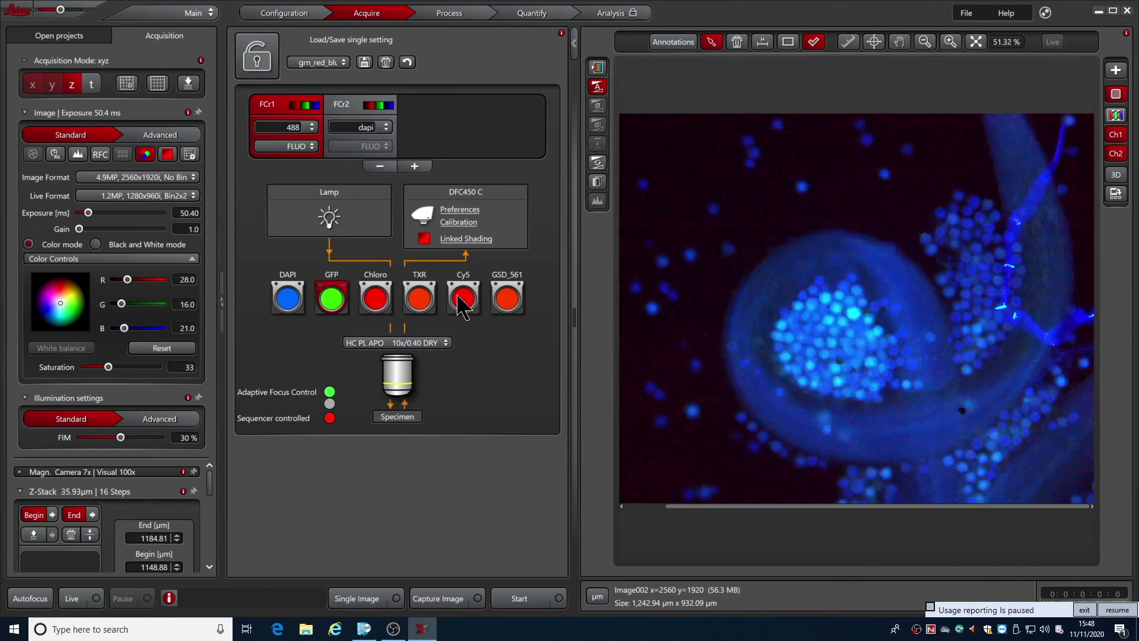
click(458, 210)
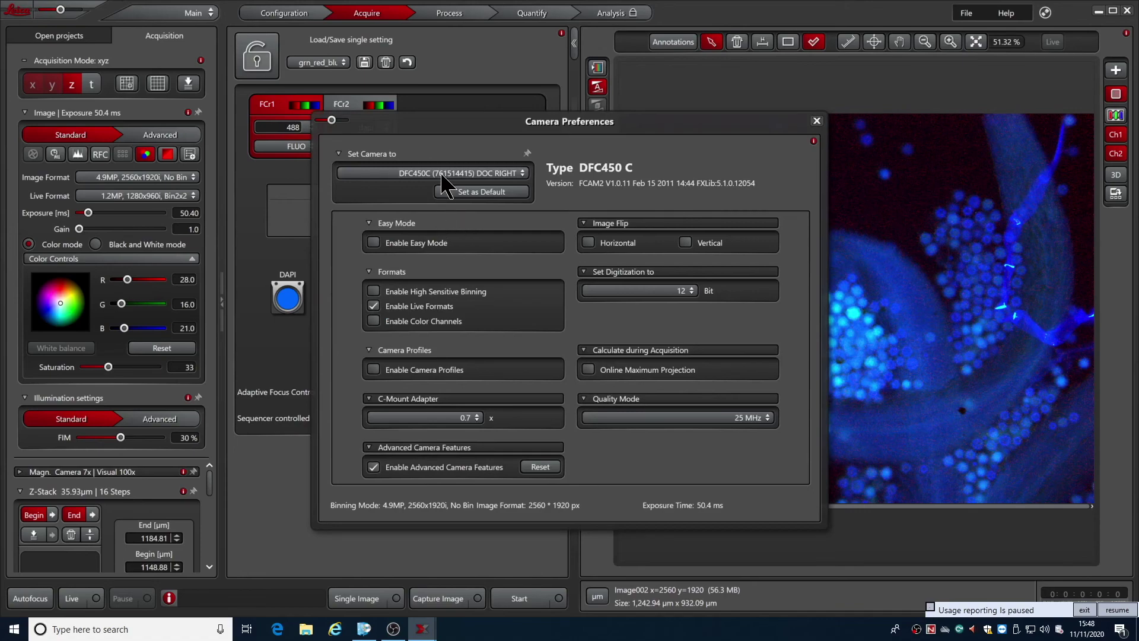
Switch the camera back to the Hamamatsu and close the camera preferences.
click(443, 173)
click(442, 185)
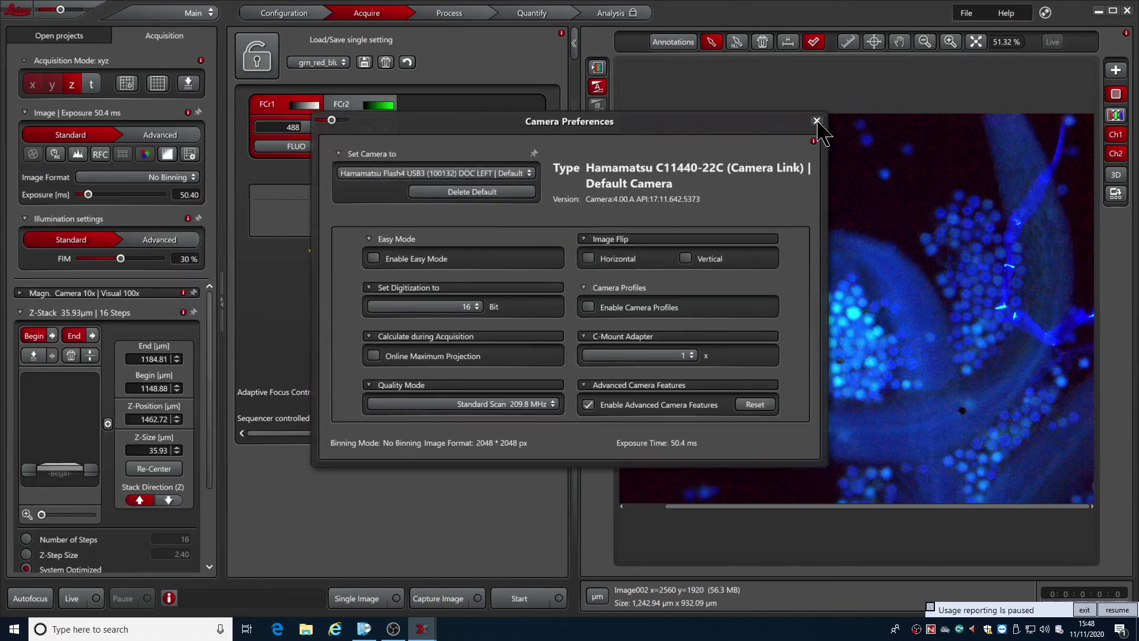
click(816, 121)
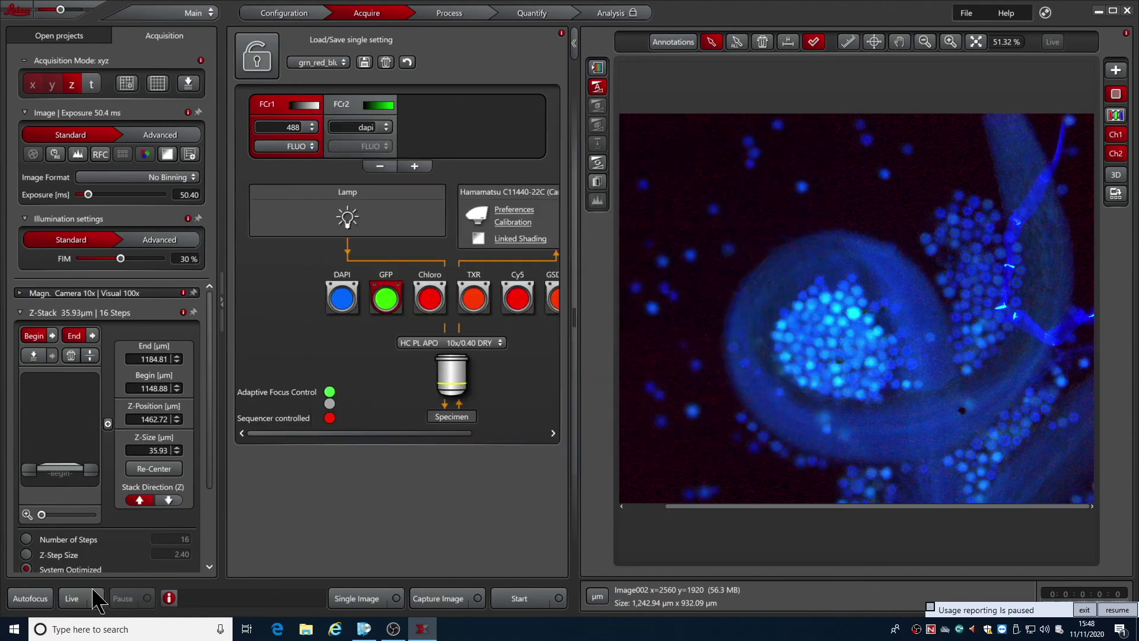
Give FCr1 a green colour table and the DAPI channel (FCr2) a blue one.
click(305, 111)
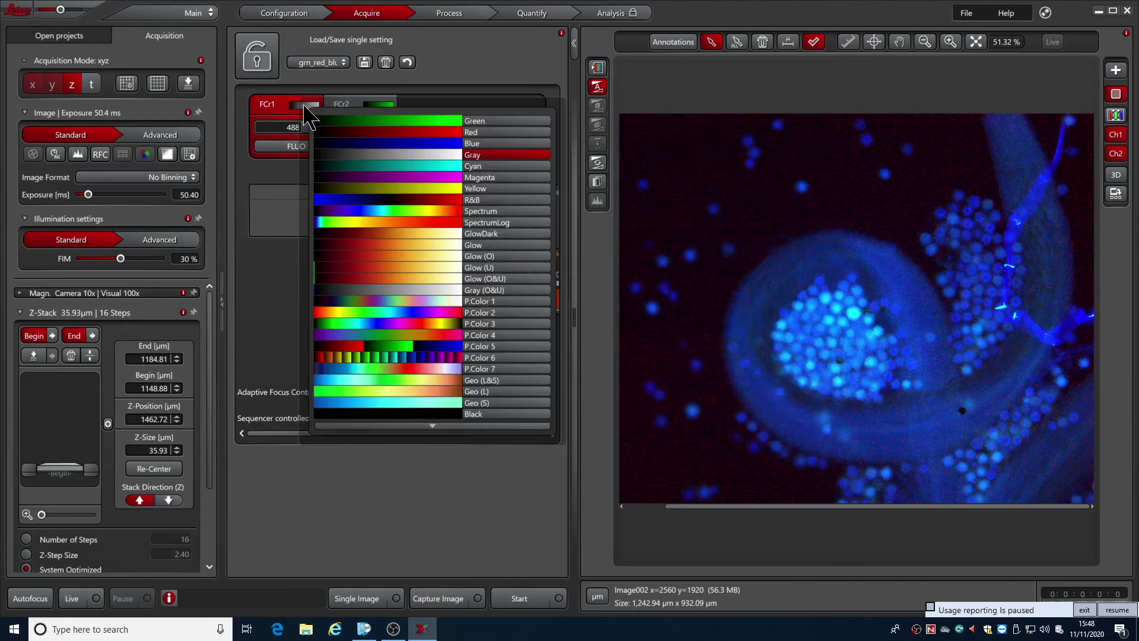
click(347, 122)
click(385, 104)
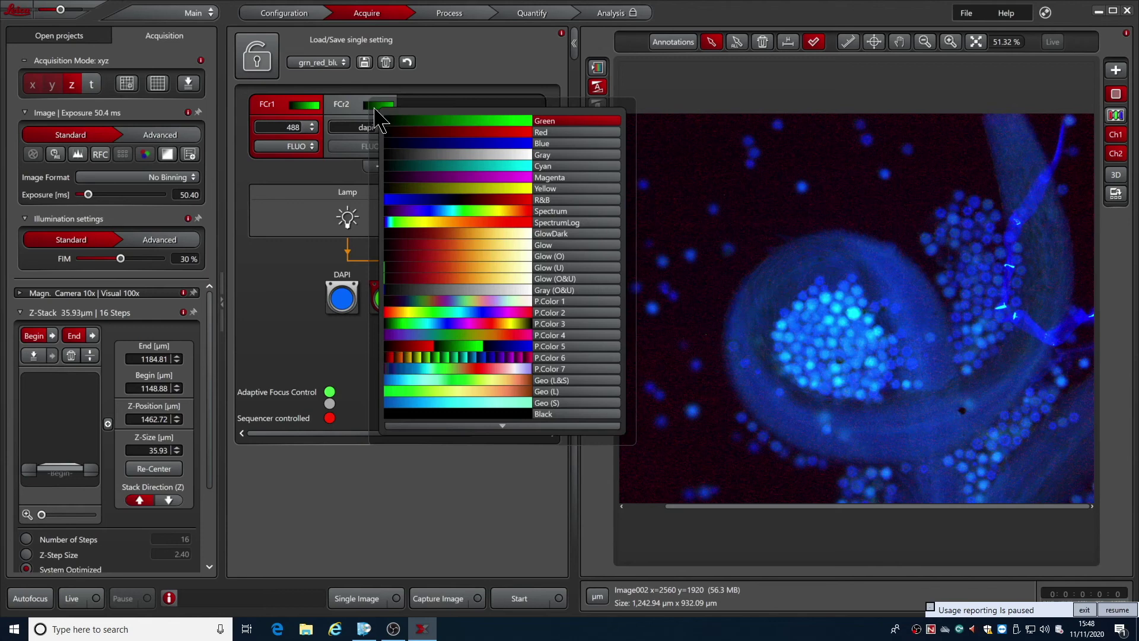
click(419, 153)
Start Live with a hot colour scale, raise the display maximum, and set DAPI exposure to about 199 ms.
click(69, 599)
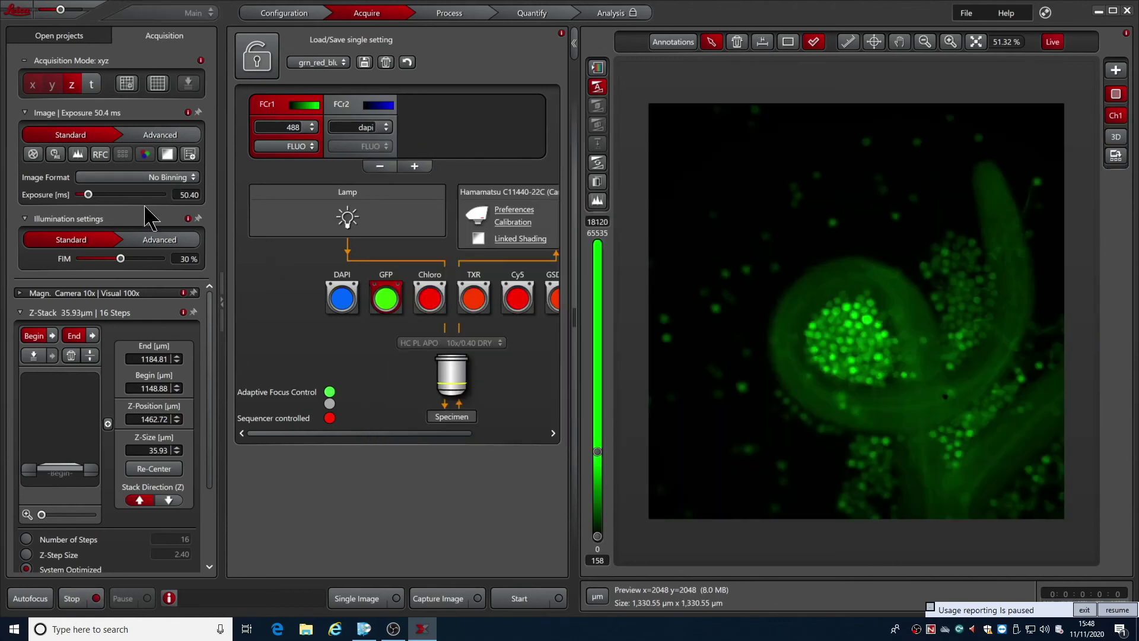
click(597, 67)
drag(598, 455, 605, 254)
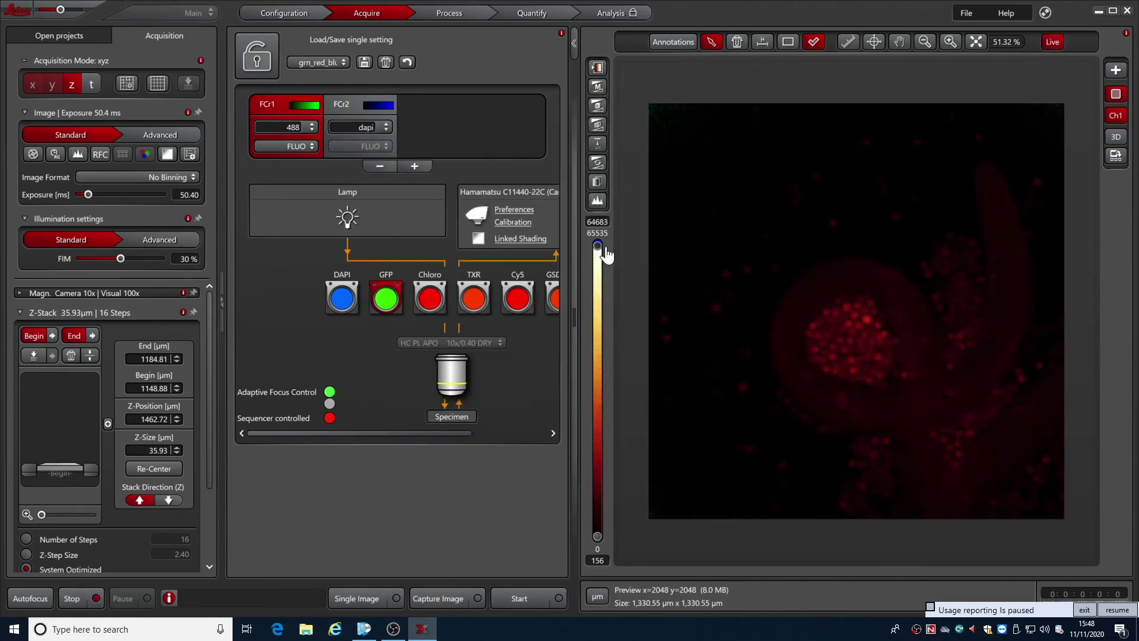
click(359, 116)
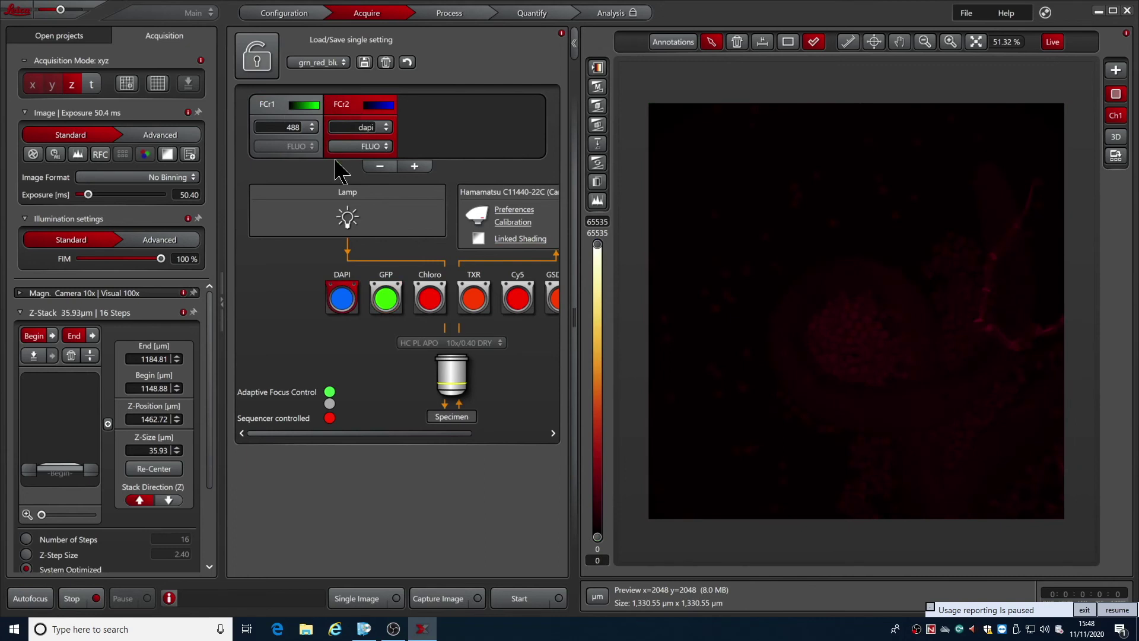
drag(89, 194, 98, 196)
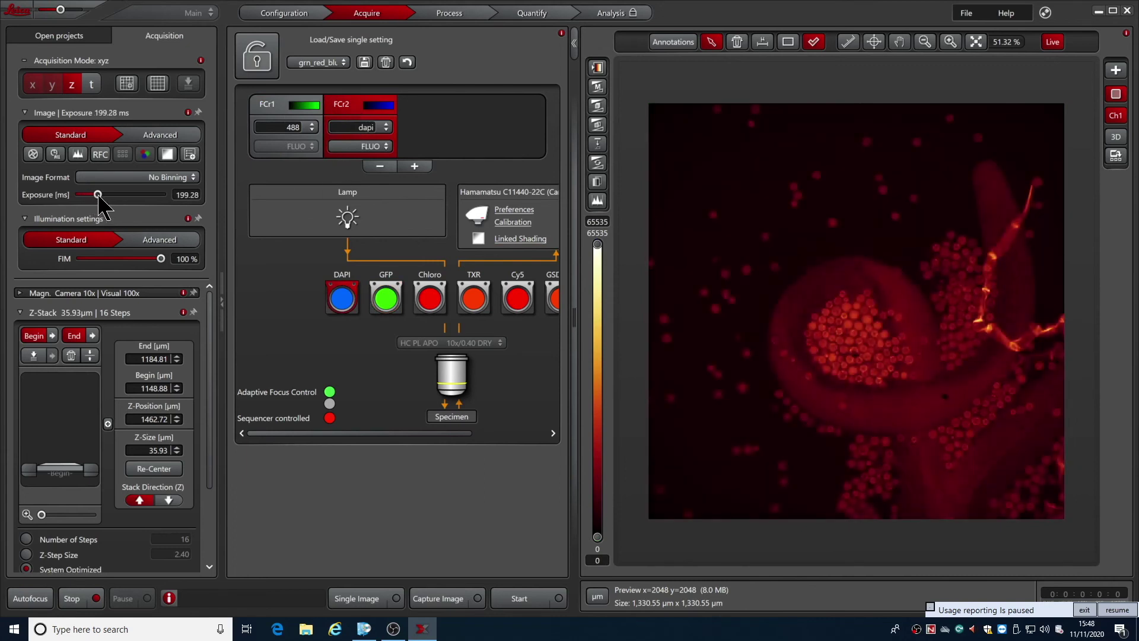
Add a third Chloro-filter channel exposed at 435.4 ms, then stop Live.
click(277, 109)
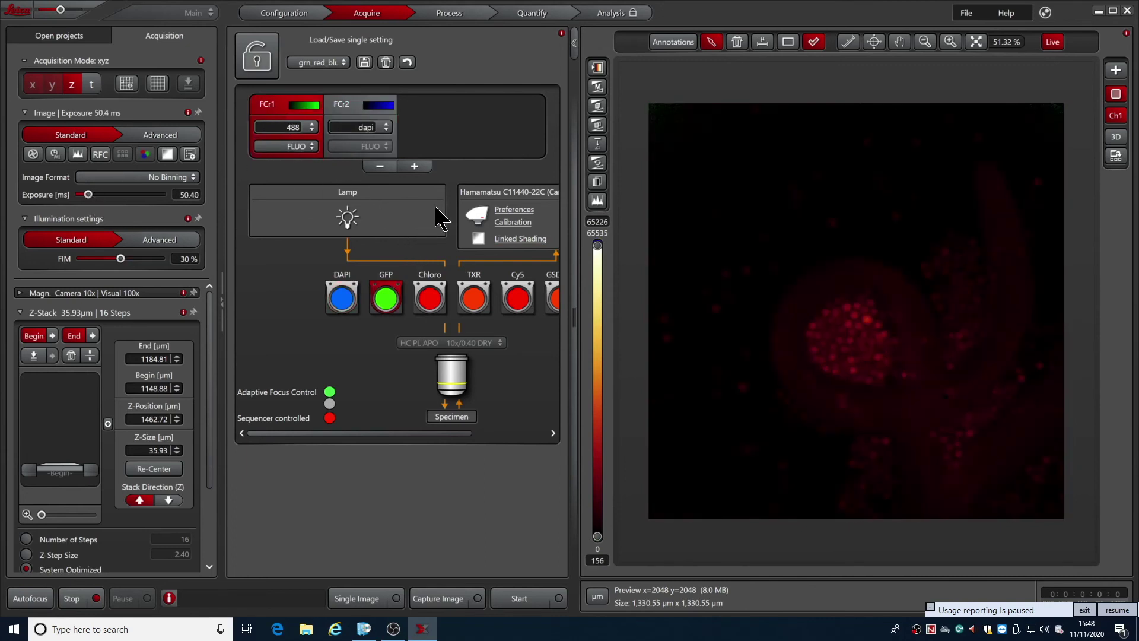
click(430, 298)
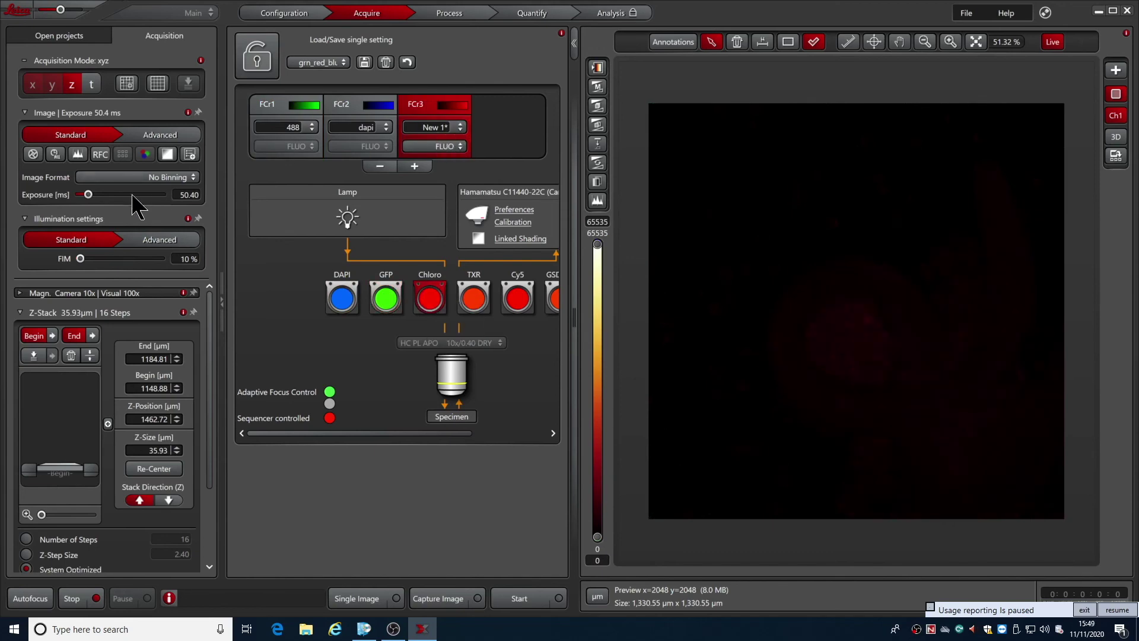
drag(92, 196, 110, 195)
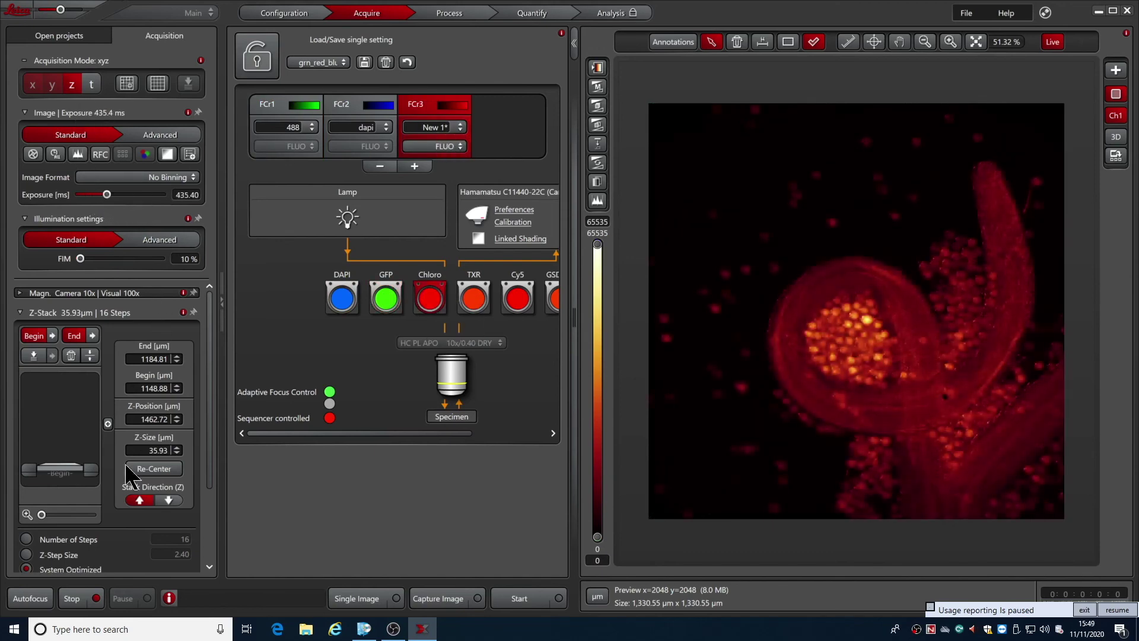
click(72, 598)
Capture the three-channel image, fit all four views and auto-scale every channel's brightness.
click(442, 599)
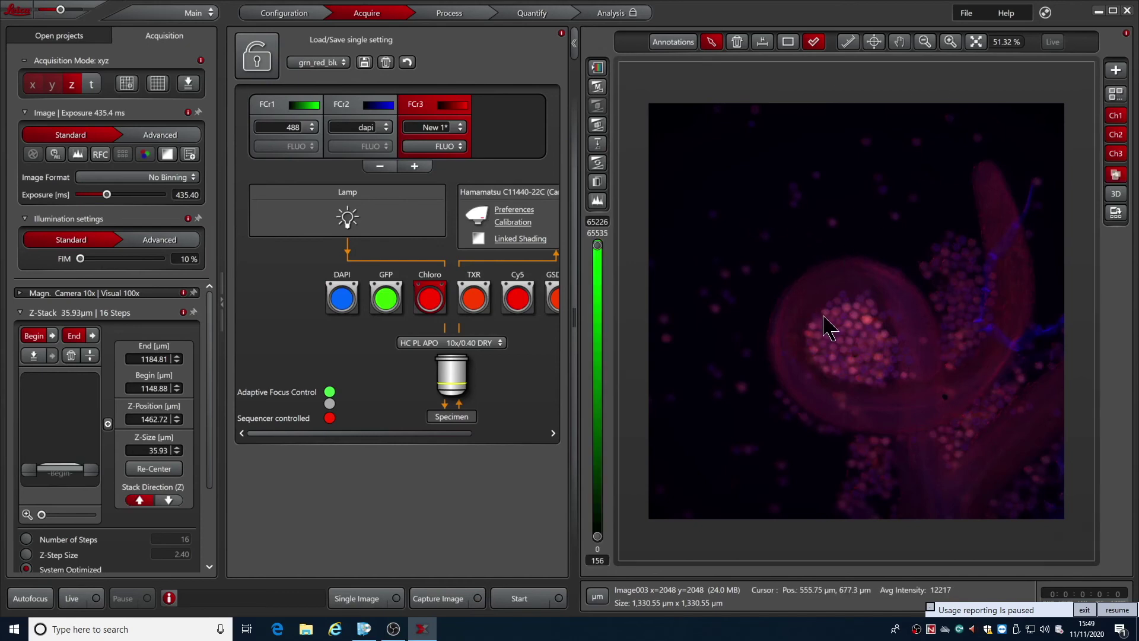
click(976, 43)
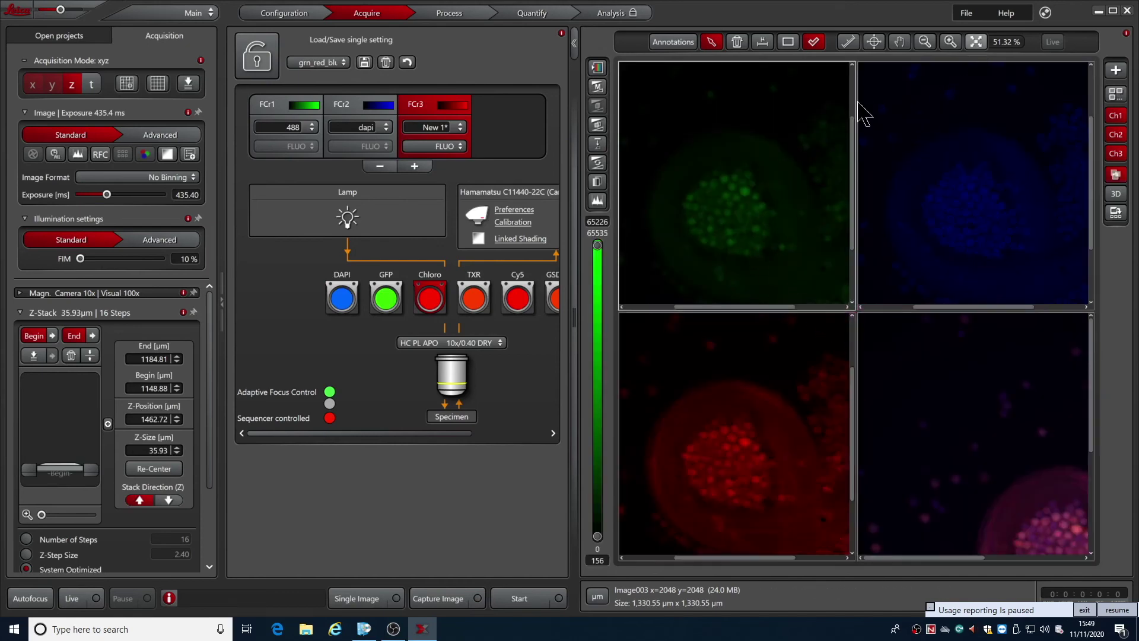
click(597, 87)
Inspect the DAPI and Chloro views, enlarge and zoom into the merged overlay, then resume Live.
click(948, 208)
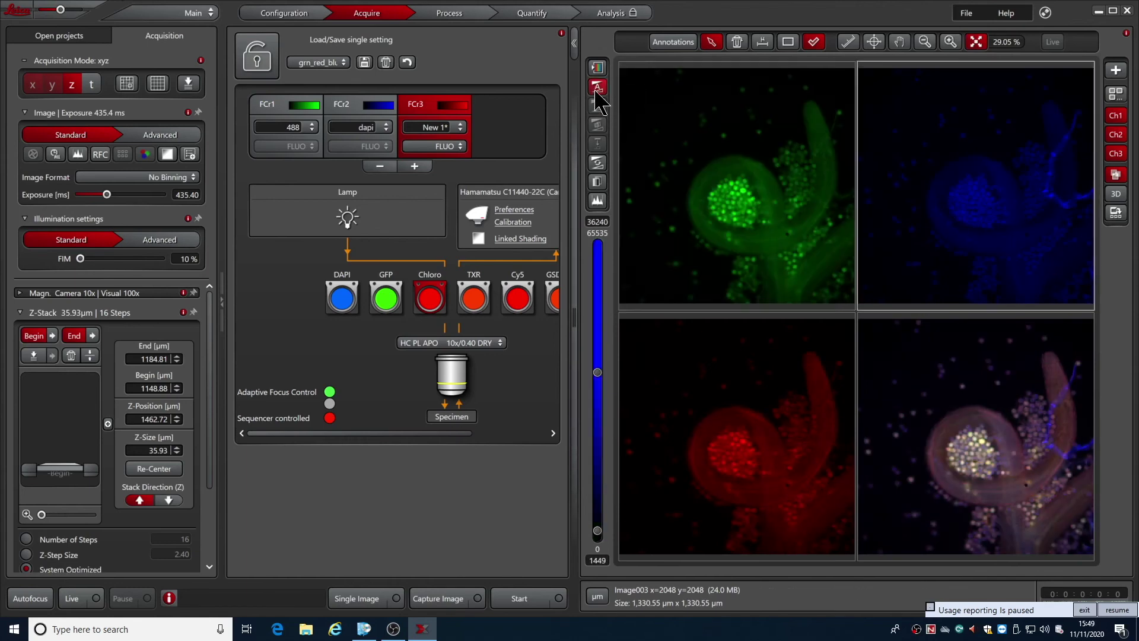
click(722, 421)
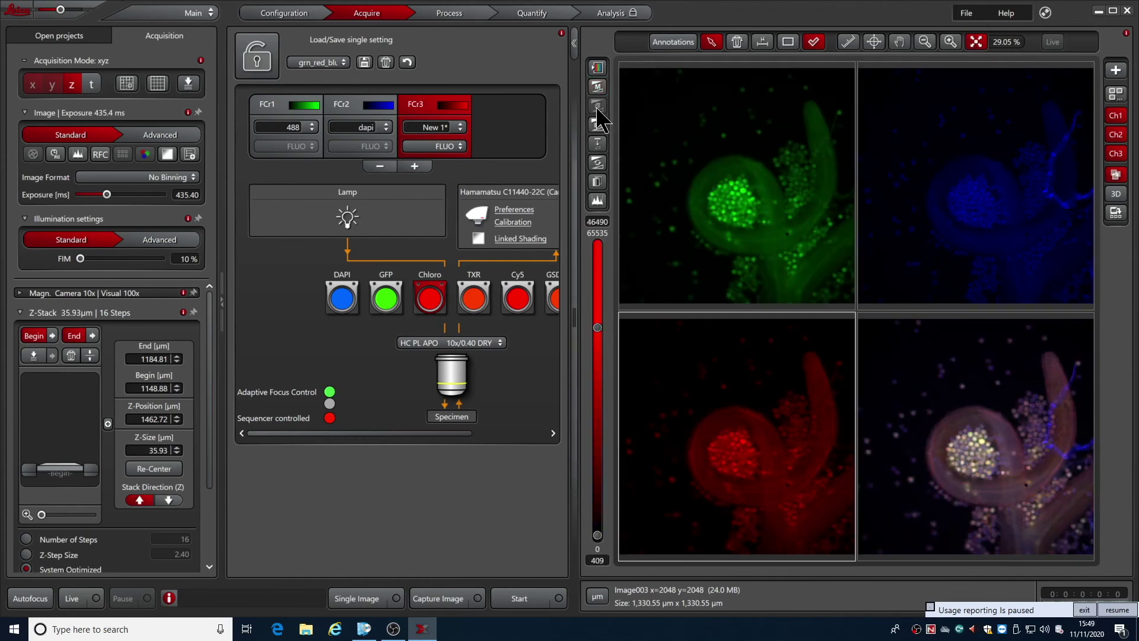
double_click(948, 435)
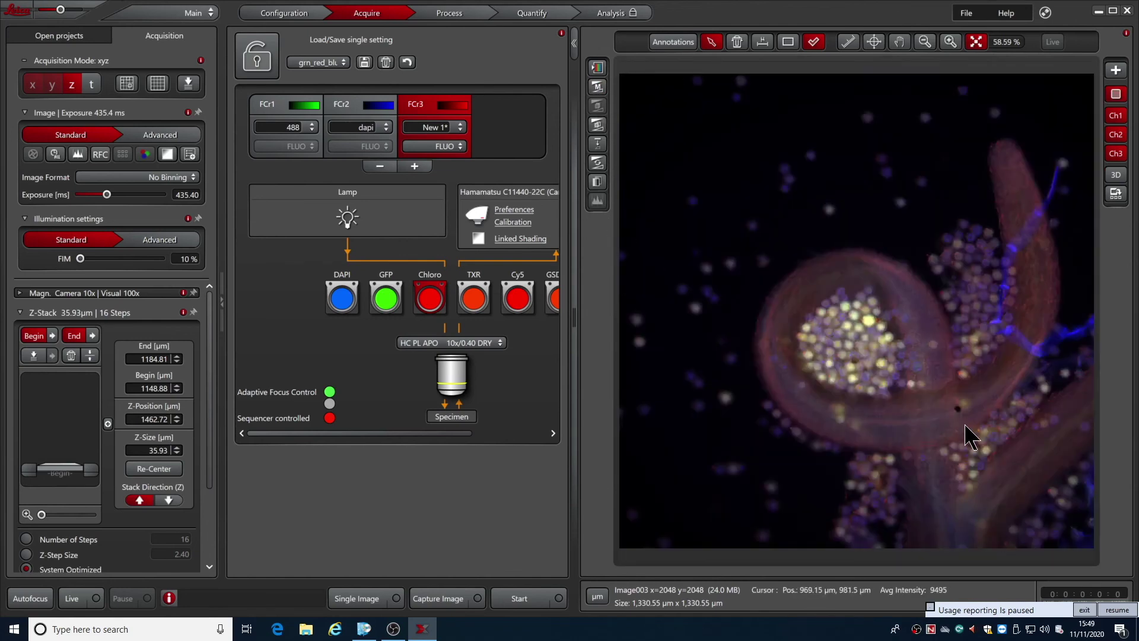
scroll(965, 425, up, 2)
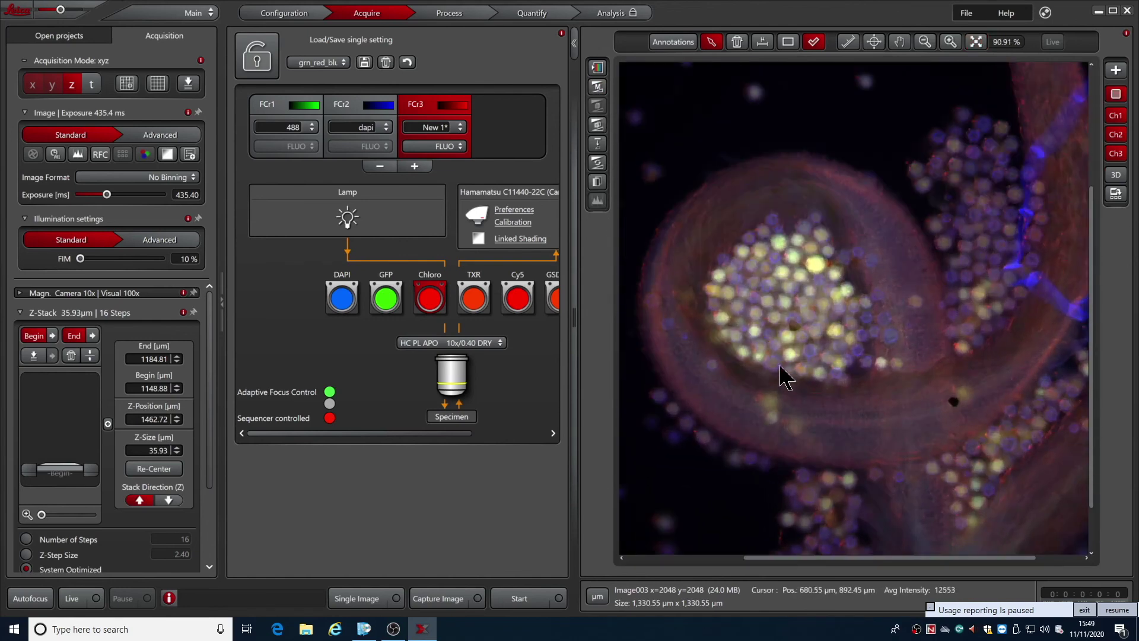
click(71, 599)
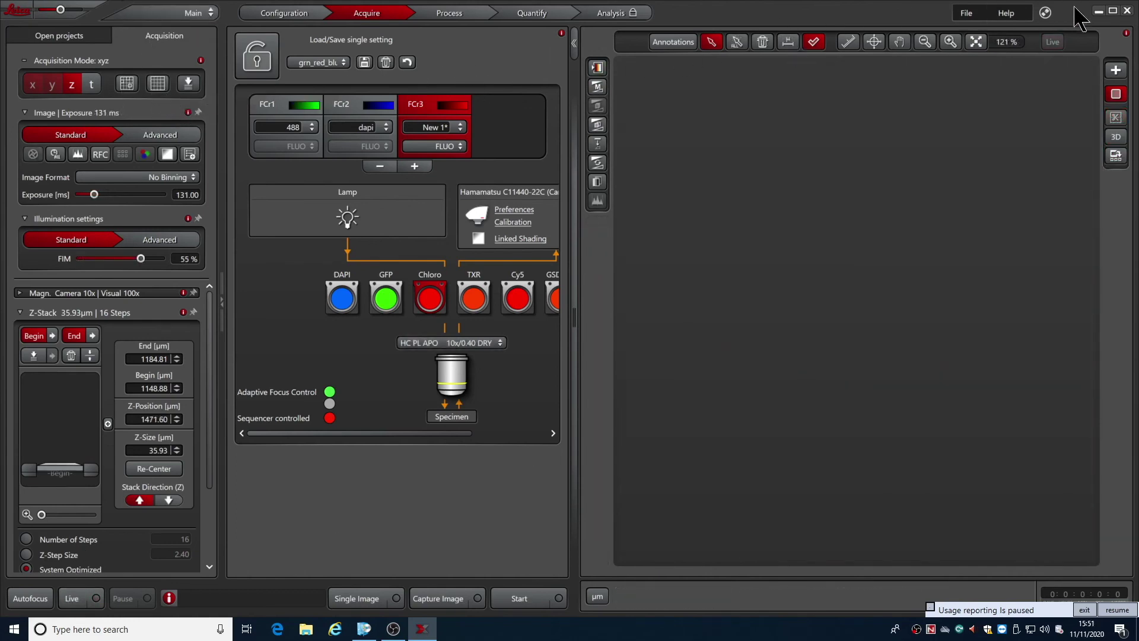
Close LAS X and let the HardwareServer shut down.
click(1127, 10)
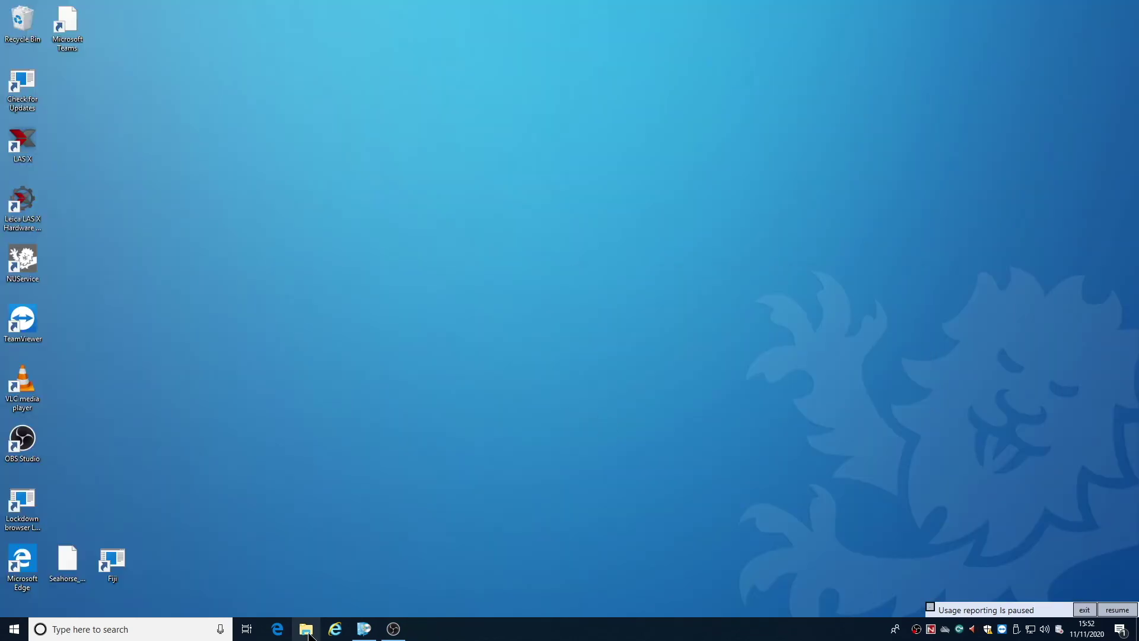
Open the local Scratch (D:) > User_Data > 11_November folder in File Explorer.
click(307, 630)
double_click(578, 326)
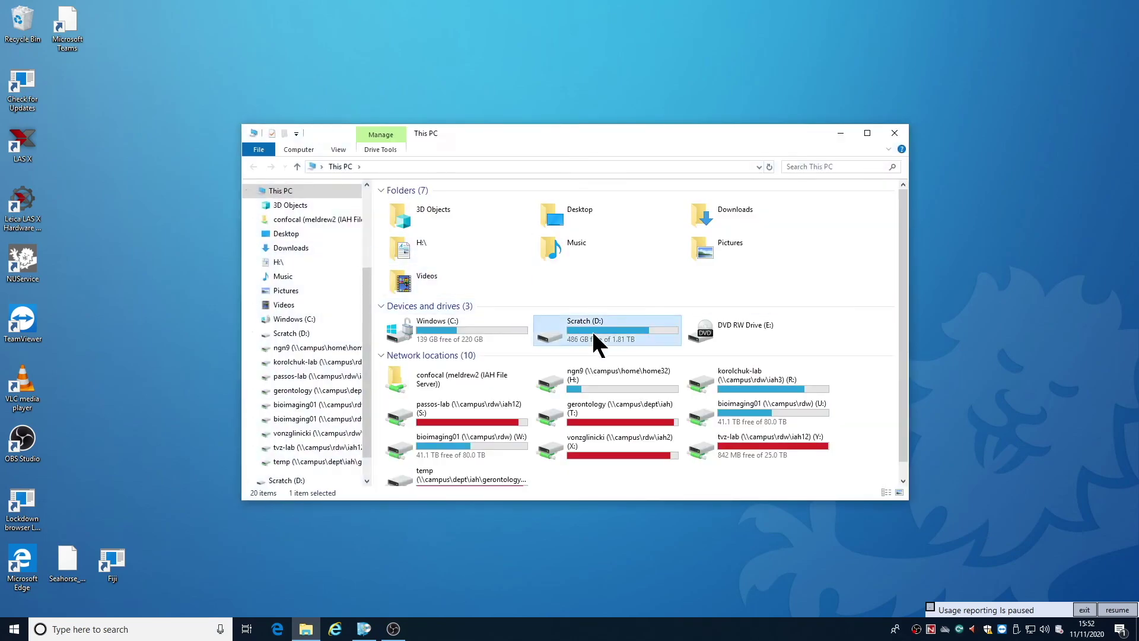
double_click(431, 303)
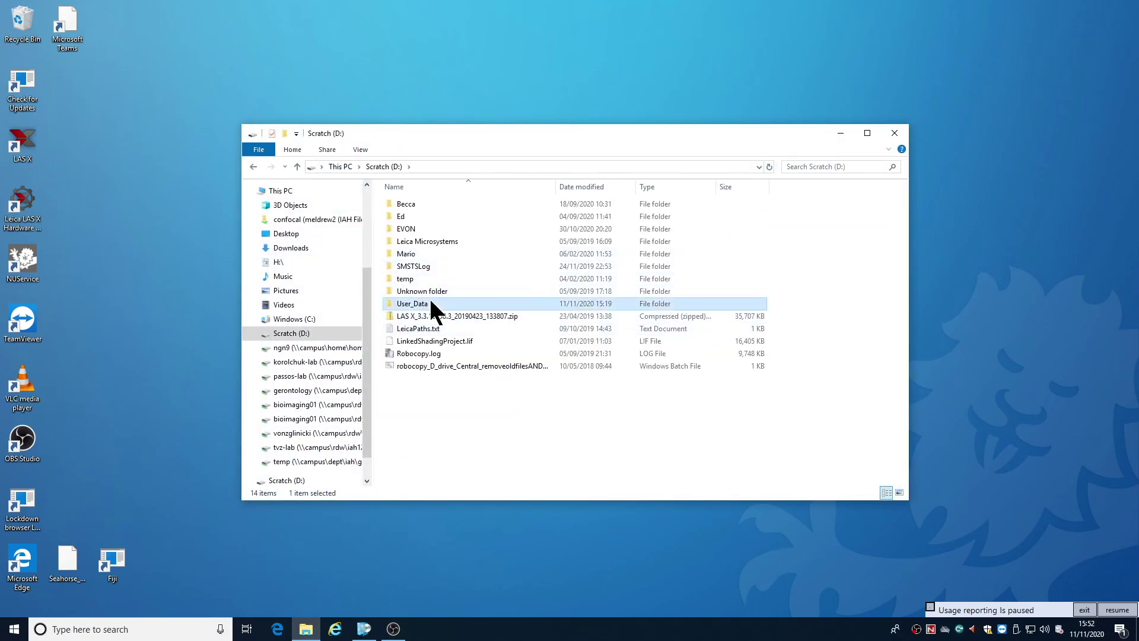
click(437, 330)
double_click(436, 330)
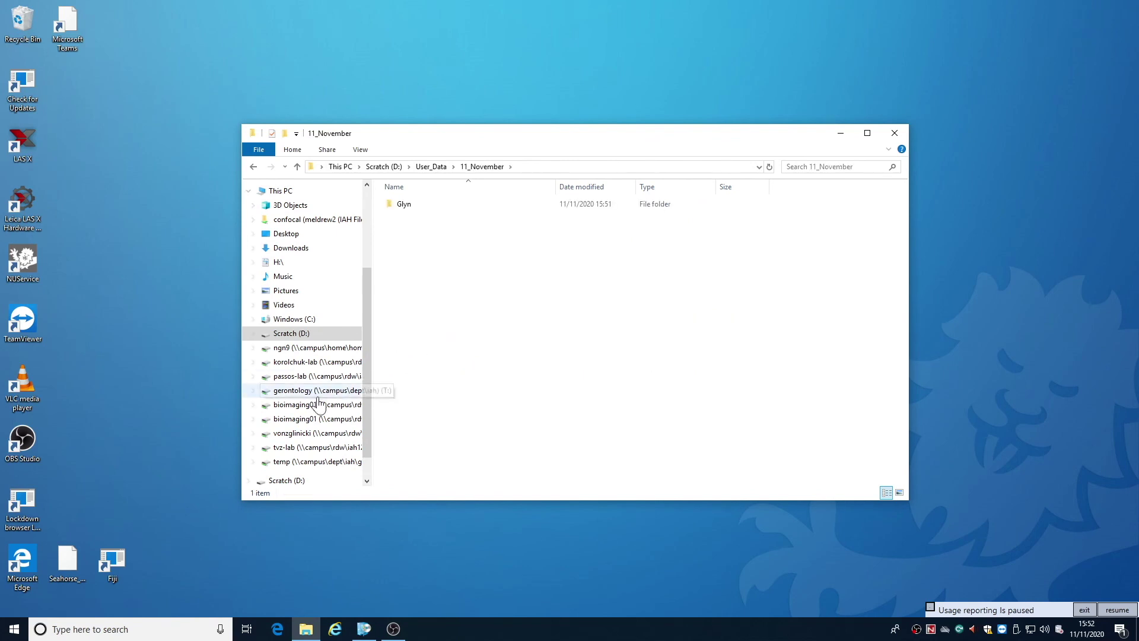
Copy the day's data folder into bioimaging01 > Scratch > CAV > DMi8 > 11_November, then minimise Explorer.
click(254, 419)
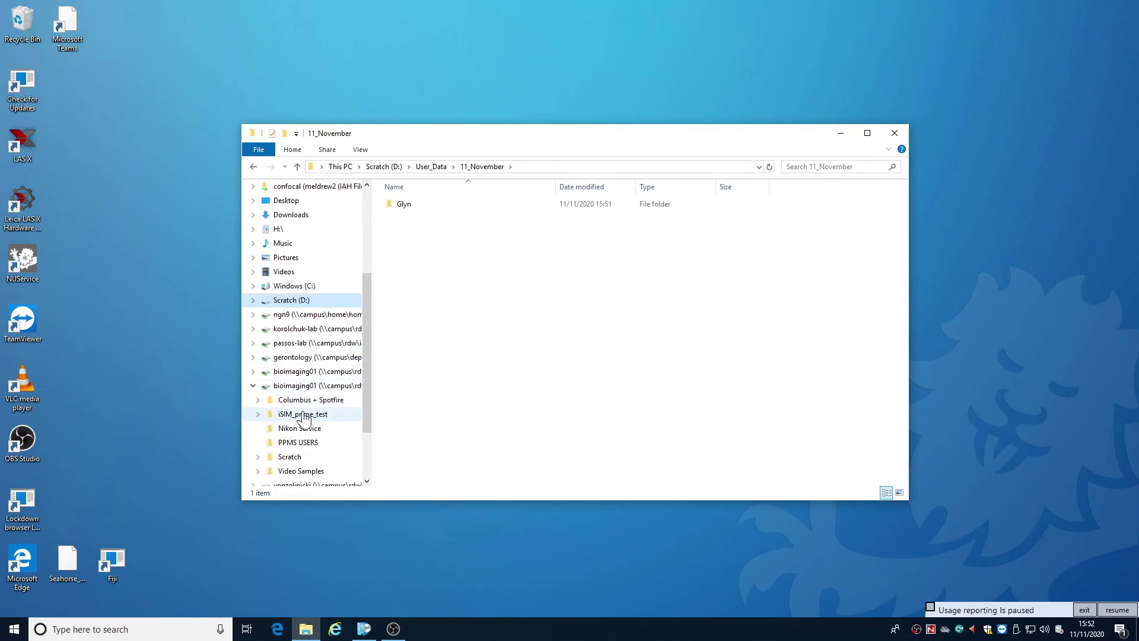
click(258, 456)
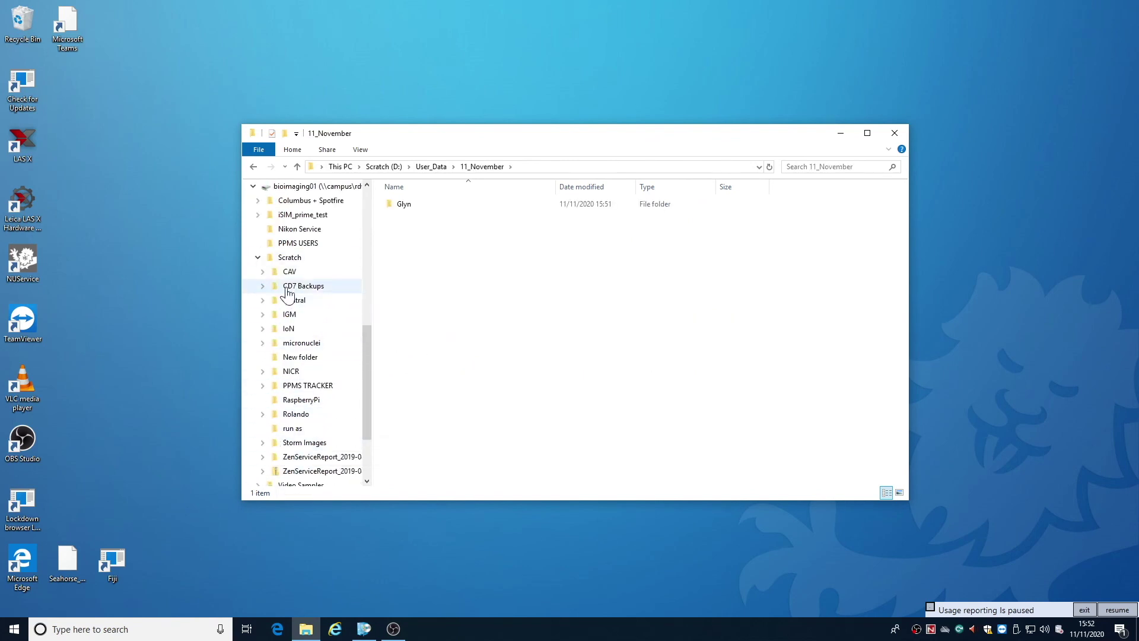
click(262, 271)
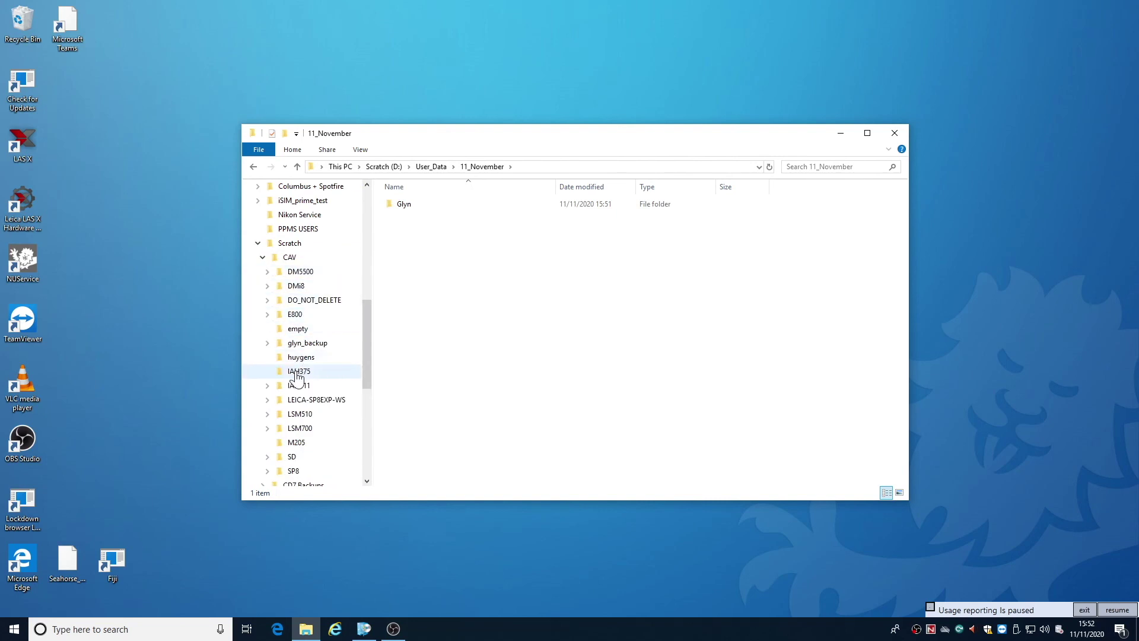
click(267, 286)
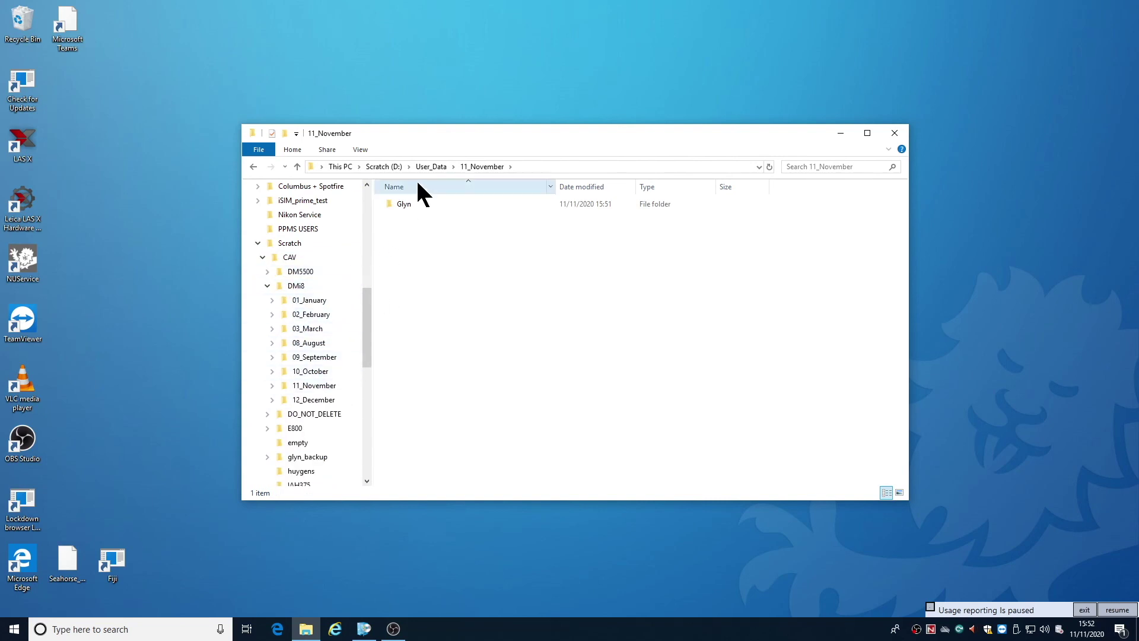
drag(403, 203, 341, 385)
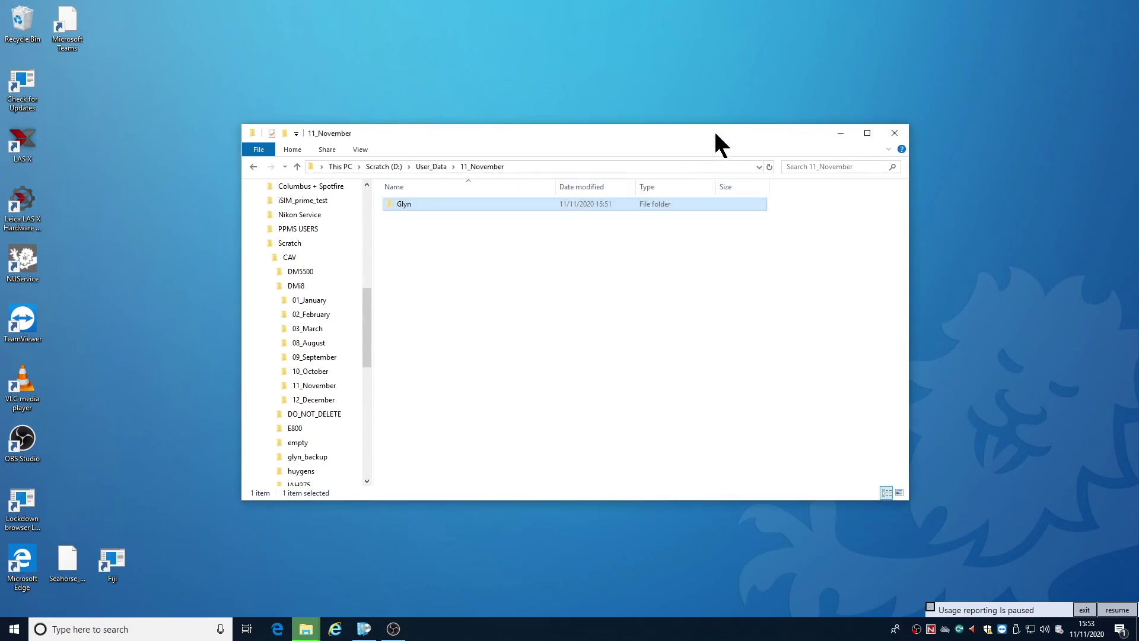
click(840, 132)
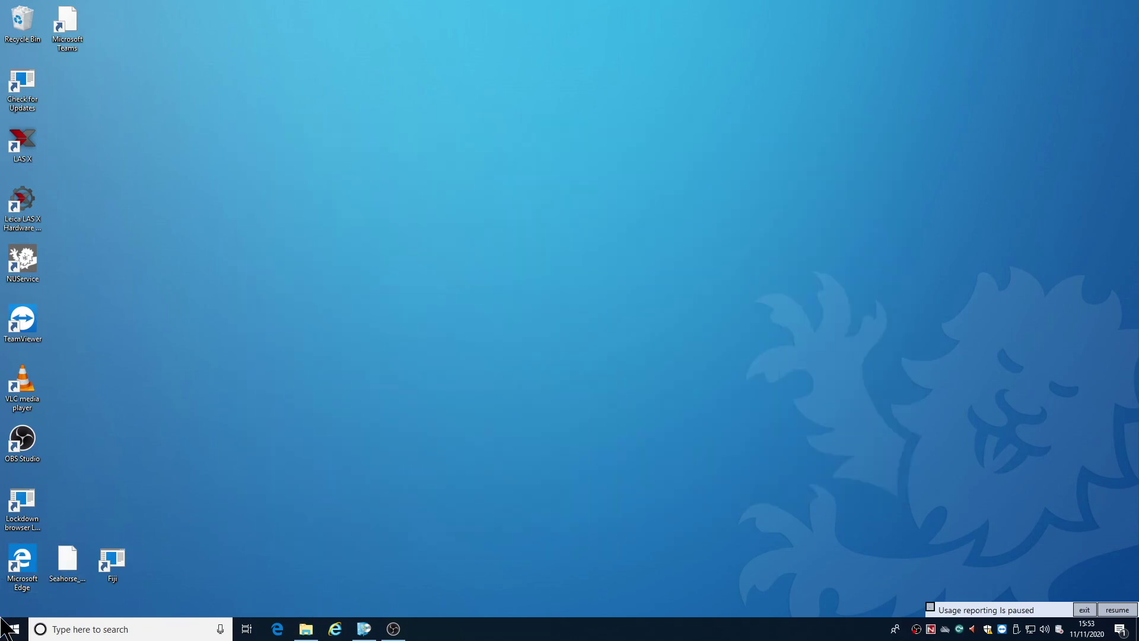
Bring up the Start menu and look through its account and power options.
click(13, 628)
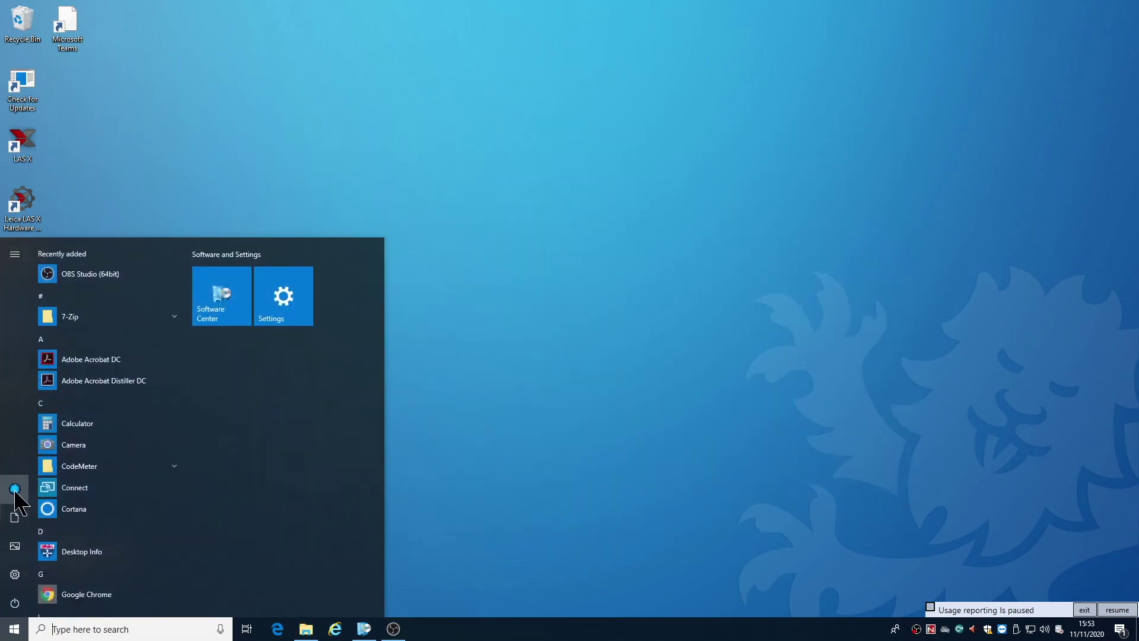
click(14, 490)
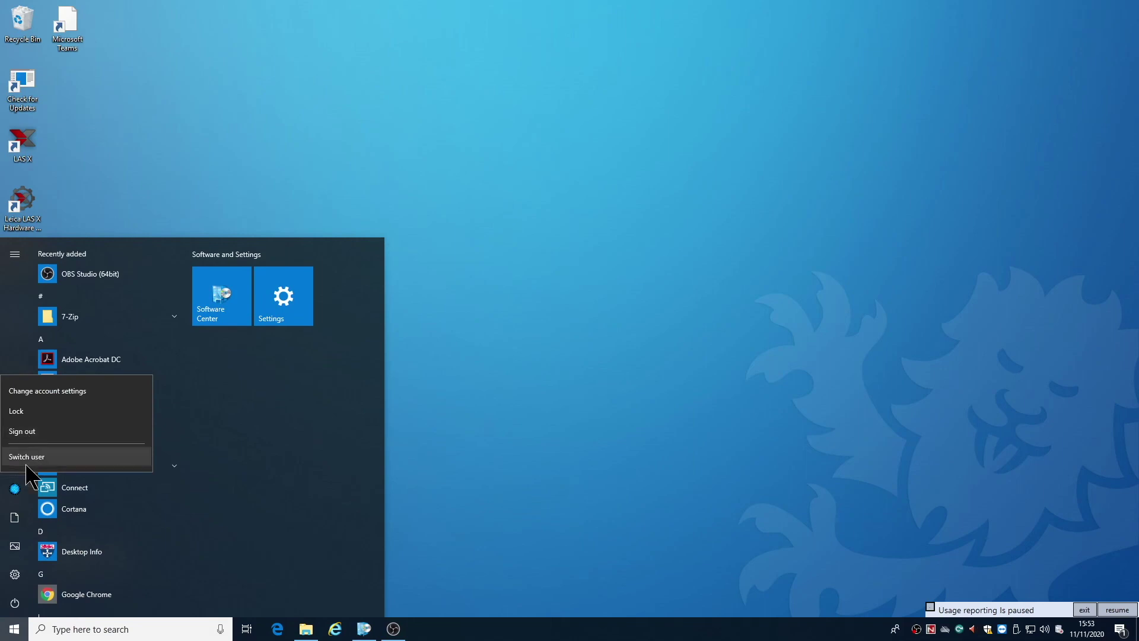
click(11, 602)
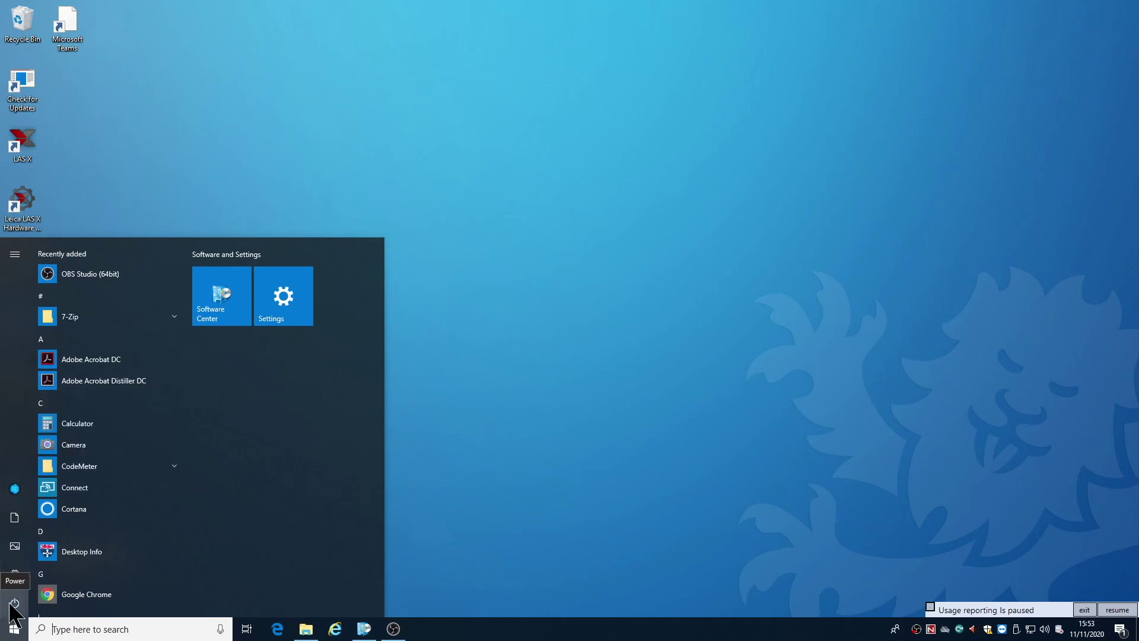